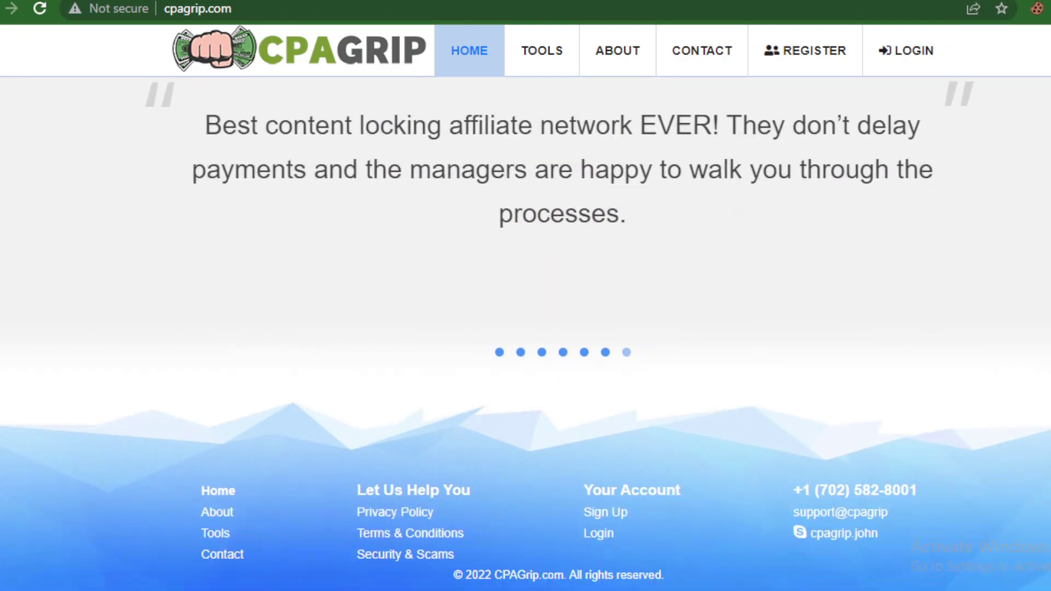
Step: Scroll through the CPAGrip homepage, then jump back to the top
scroll(526, 329, up, 15)
scroll(526, 329, up, 10)
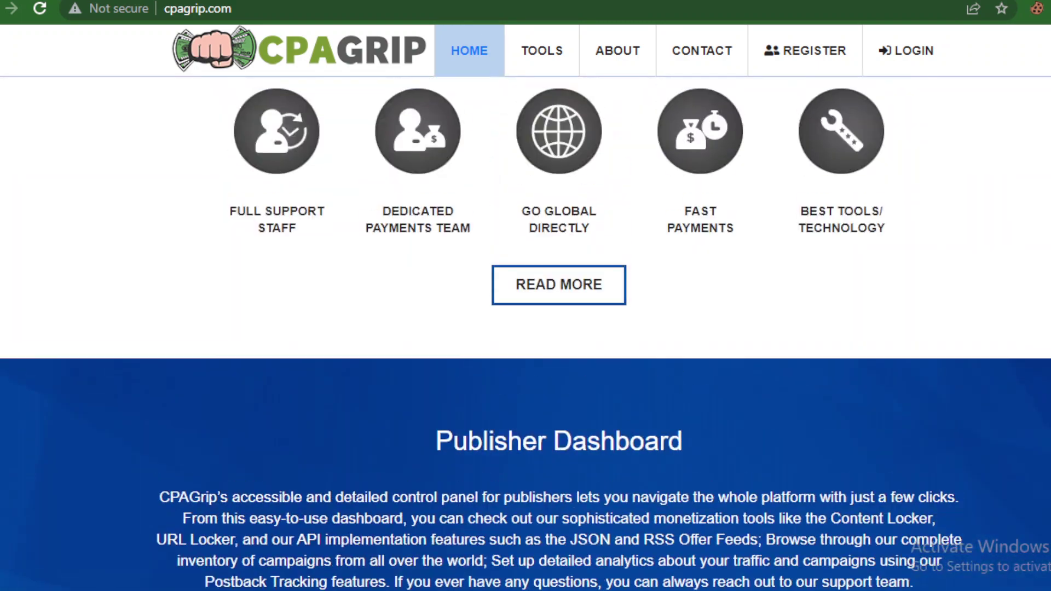
scroll(526, 329, up, 5)
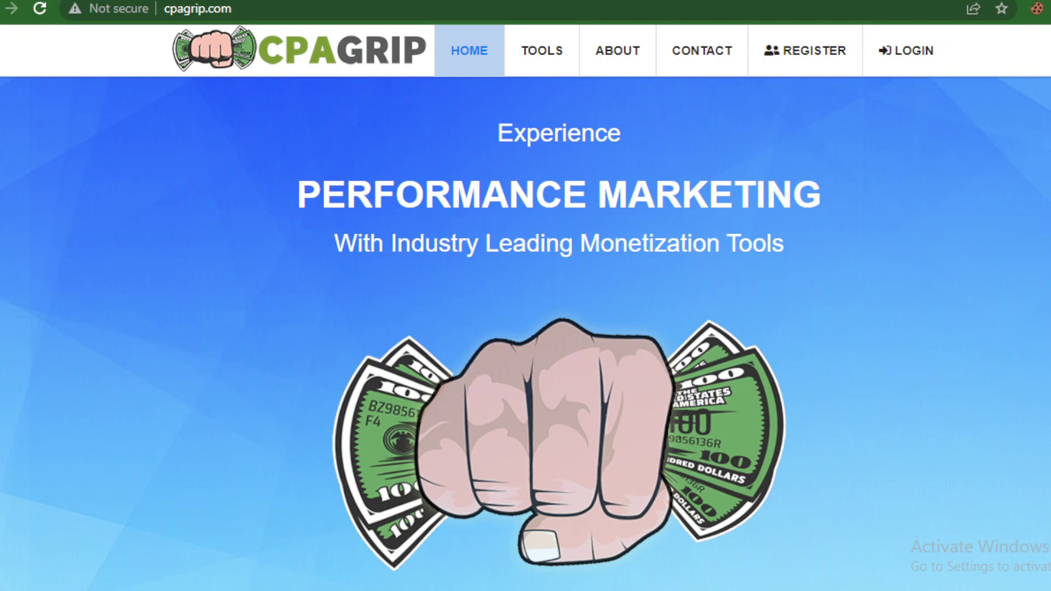
scroll(525, 334, down, 1)
scroll(525, 334, down, 6)
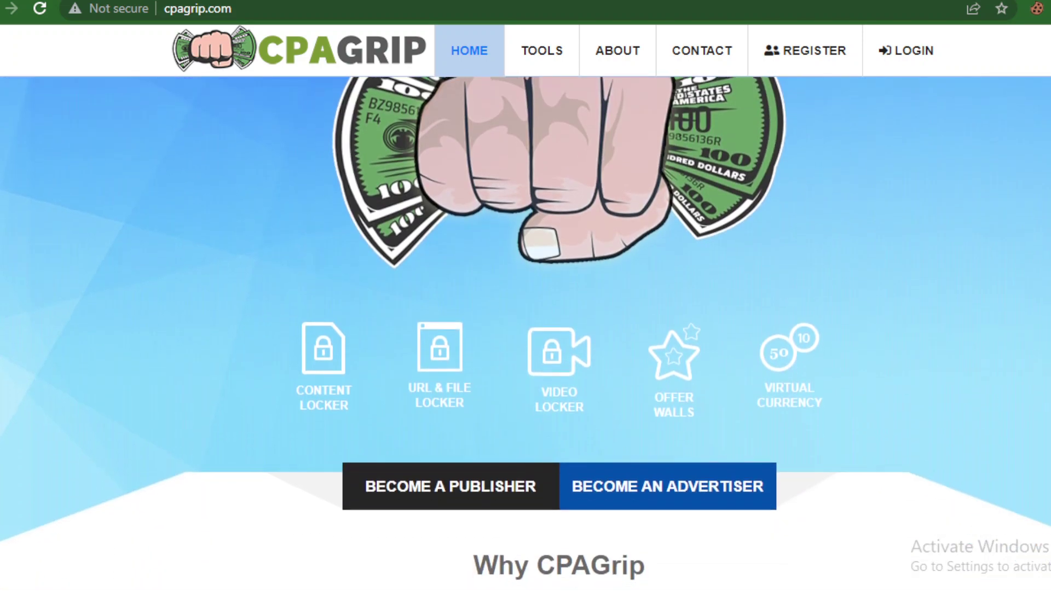
scroll(526, 333, up, 5)
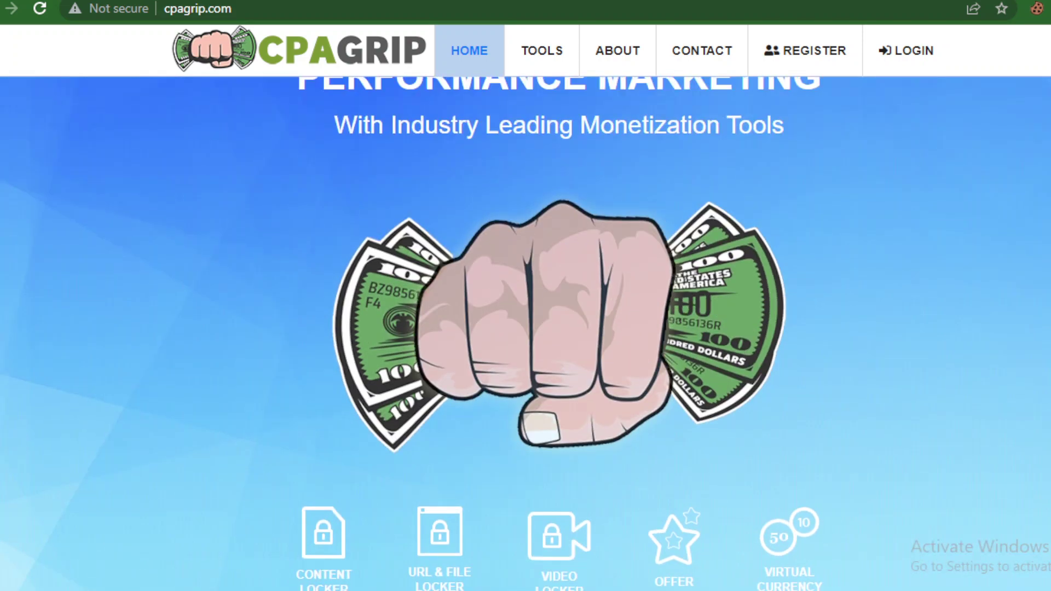
scroll(525, 333, up, 2)
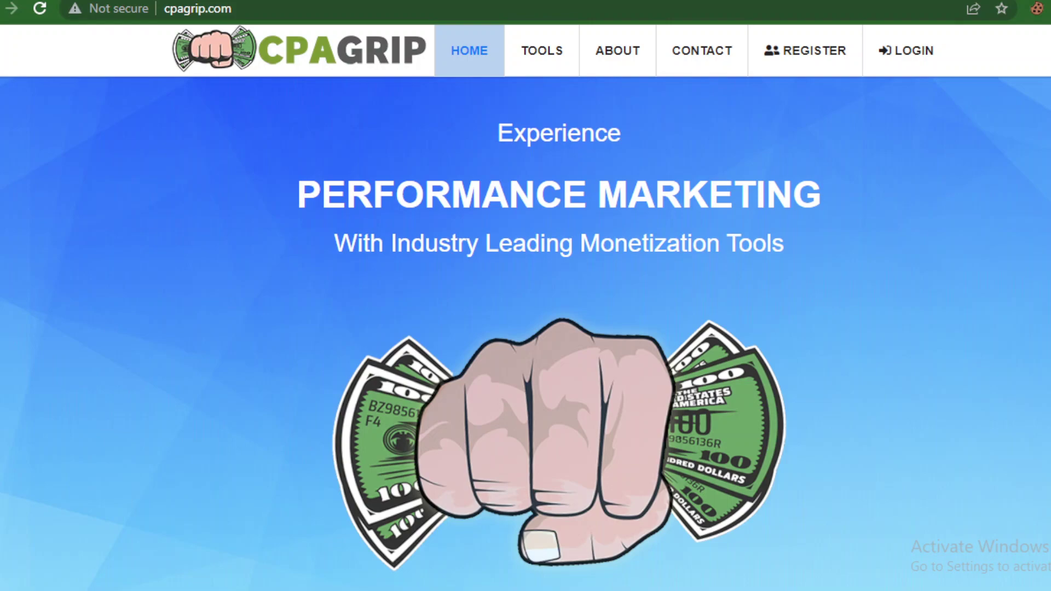
scroll(526, 333, down, 10)
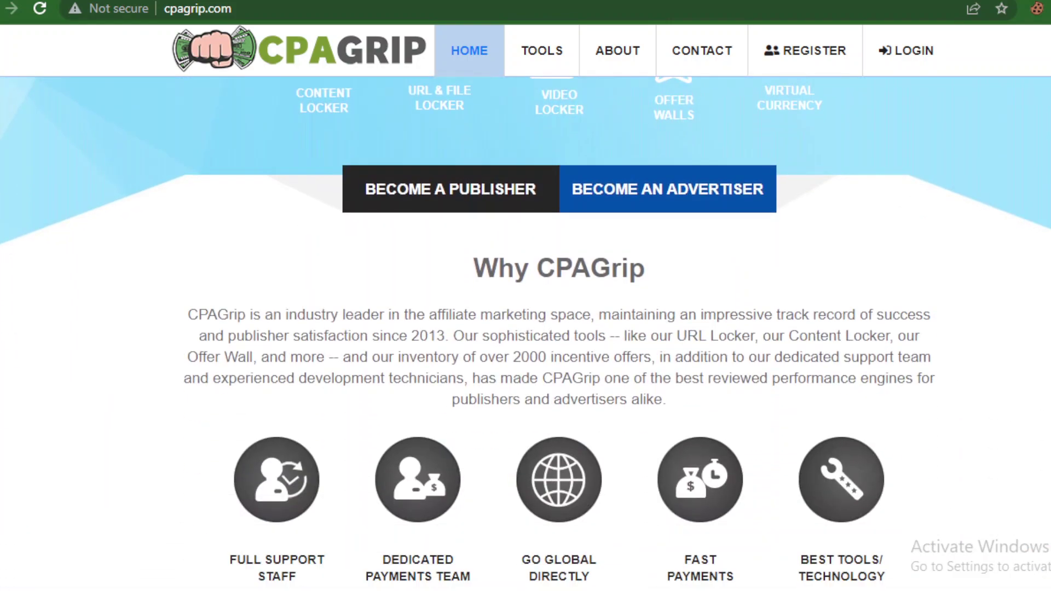
scroll(526, 333, down, 9)
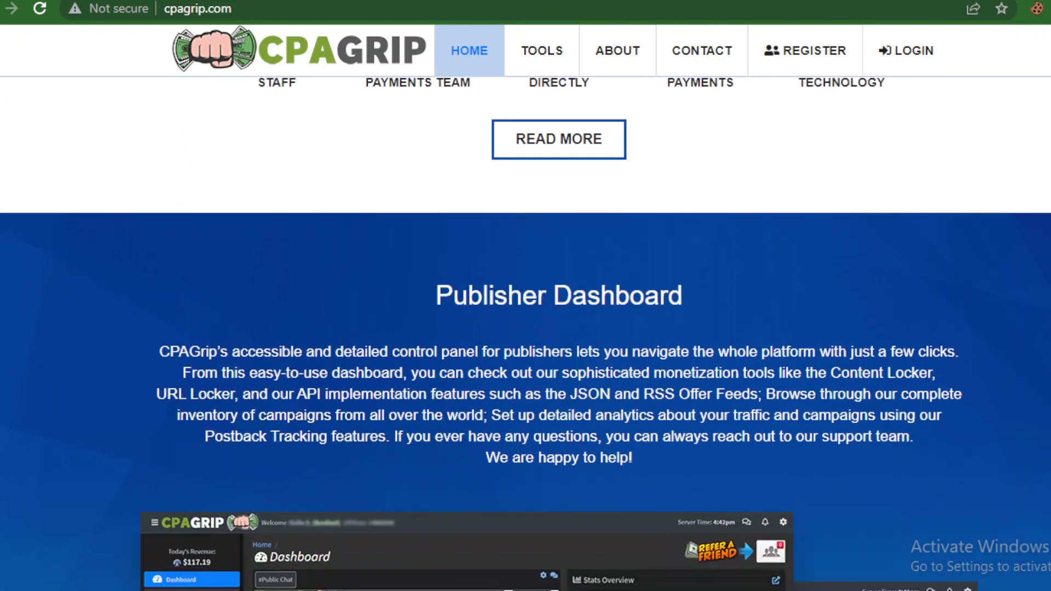
scroll(526, 334, down, 10)
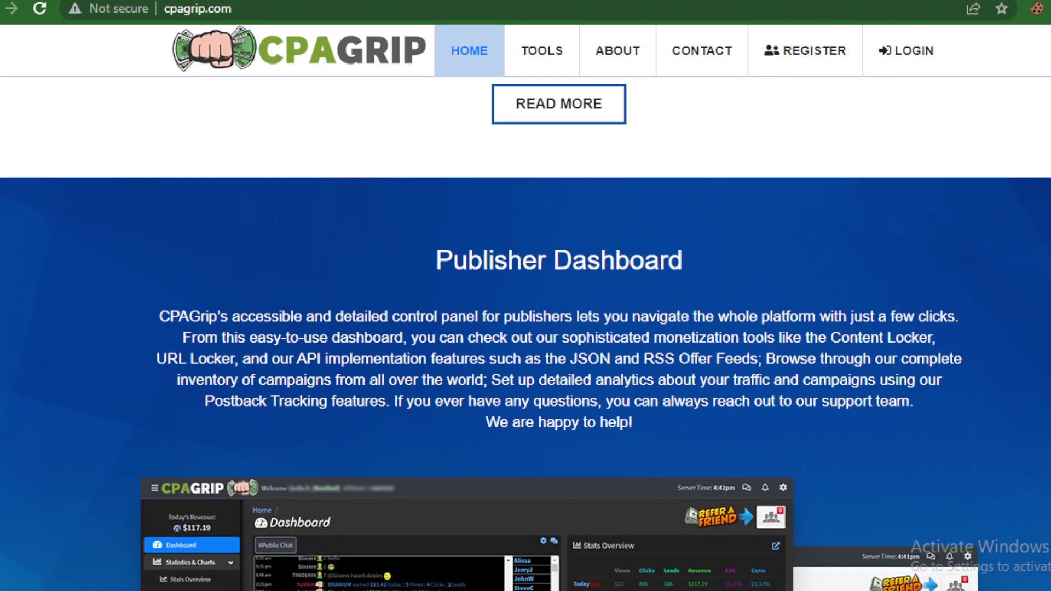
scroll(526, 333, down, 10)
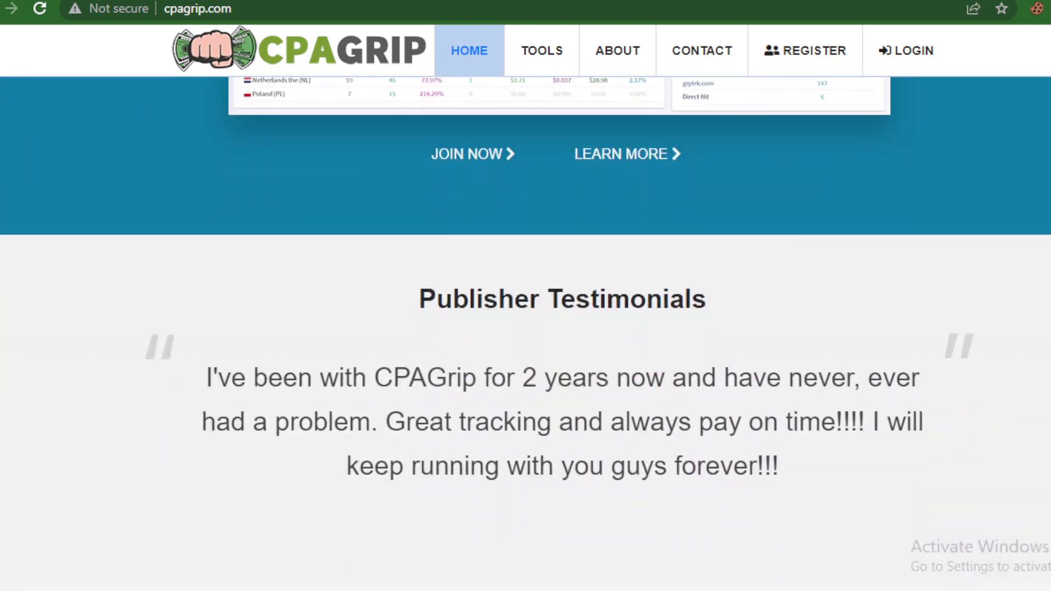
key(Home)
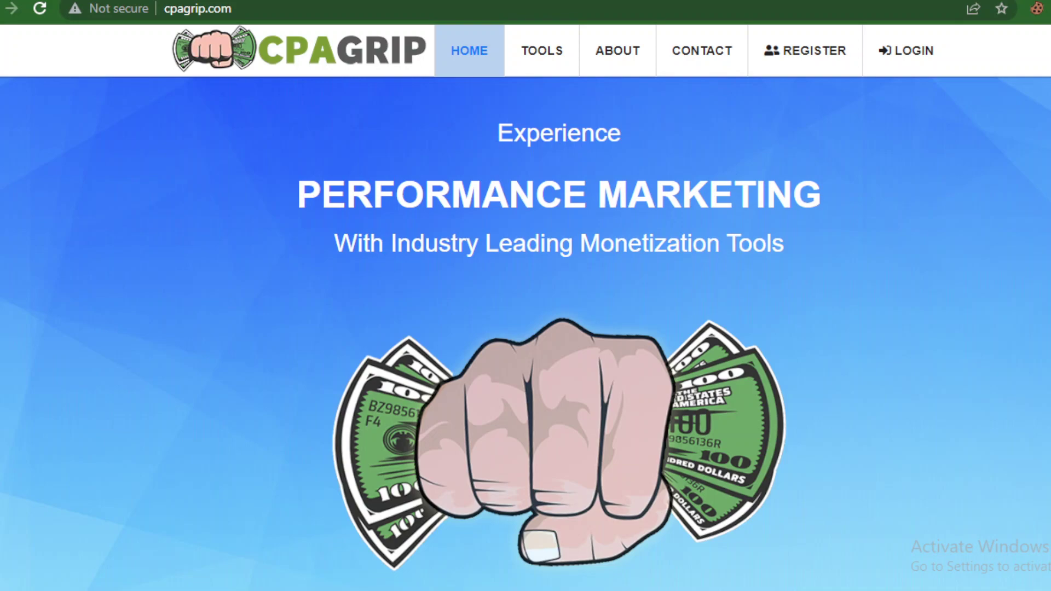
scroll(525, 295, down, 9)
scroll(526, 296, up, 9)
mouse_move(530, 81)
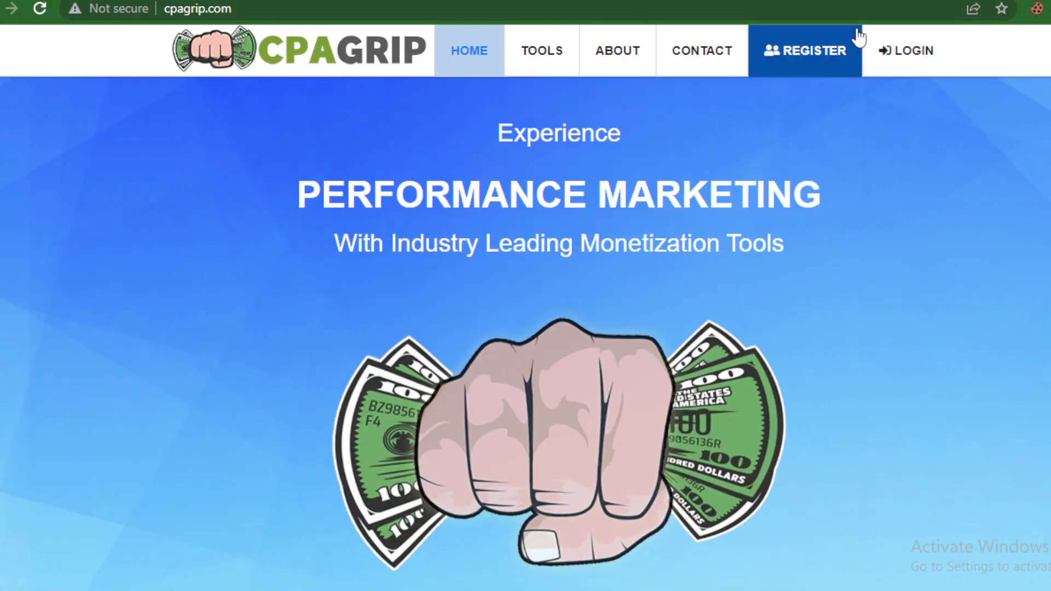
Step: Go to the REGISTER page and scroll down to the Sign Up Now! form
click(815, 55)
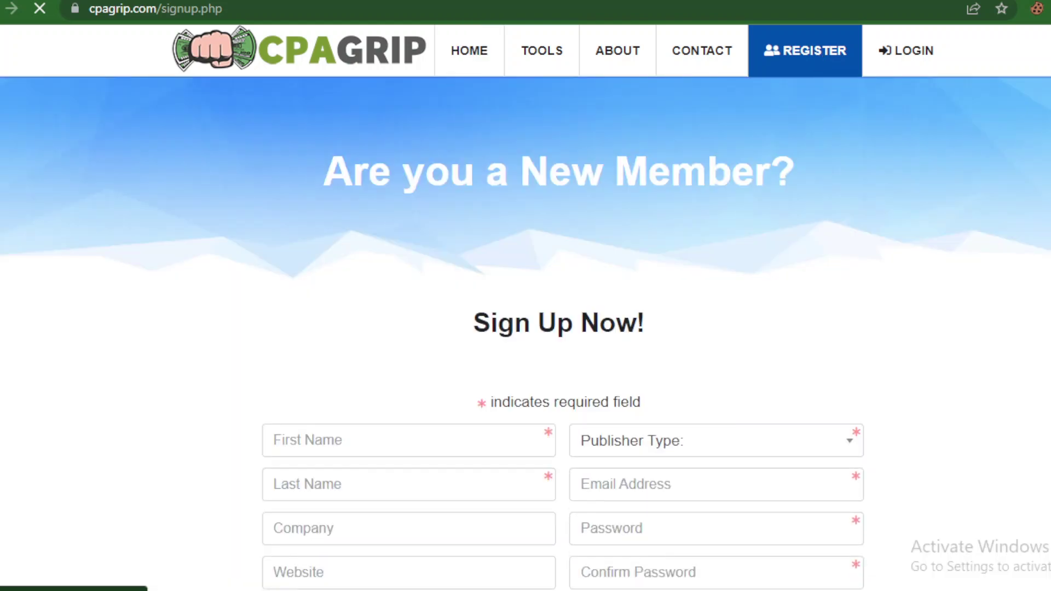
scroll(526, 334, down, 3)
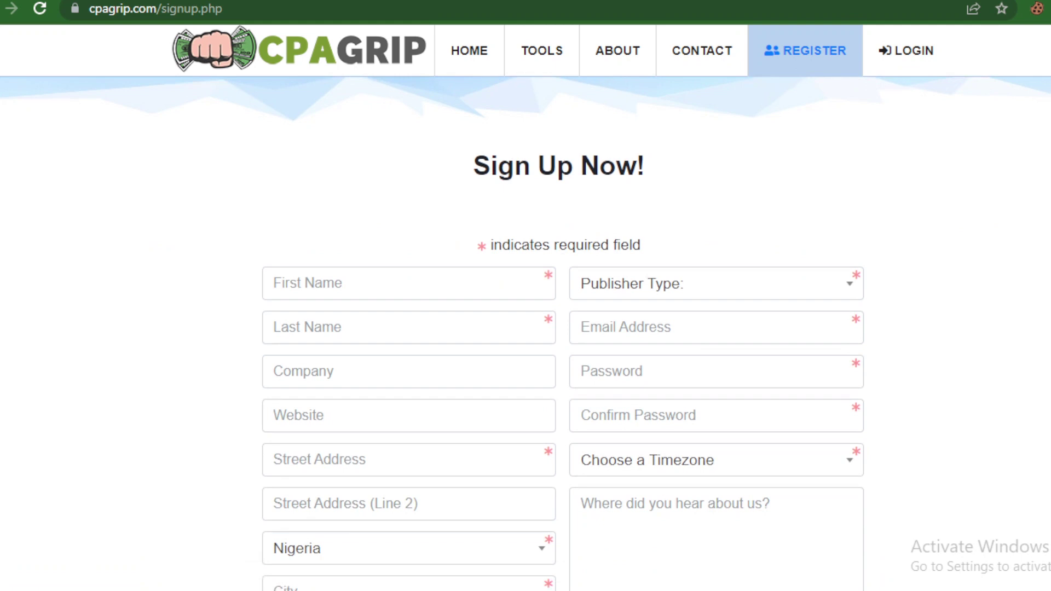
scroll(501, 127, down, 2)
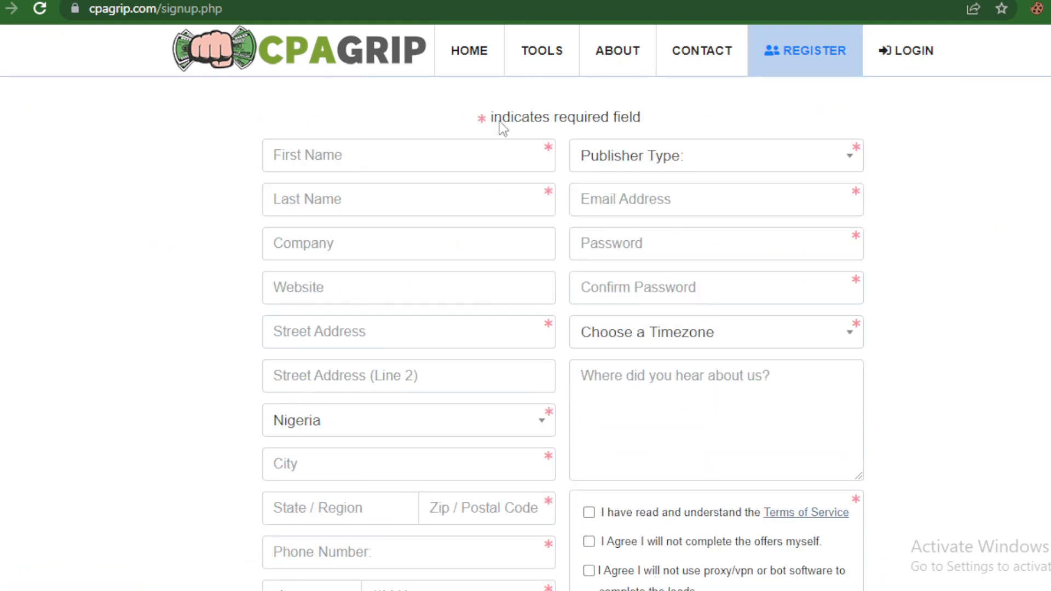
Step: Enter the first name and last name, fixing a last-name typo, then tab on to Country
click(500, 166)
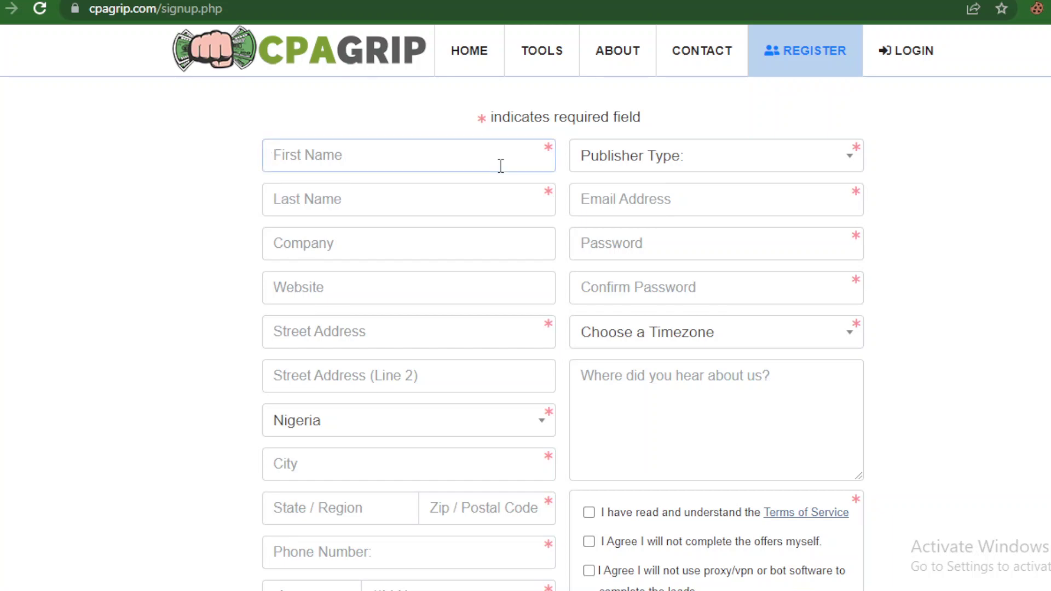
text(Giants)
key(Tab)
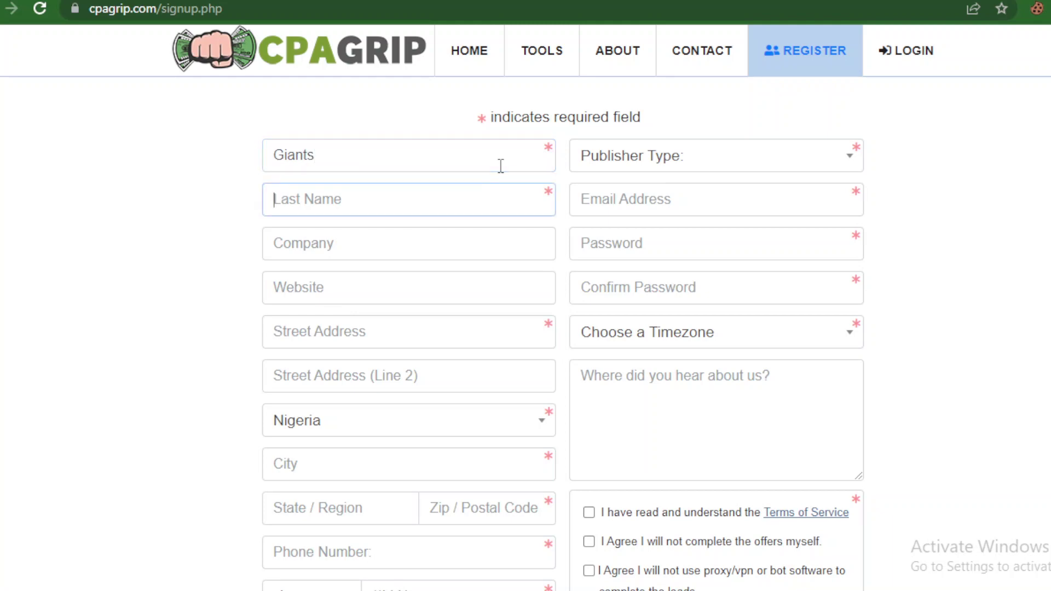
text(Oasis)
key(Tab)
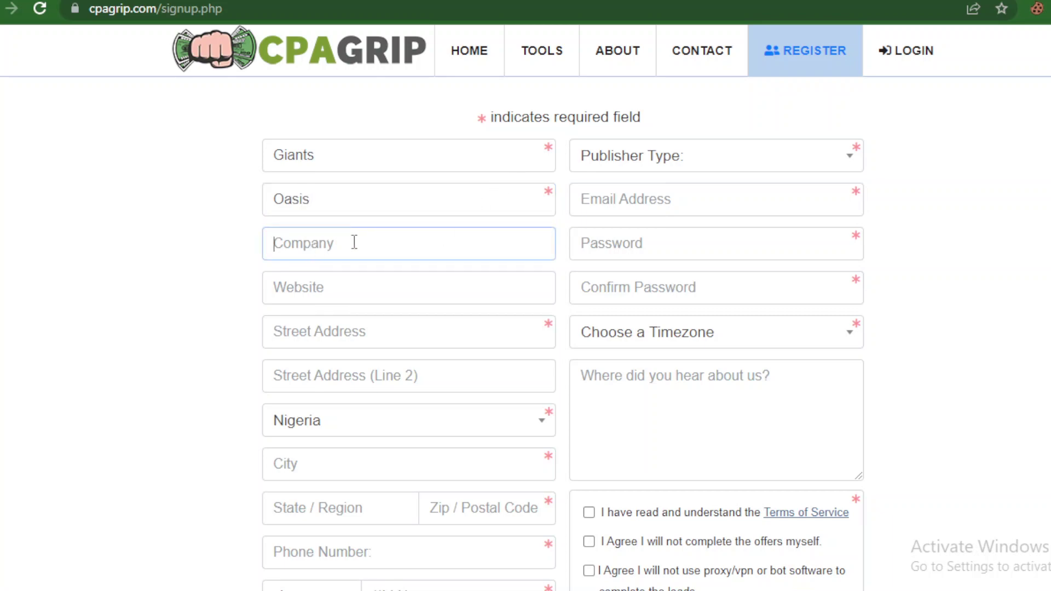
mouse_move(549, 147)
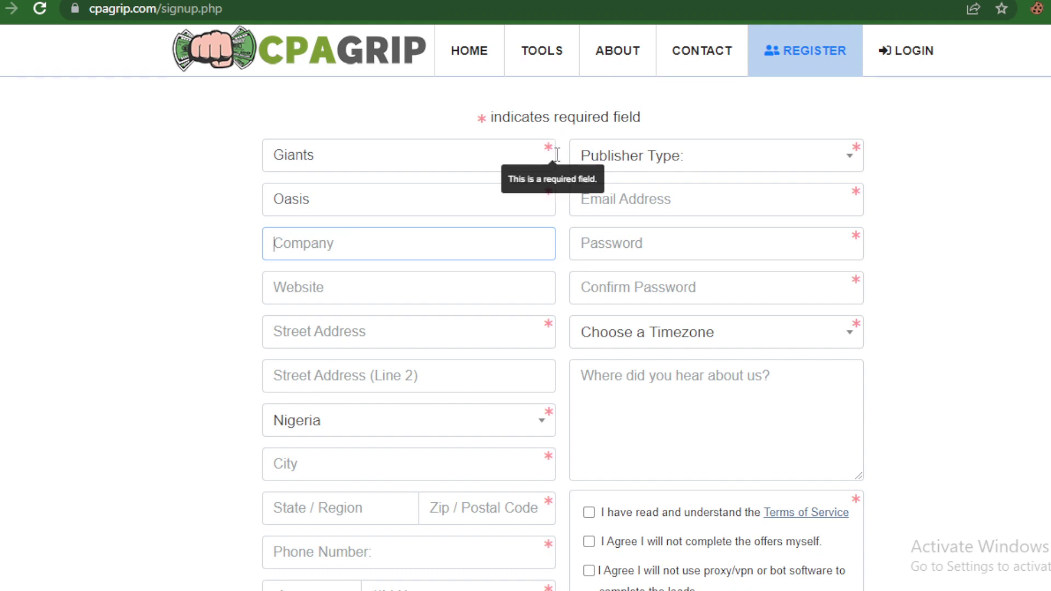
mouse_move(561, 197)
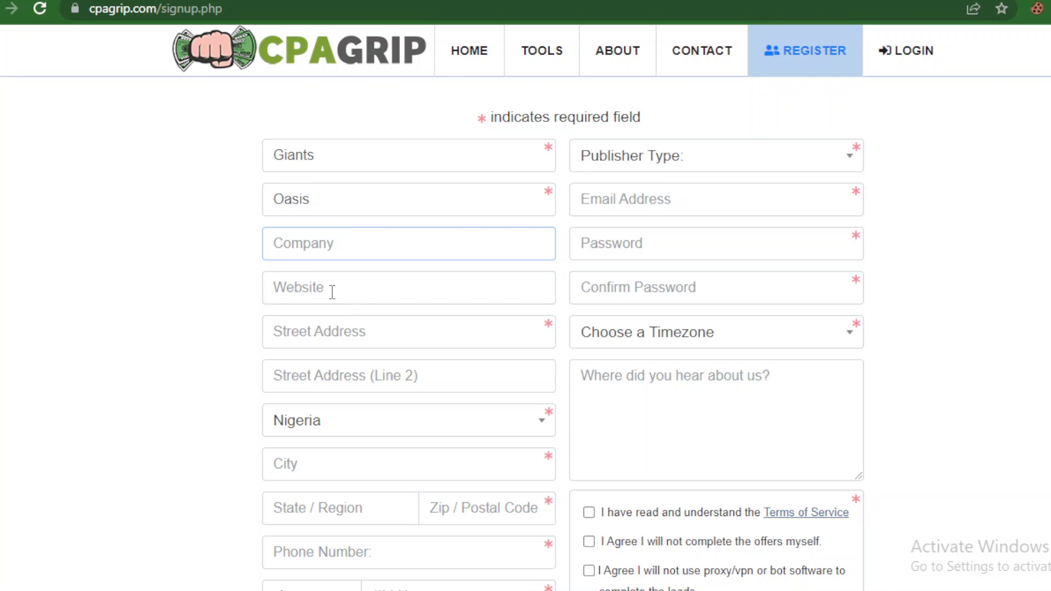
key(Tab)
key(Tab)
key(Tab)
key(Tab)
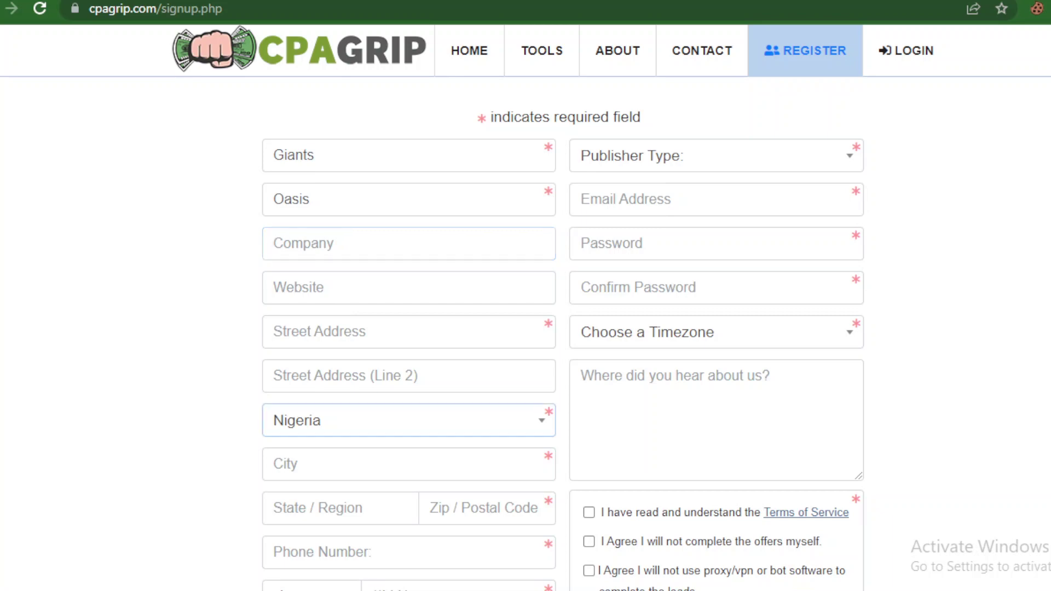
Step: Cut the YouTube channel page's URL from the address bar and return to the CPAGrip tab
key(ctrl+Tab)
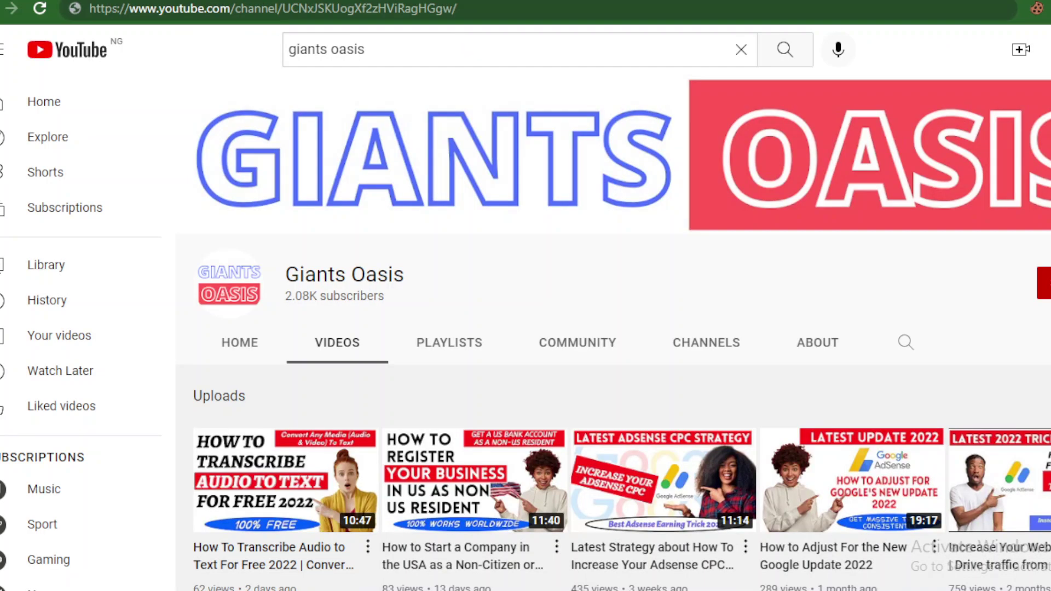
click(372, 9)
click(372, 10)
key(ctrl+c)
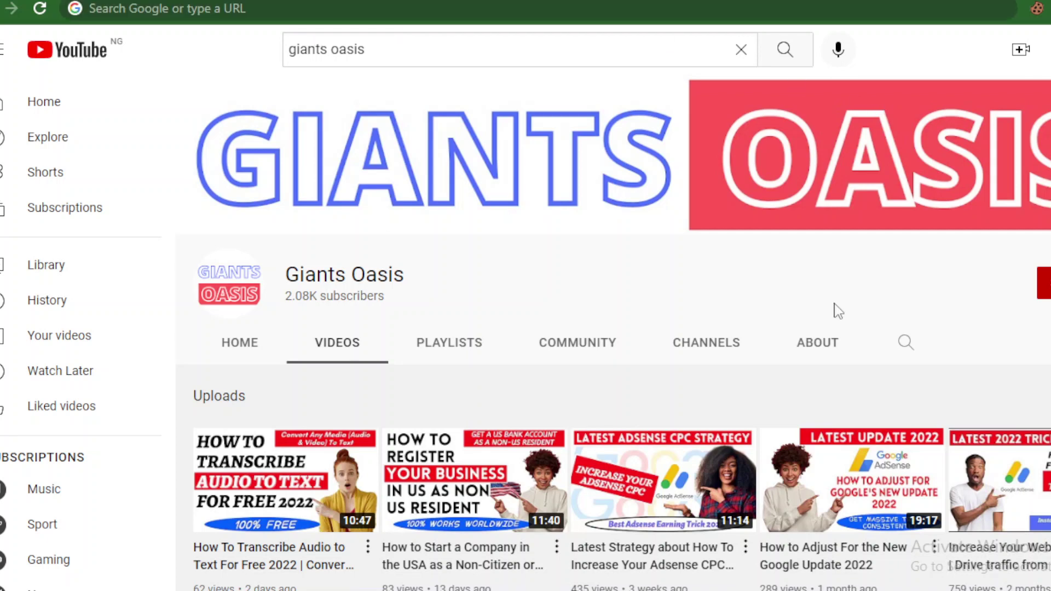
key(BackSpace)
click(241, 0)
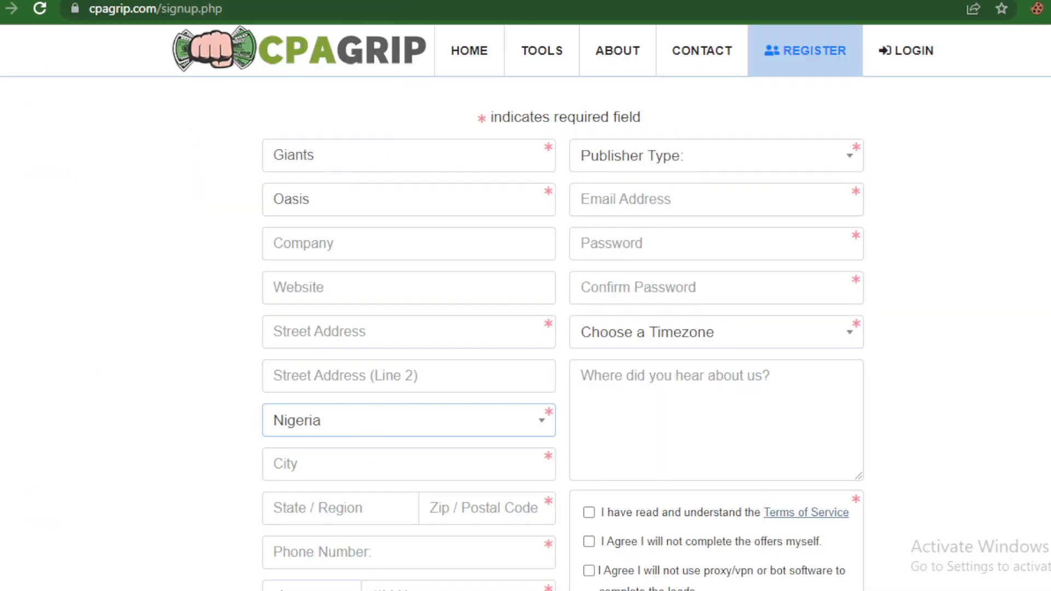
Step: Paste the YouTube channel URL into the Website field and scroll down the form
click(359, 289)
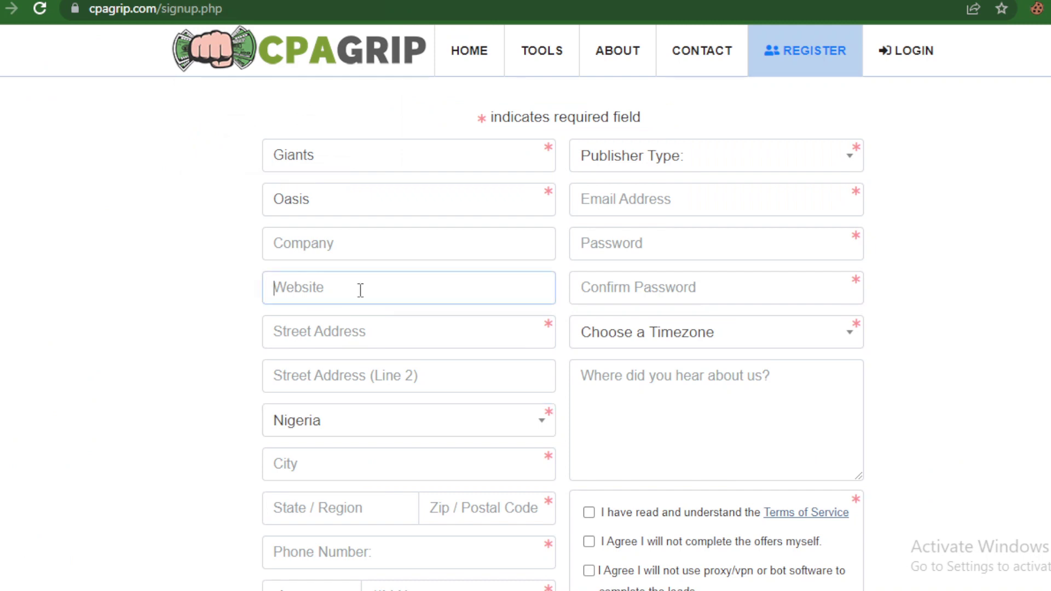
key(ctrl+v)
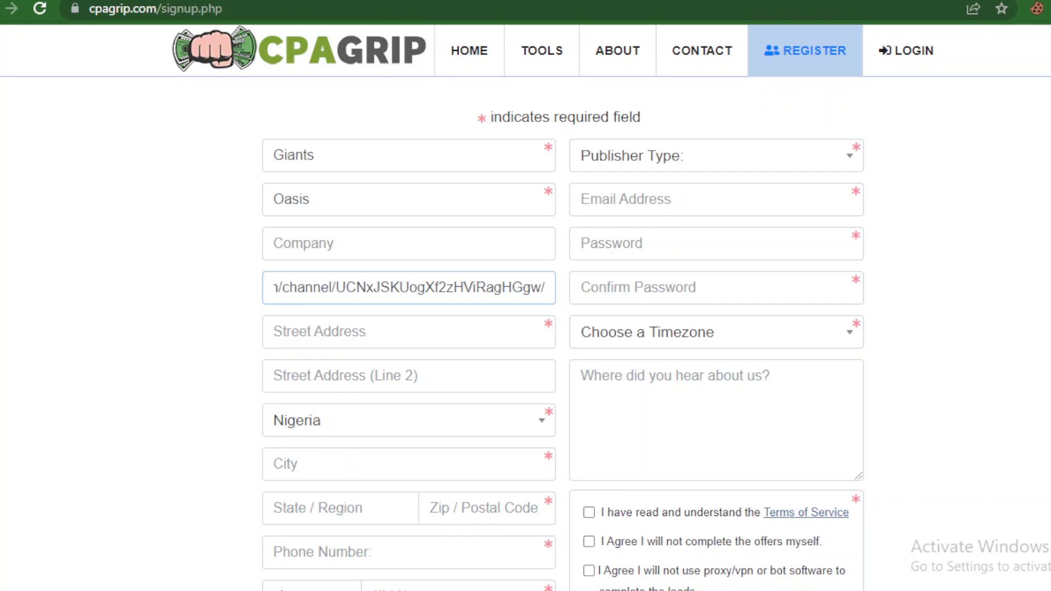
scroll(511, 434, down, 1)
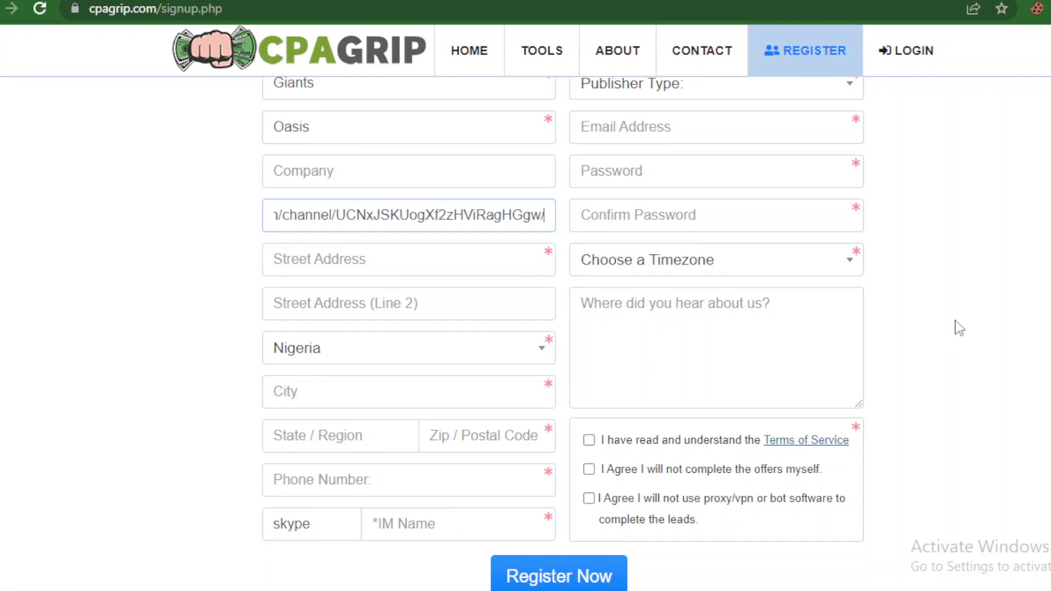
key(ctrl+t)
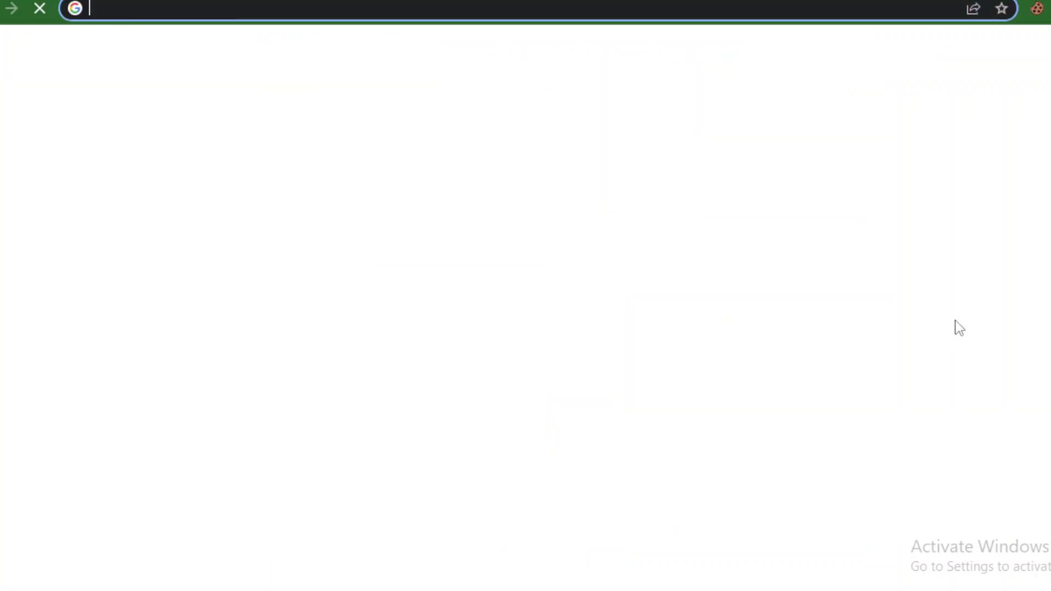
Step: Load google.com in the new tab and put the cursor in the Google search box
text(googl)
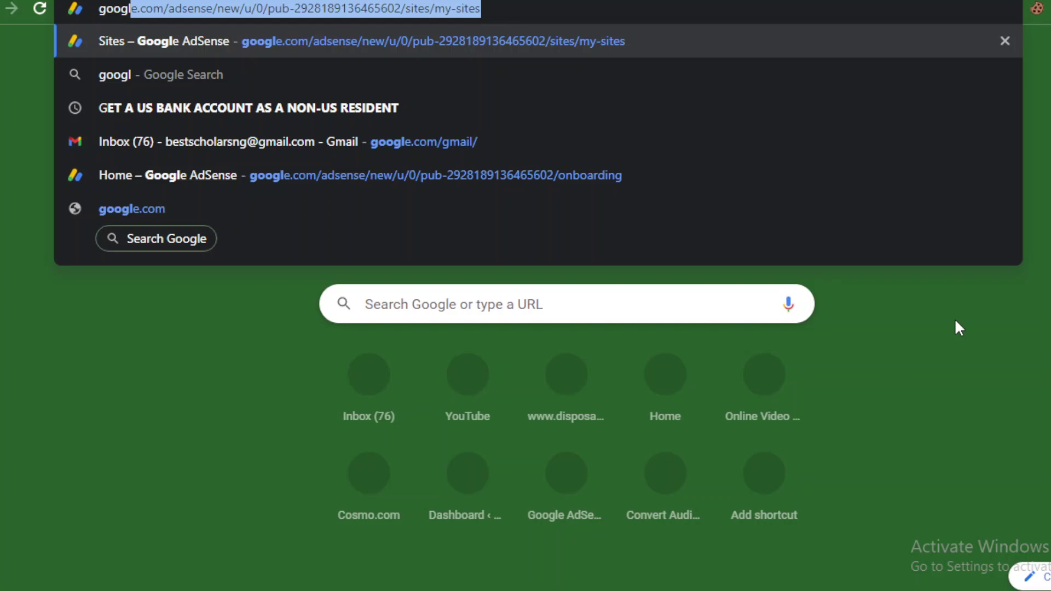
key(BackSpace)
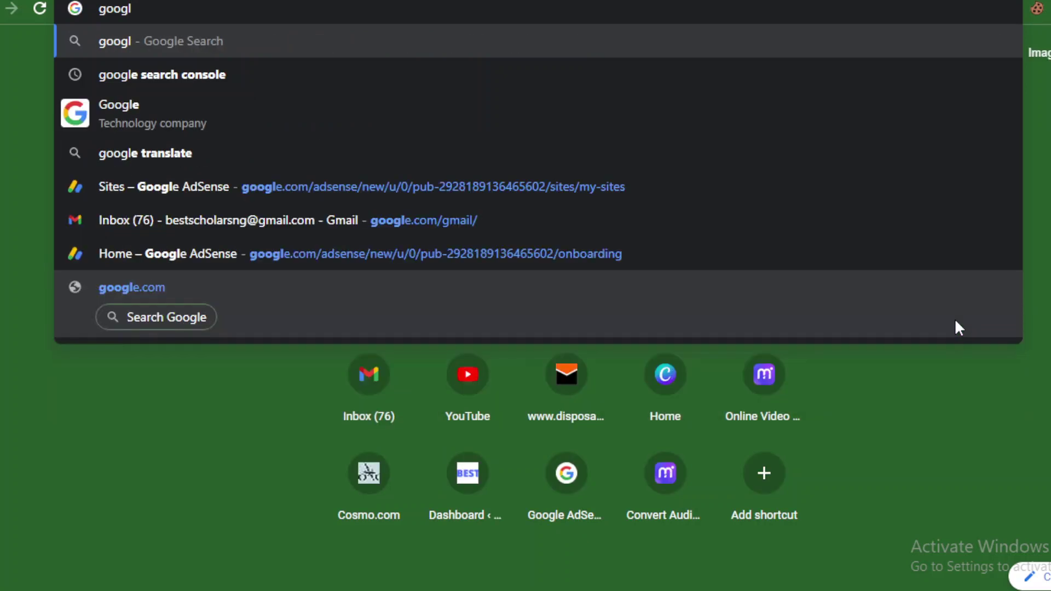
text(e.co)
key(Return)
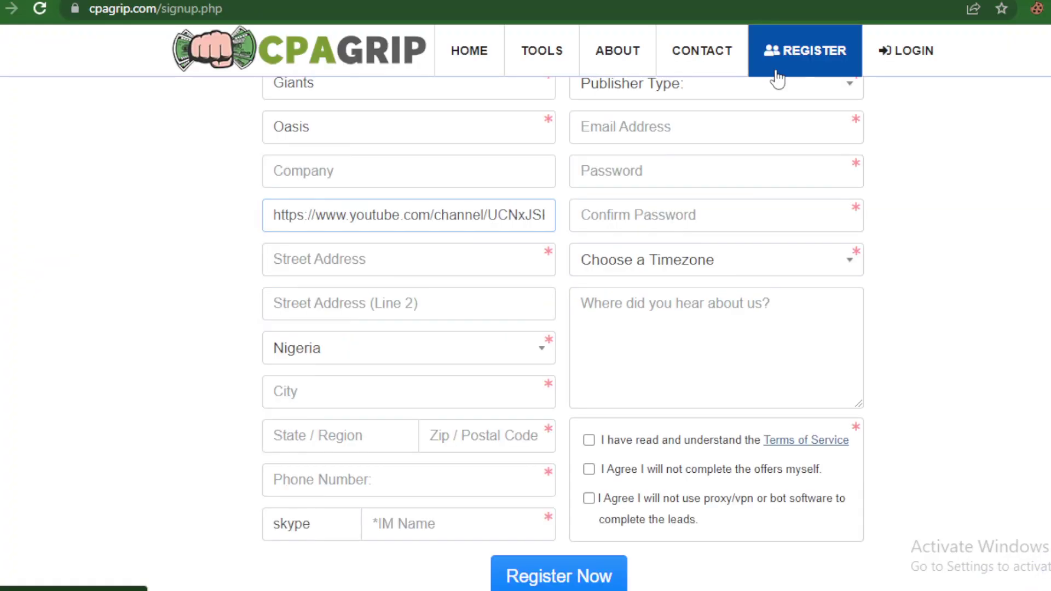
key(ctrl+t)
click(634, 195)
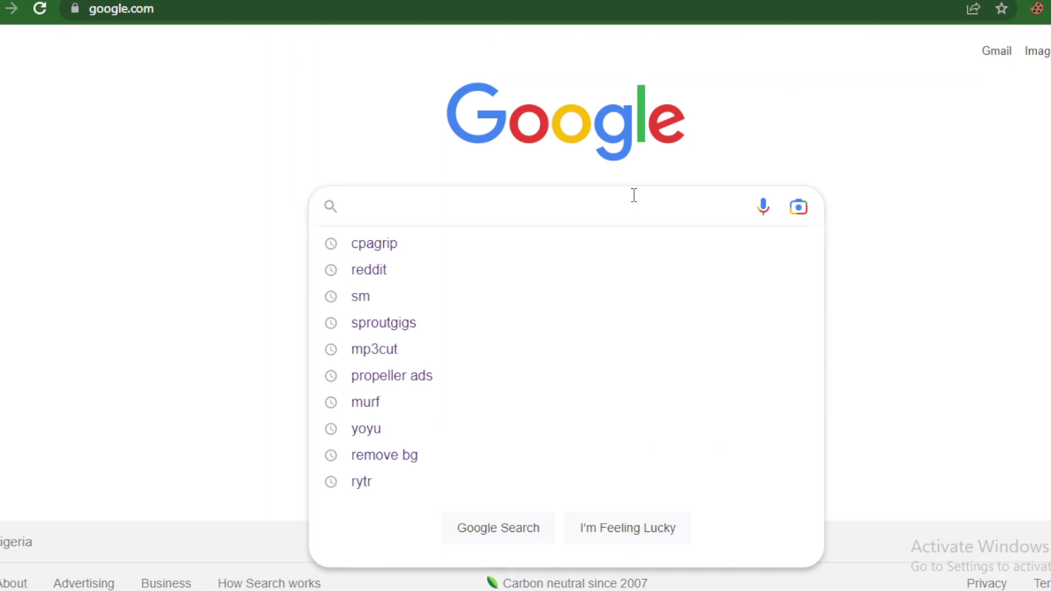
Step: Search Google for 'johannesburg postal code' and look over the listed codes
text(jo)
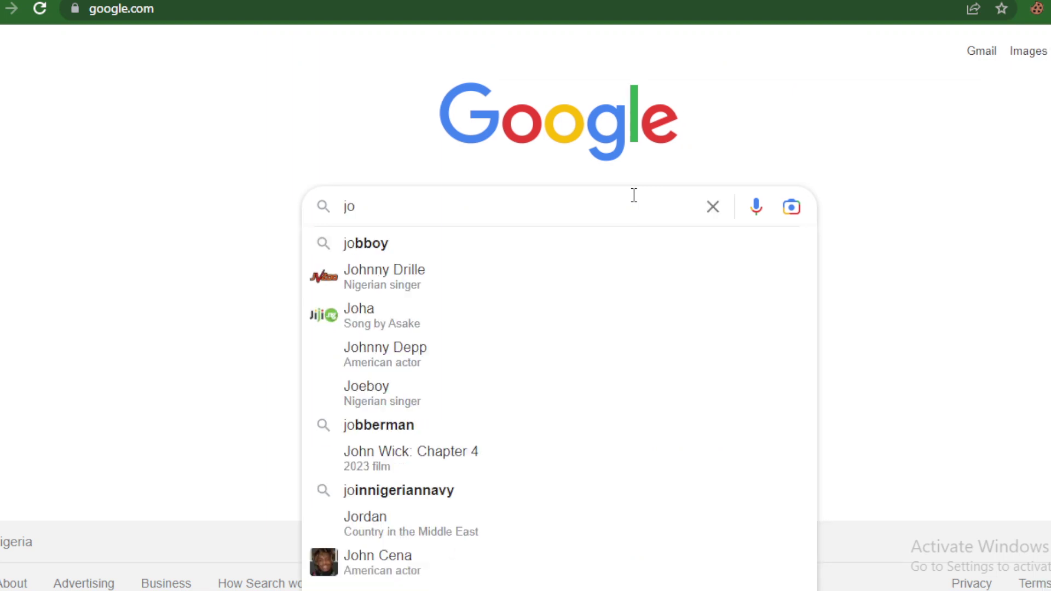
text(ha)
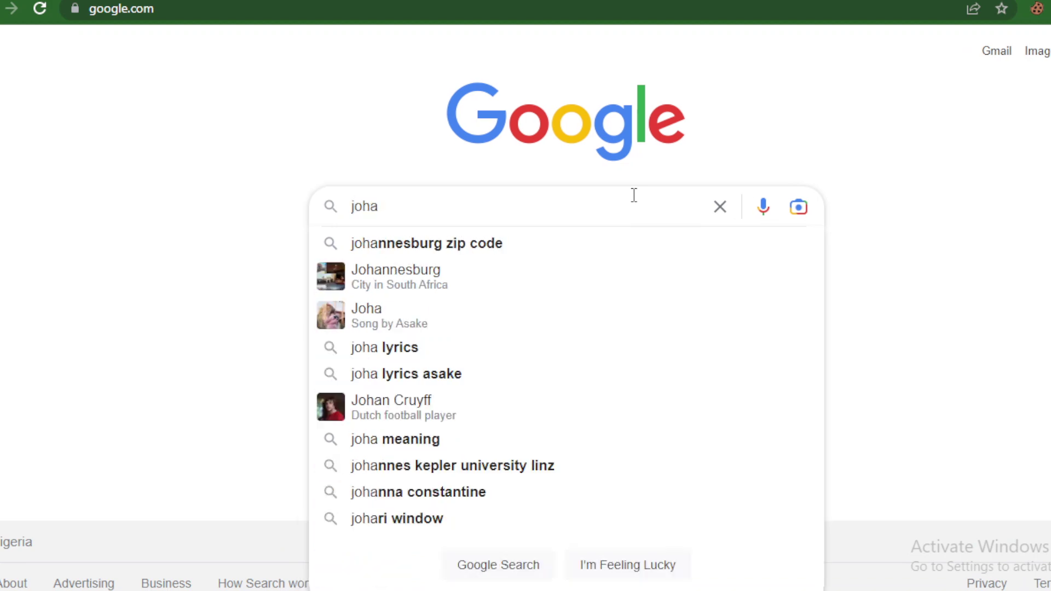
text(nn)
key(Down)
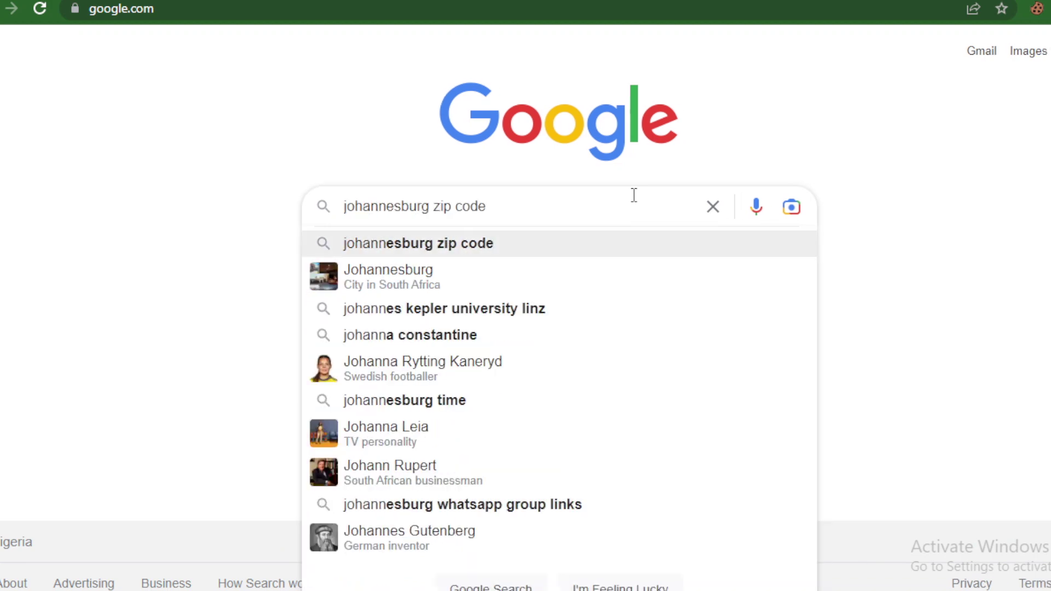
double_click(443, 207)
text(postal)
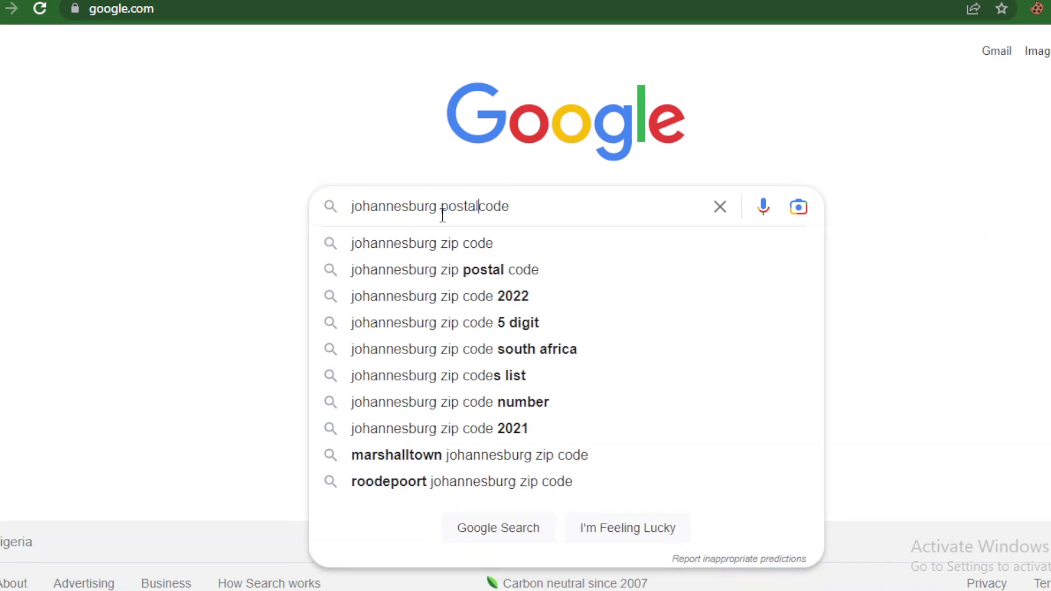
key(Return)
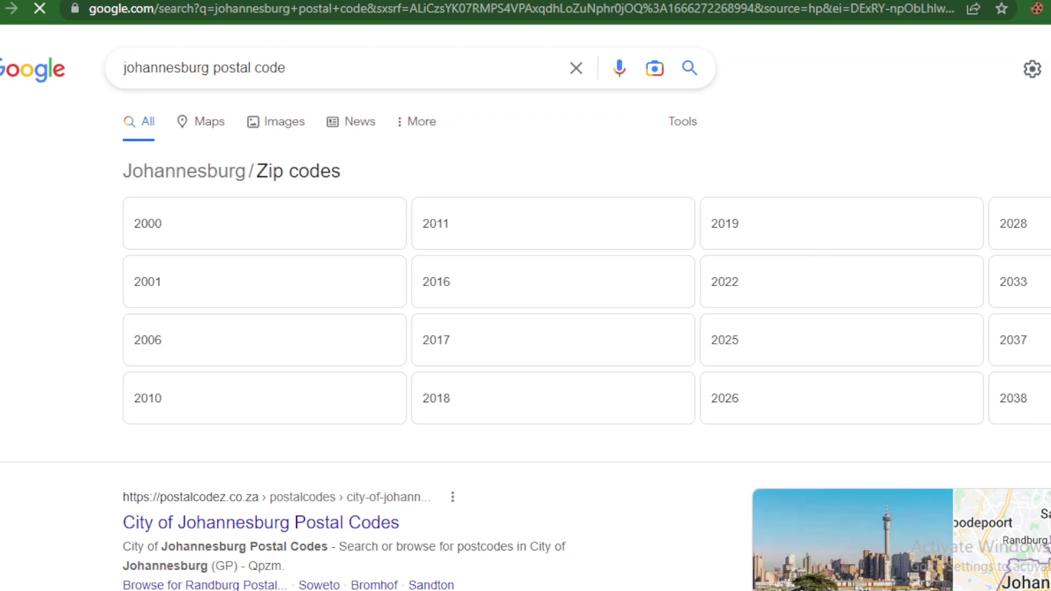
scroll(525, 328, down, 10)
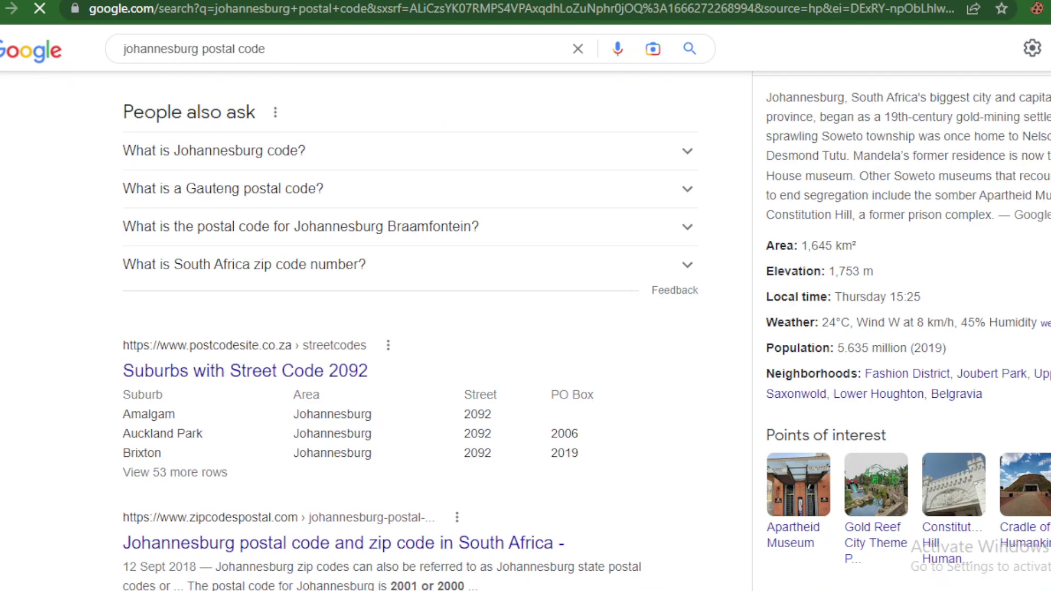
scroll(526, 329, up, 9)
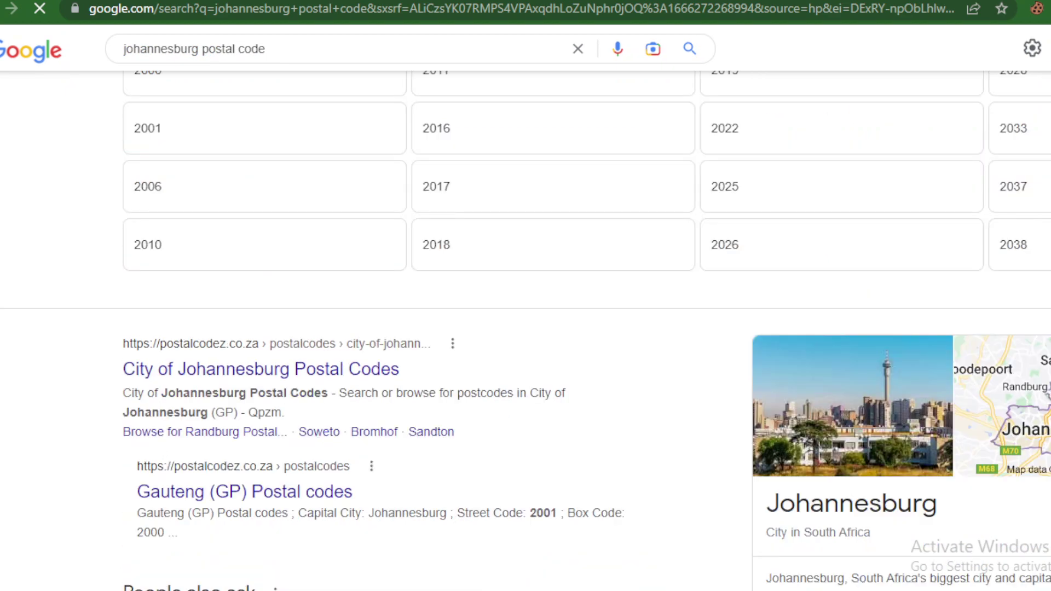
Step: Edit the query by replacing 'johannesburg' with 'ontario'
double_click(314, 55)
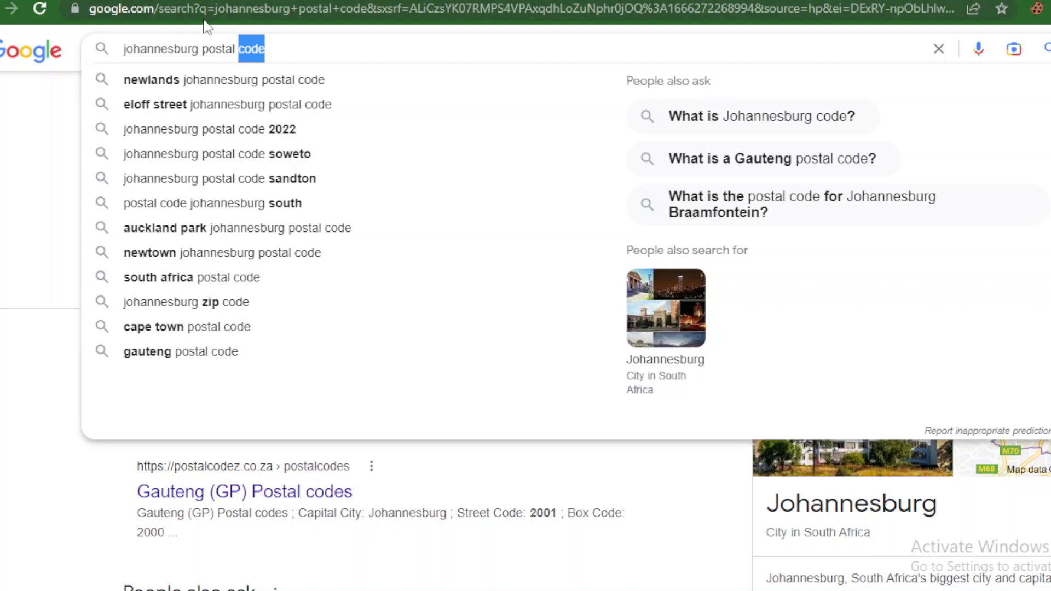
click(226, 47)
double_click(226, 47)
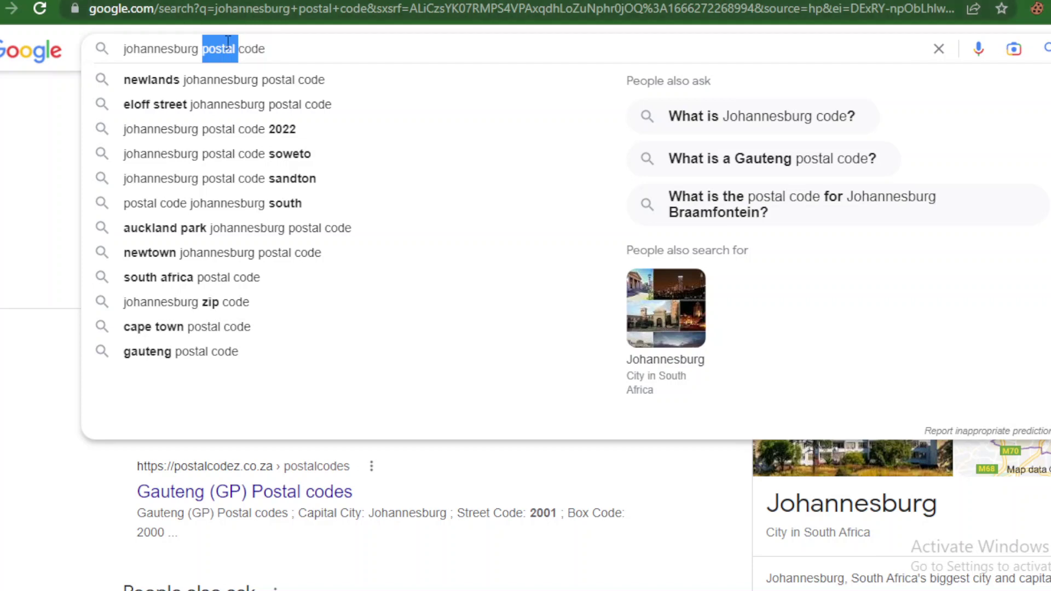
double_click(168, 48)
text(ontario)
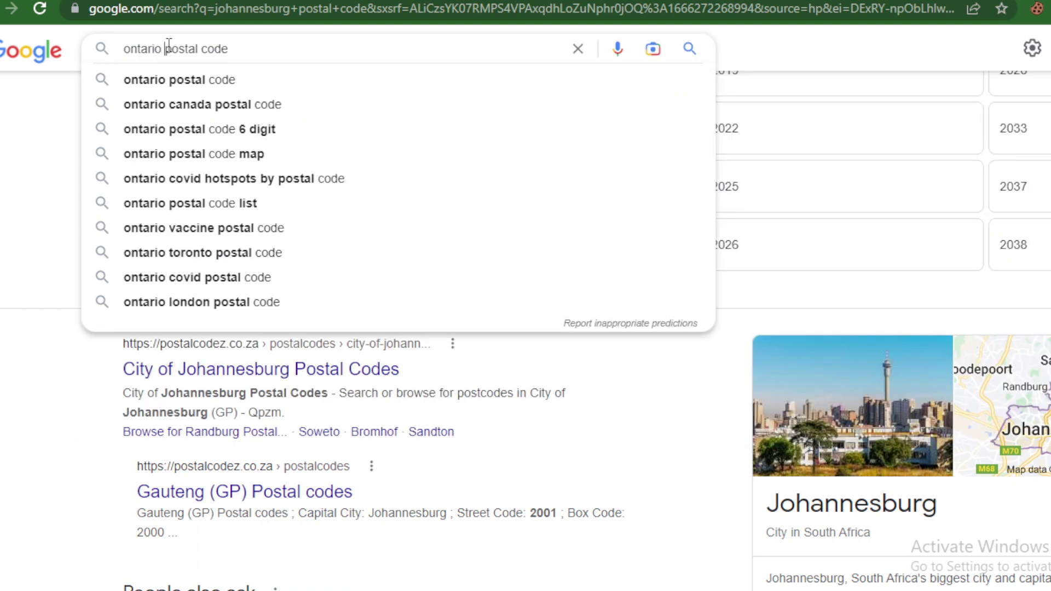
Step: Search 'ontario postal code', open the GeoNames list, and select 79.516 from Maple's coordinates
key(Return)
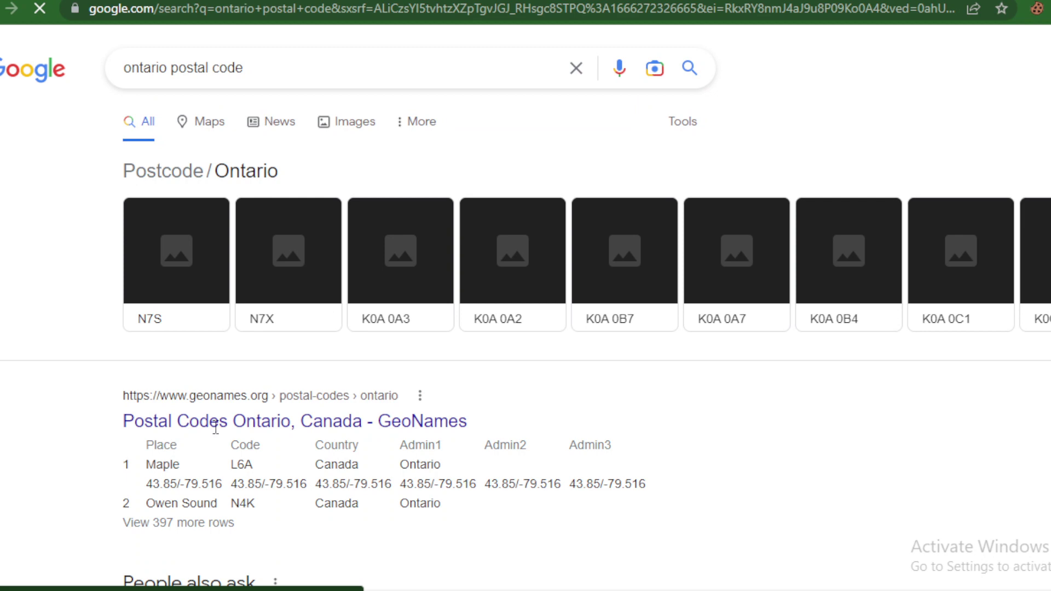
scroll(216, 429, down, 1)
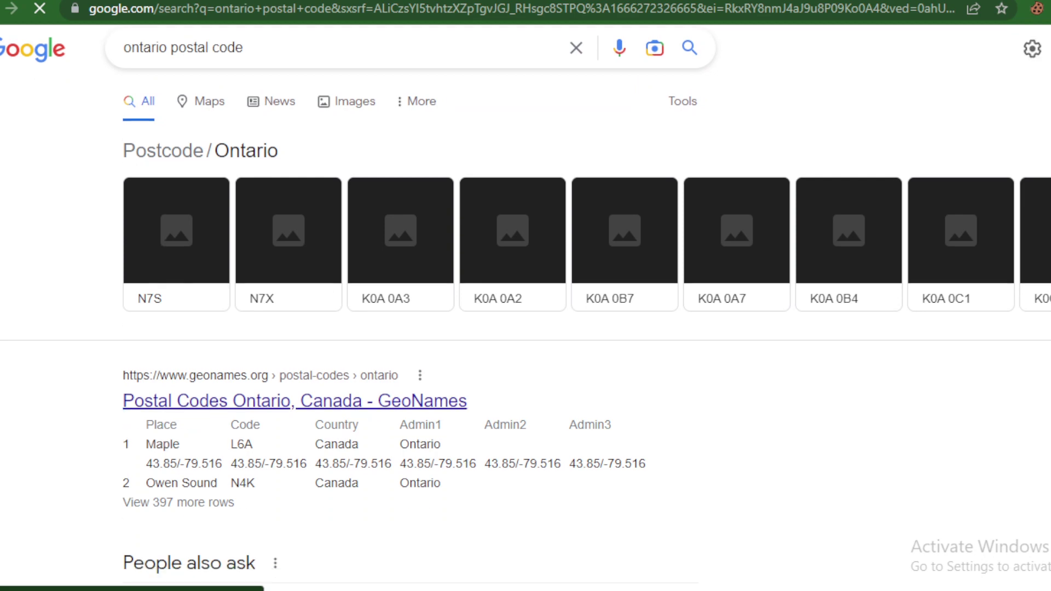
scroll(178, 355, down, 1)
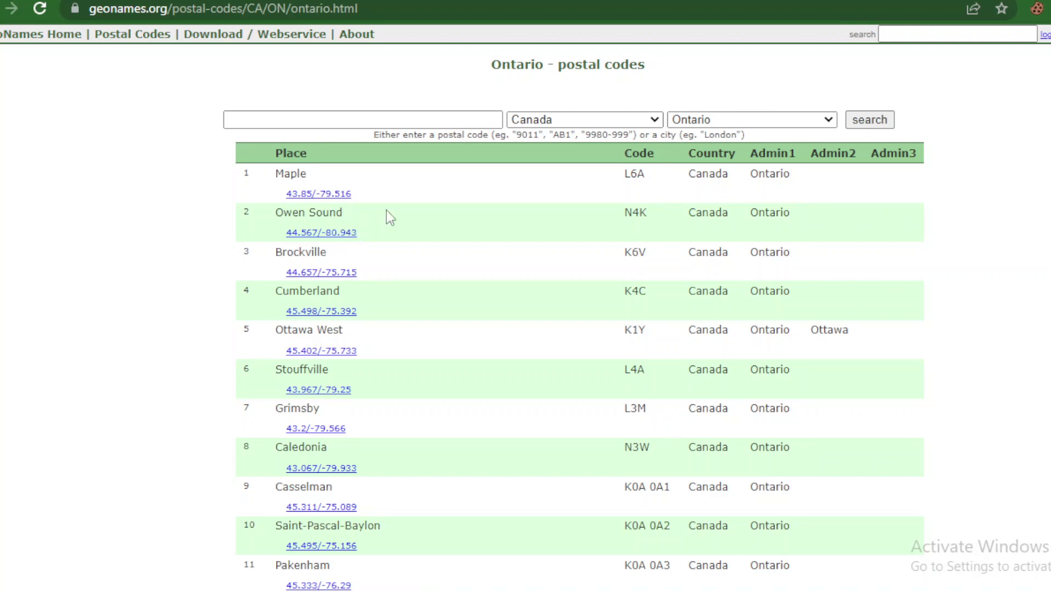
drag(351, 193, 327, 205)
key(ctrl+c)
Step: Paste 79.516 into the CPAGrip form's Zip / Postal Code field
key(ctrl+Tab)
click(453, 442)
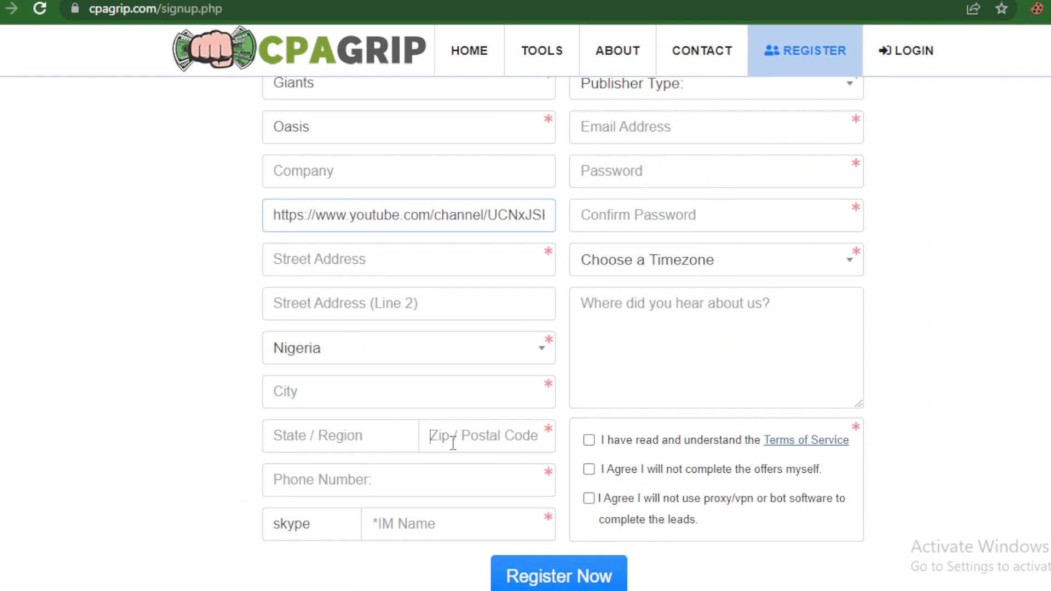
key(ctrl+v)
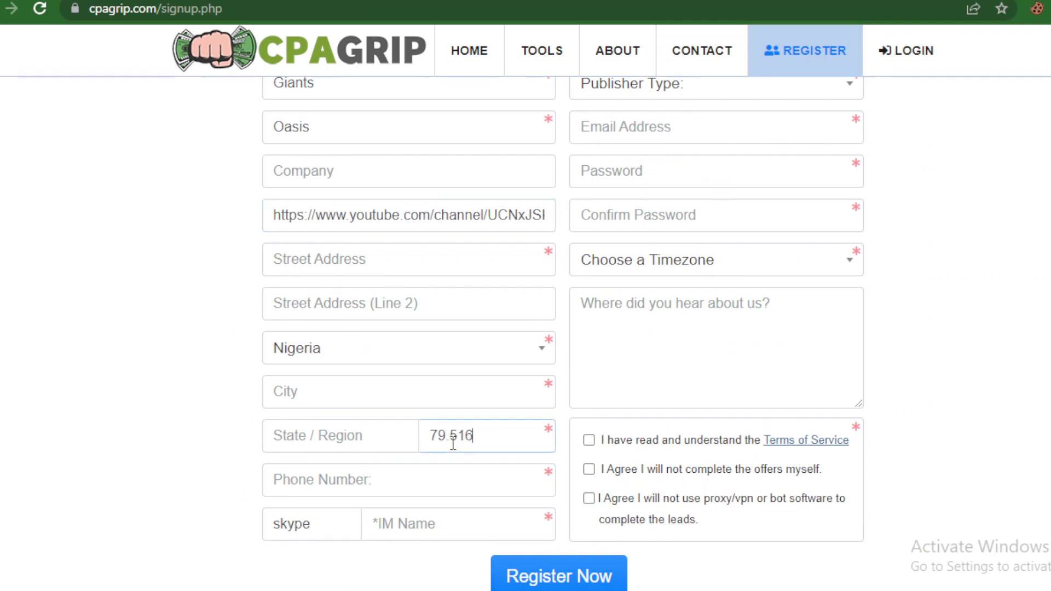
Step: Search the country list for Canada, United and Norway, then close it leaving Nigeria
click(485, 349)
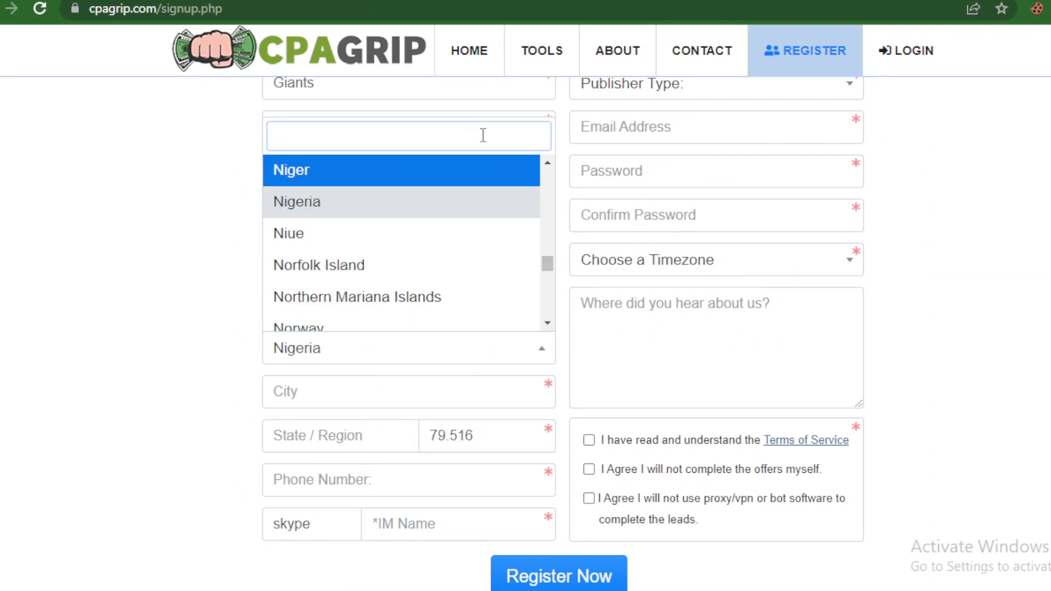
text(cana)
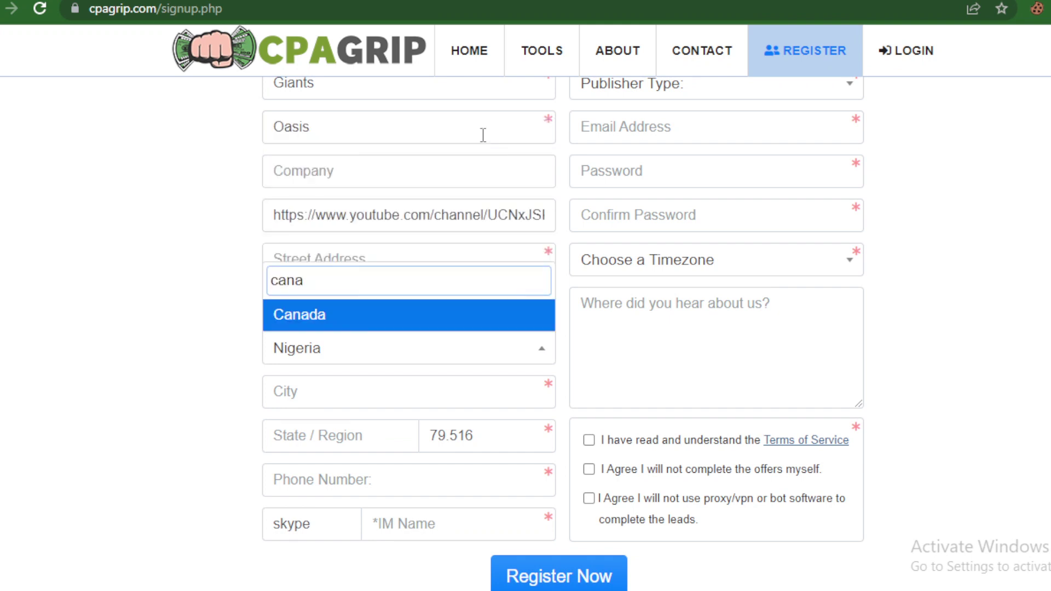
key(BackSpace)
key(BackSpace)
key(BackSpace)
key(BackSpace)
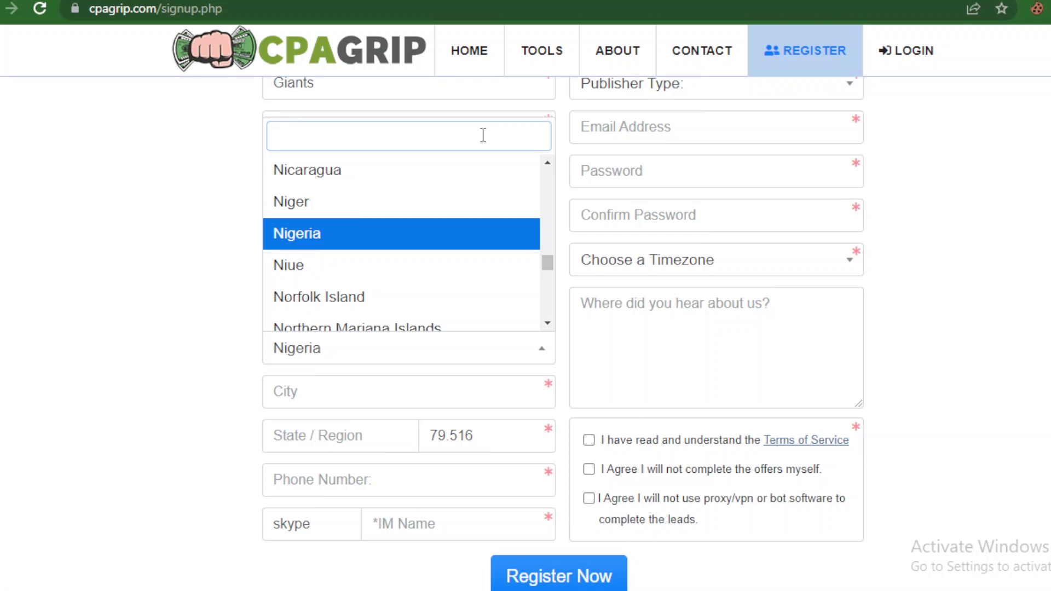
text(un)
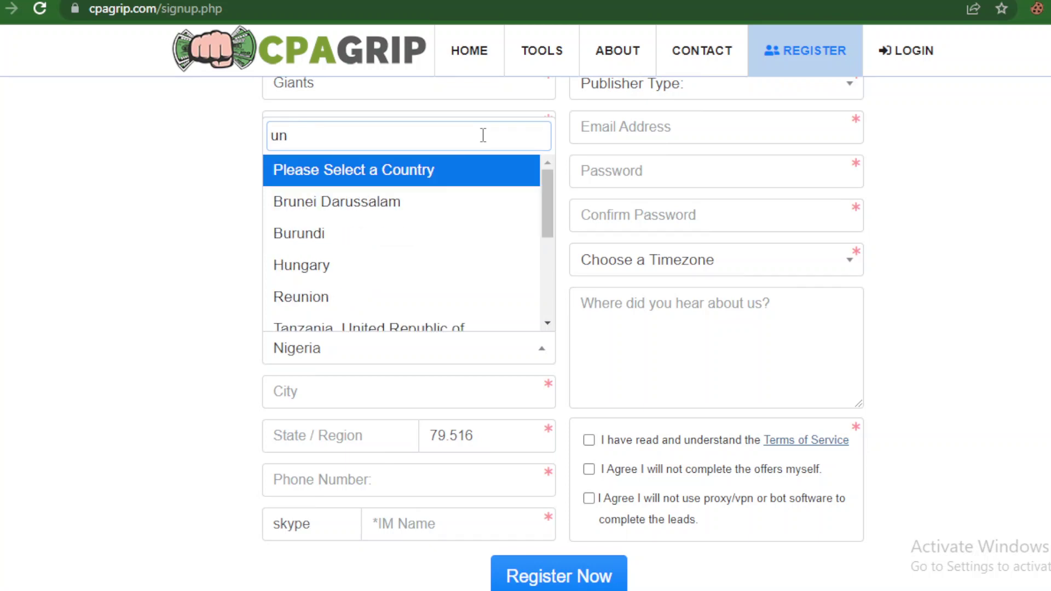
text(it)
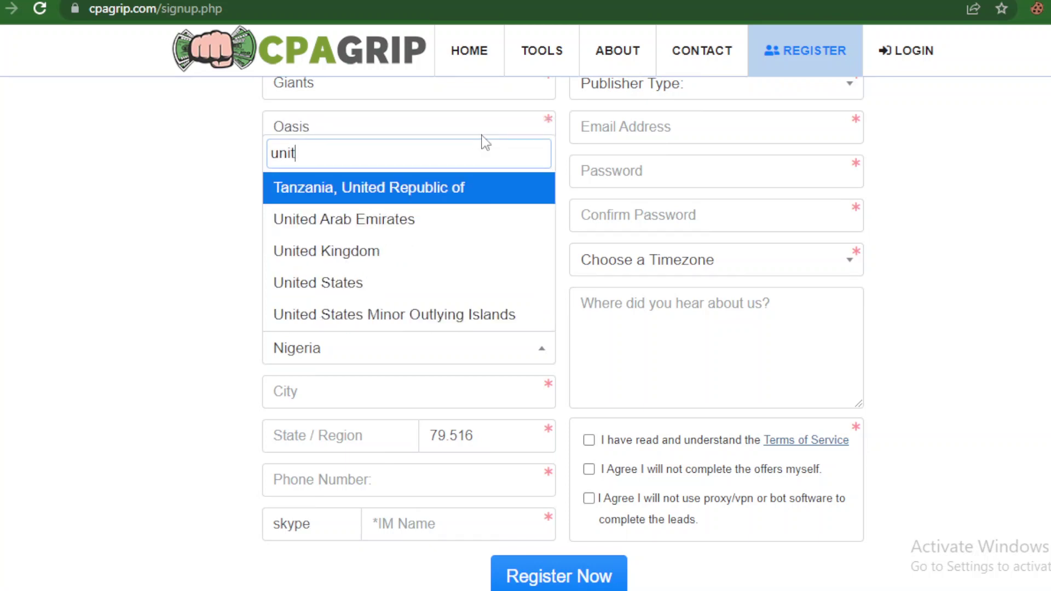
key(BackSpace)
key(BackSpace)
key(BackSpace)
key(BackSpace)
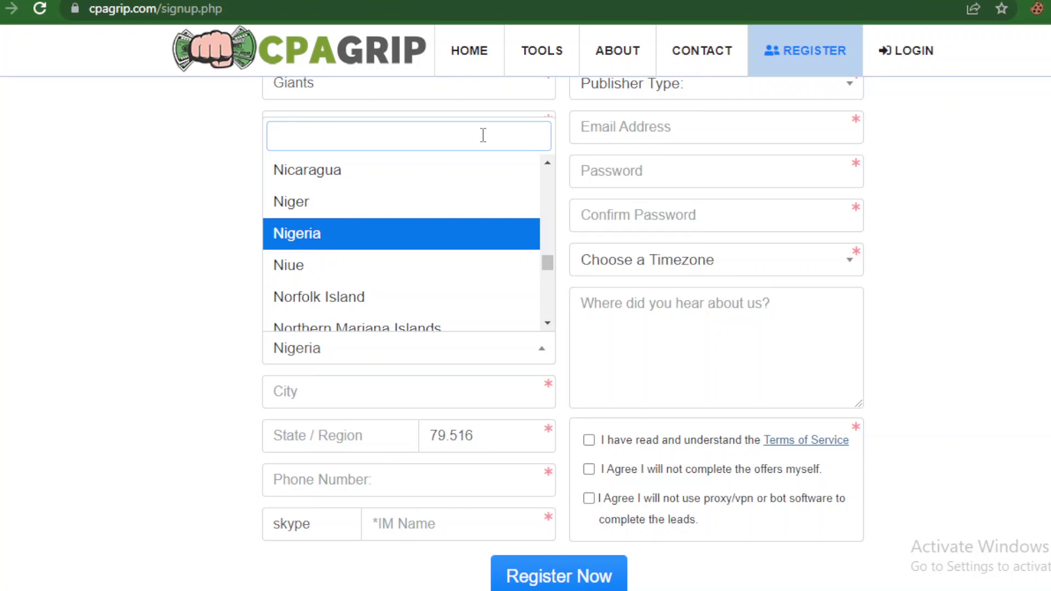
text(norw)
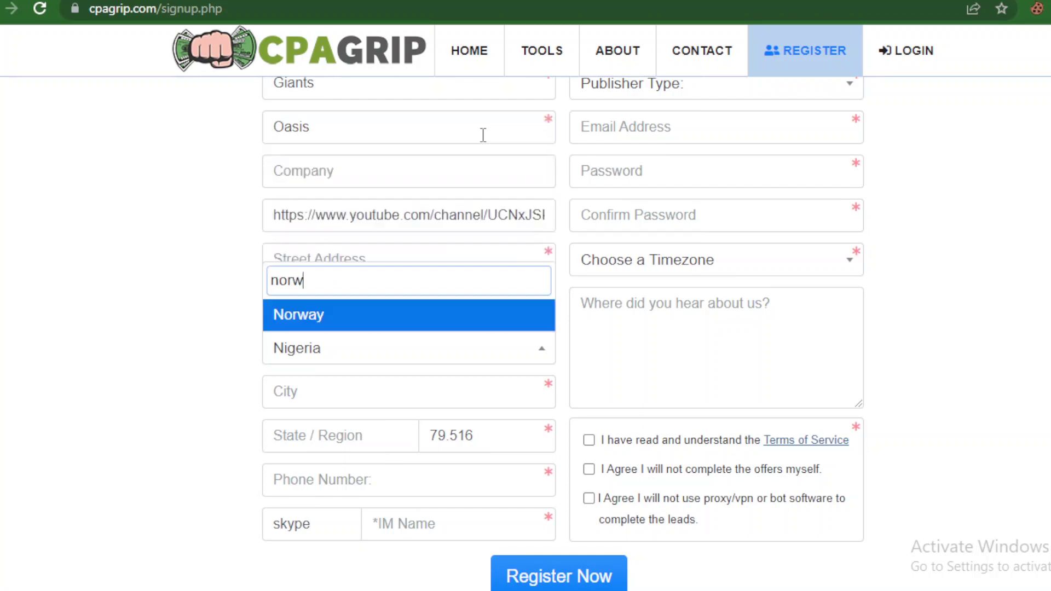
text(ay)
double_click(303, 279)
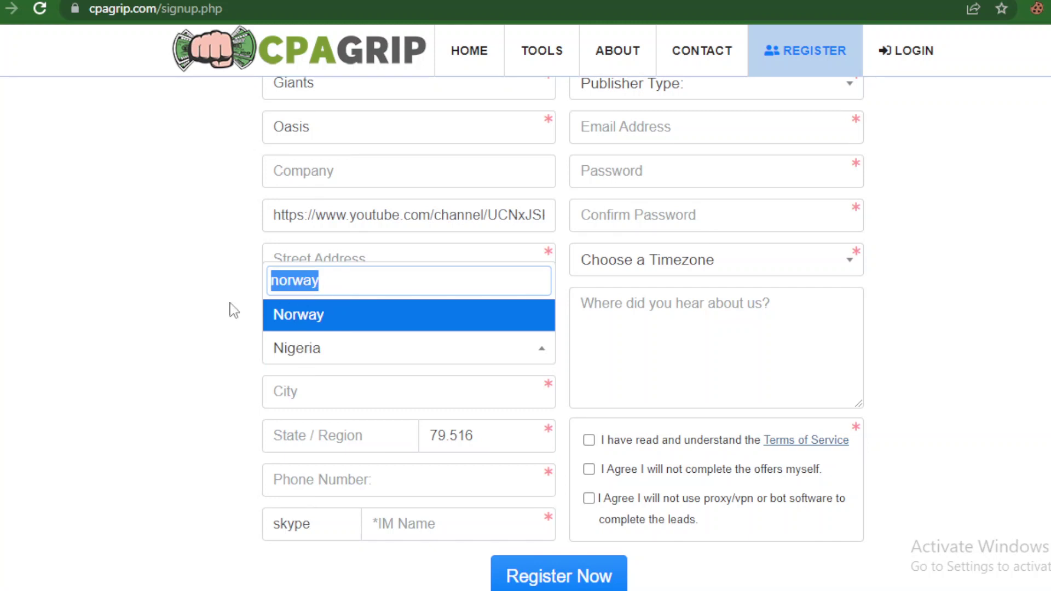
click(312, 352)
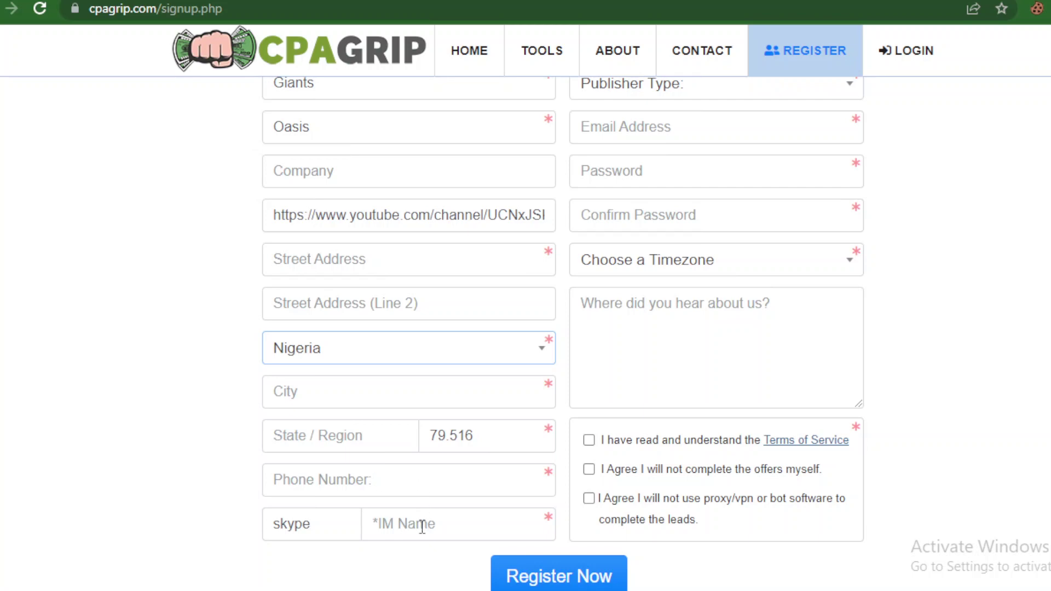
key(ctrl+t)
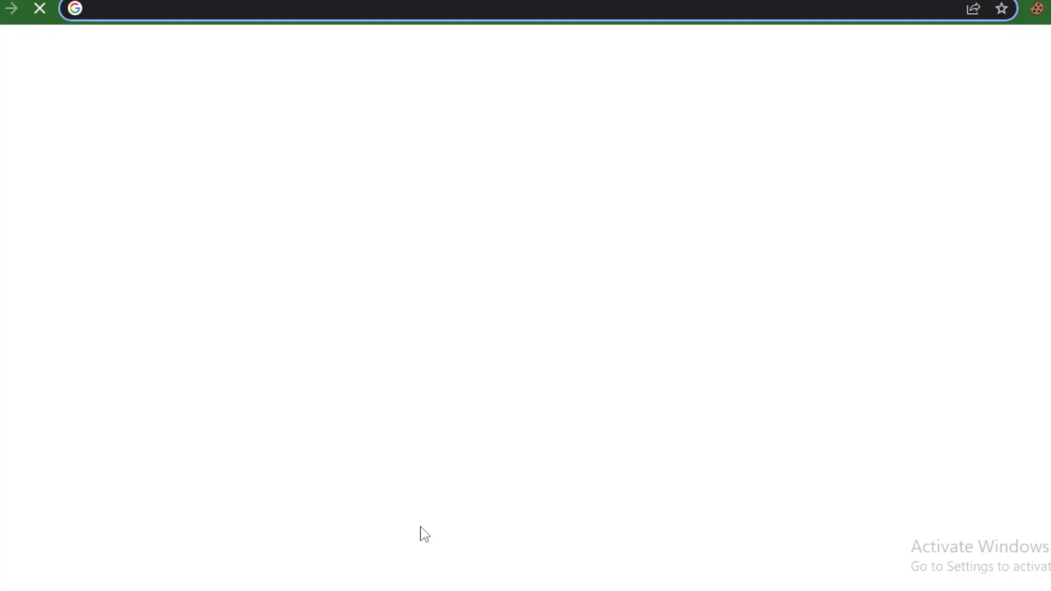
Step: Search Google for skype and open the official skype.com website
text(skype)
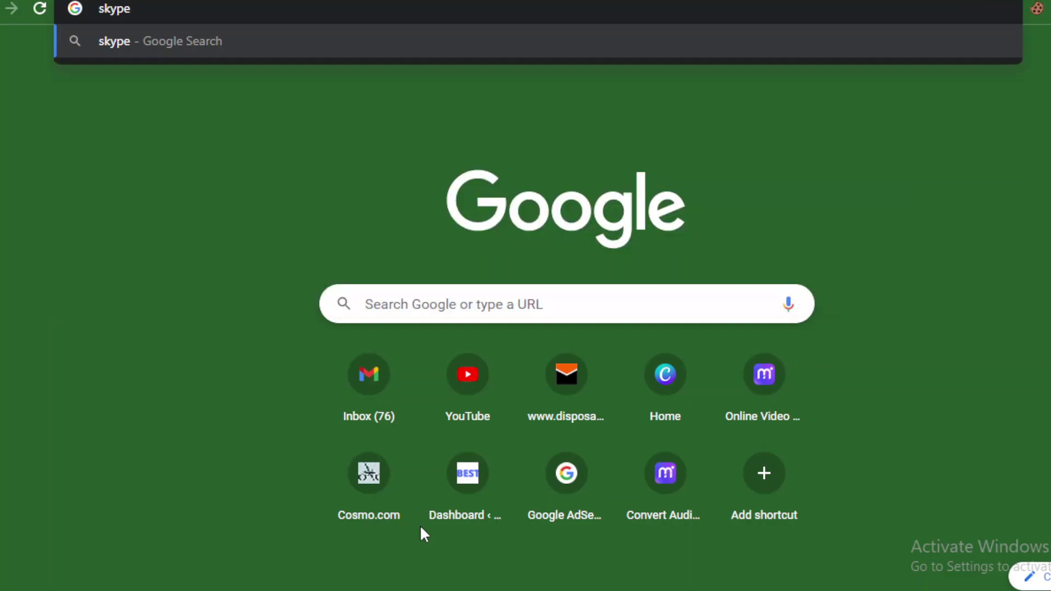
key(Return)
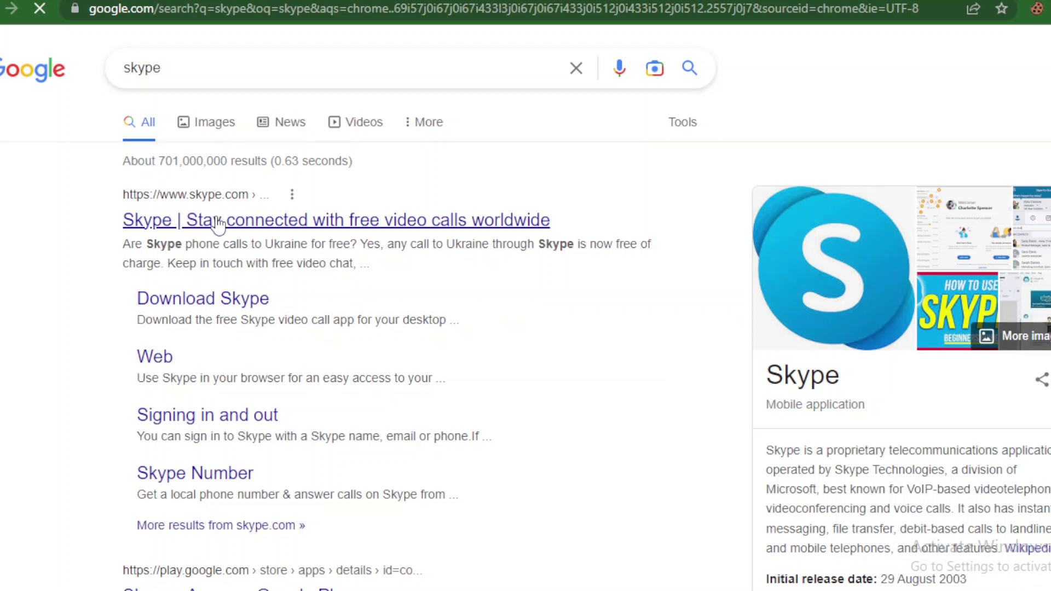
click(218, 222)
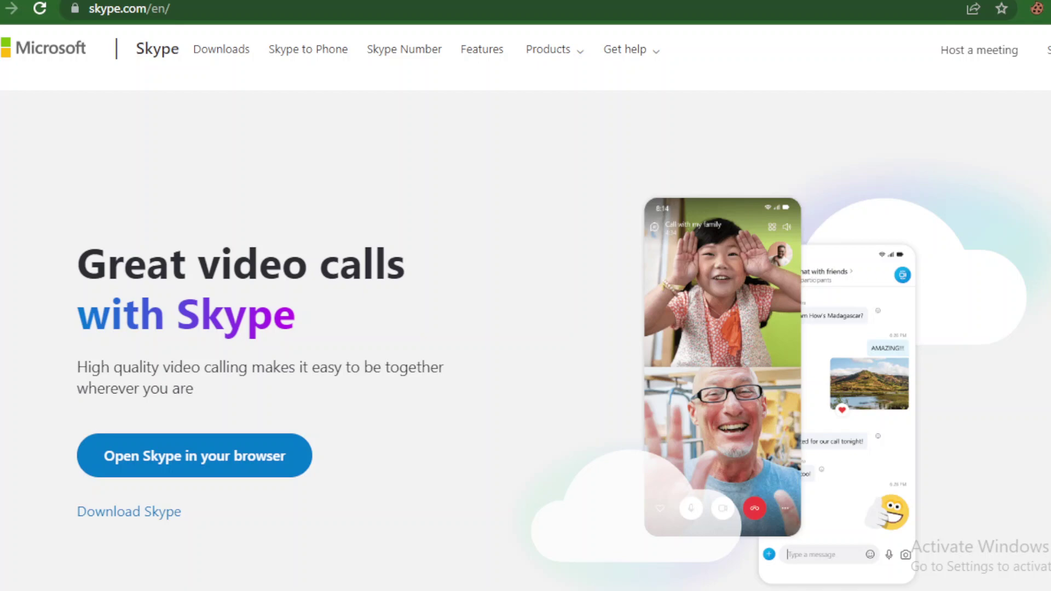
Step: Enter the Skype username in the CPAGrip form's IM field
click(398, 526)
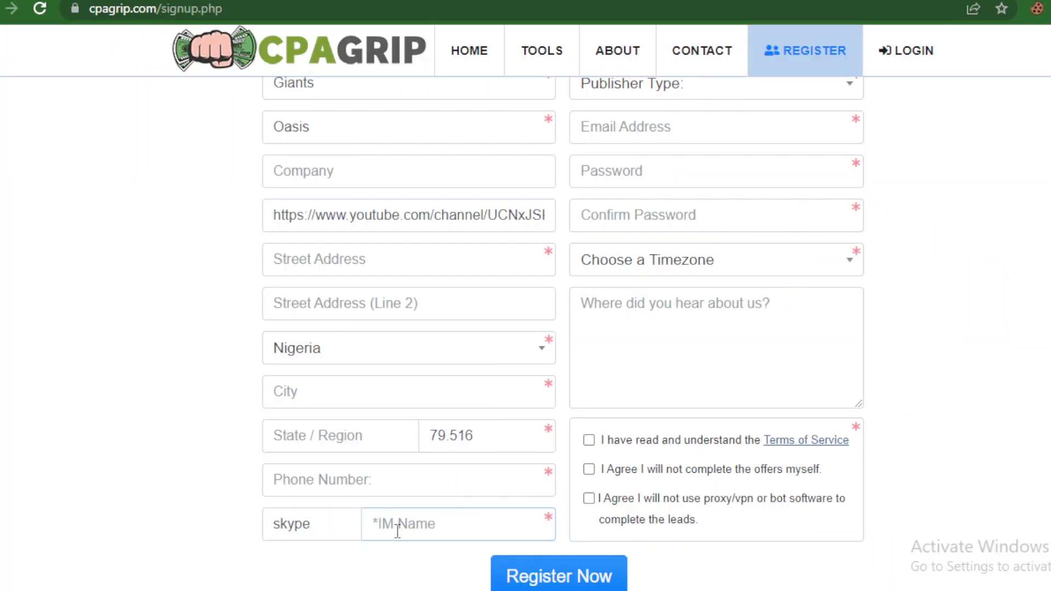
text(giantsoasis)
scroll(397, 531, up, 3)
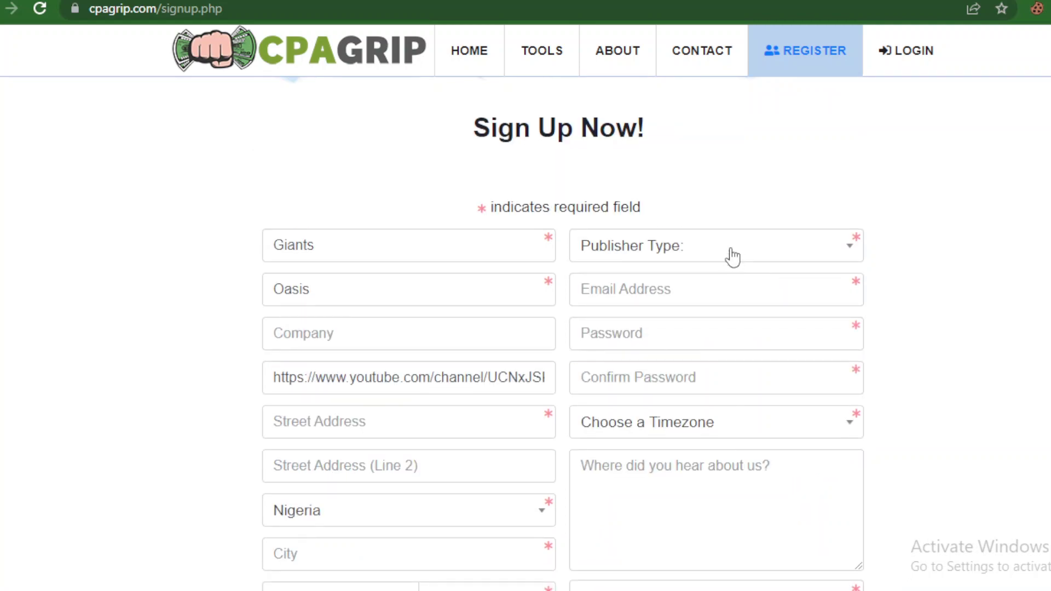
Step: Choose Email as the publisher type, reopening the dropdown to confirm it stays selected
click(733, 256)
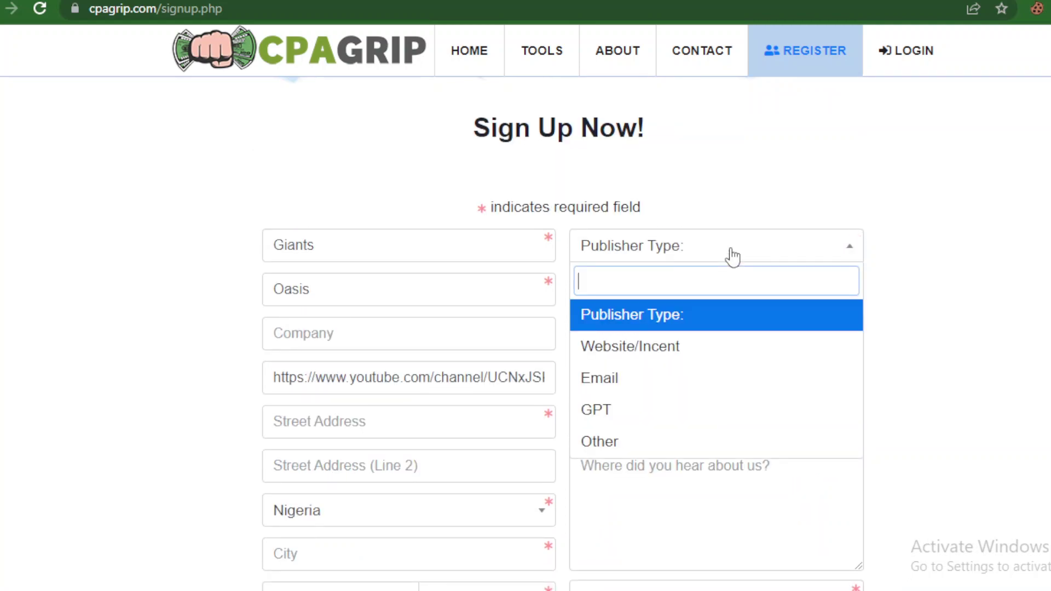
click(653, 377)
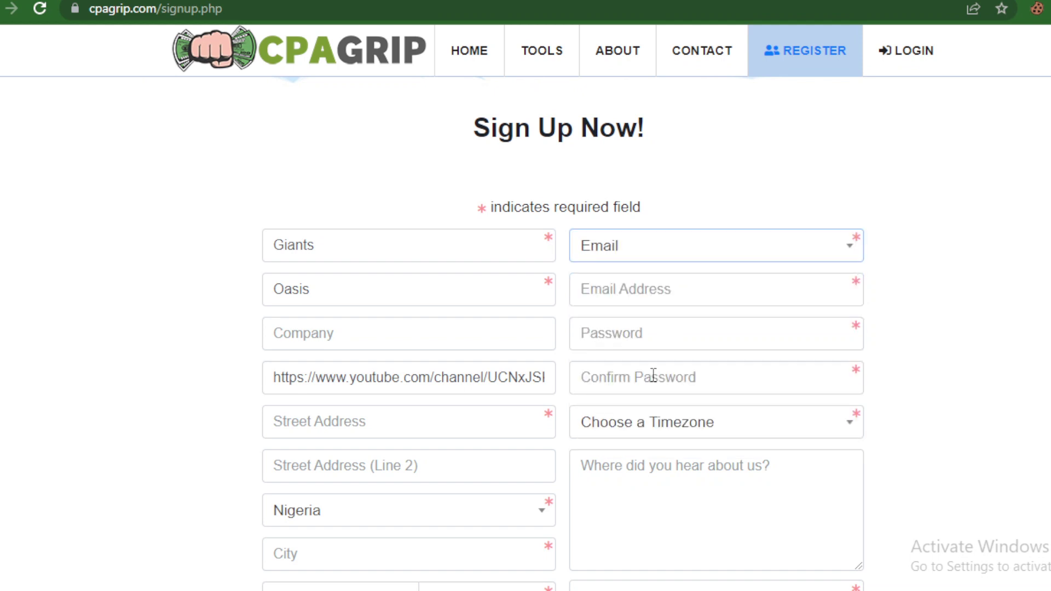
click(616, 250)
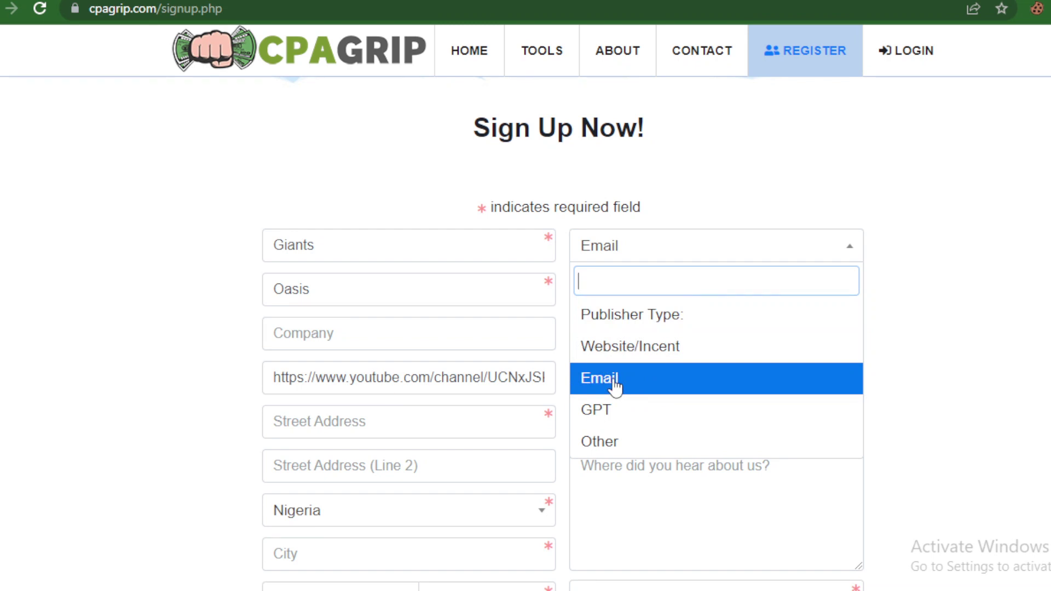
click(654, 385)
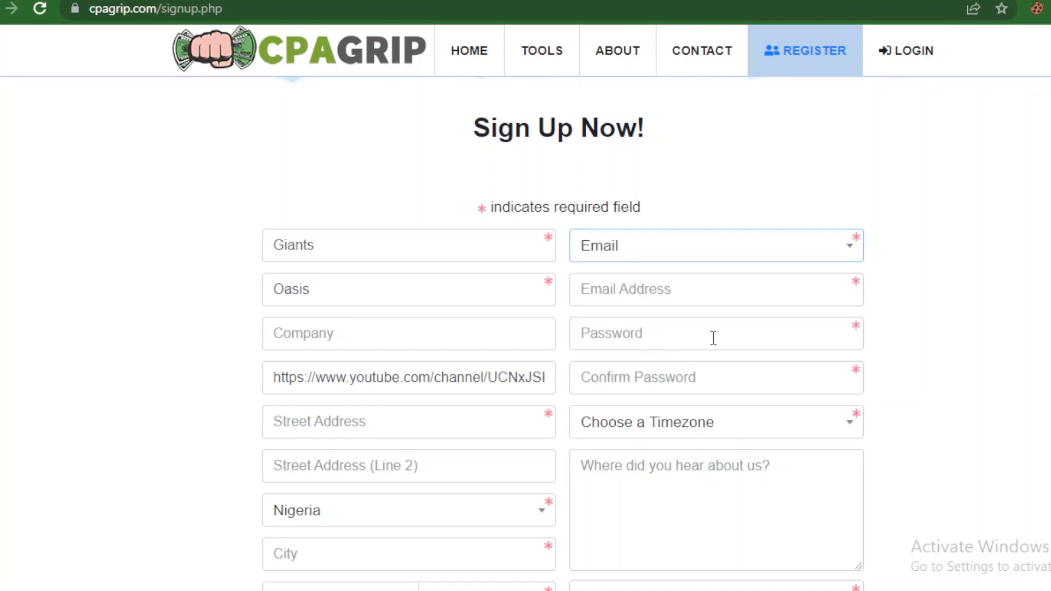
Step: Fill the Email Address from the saved suggestion, replacing the name part with the user's own
click(665, 292)
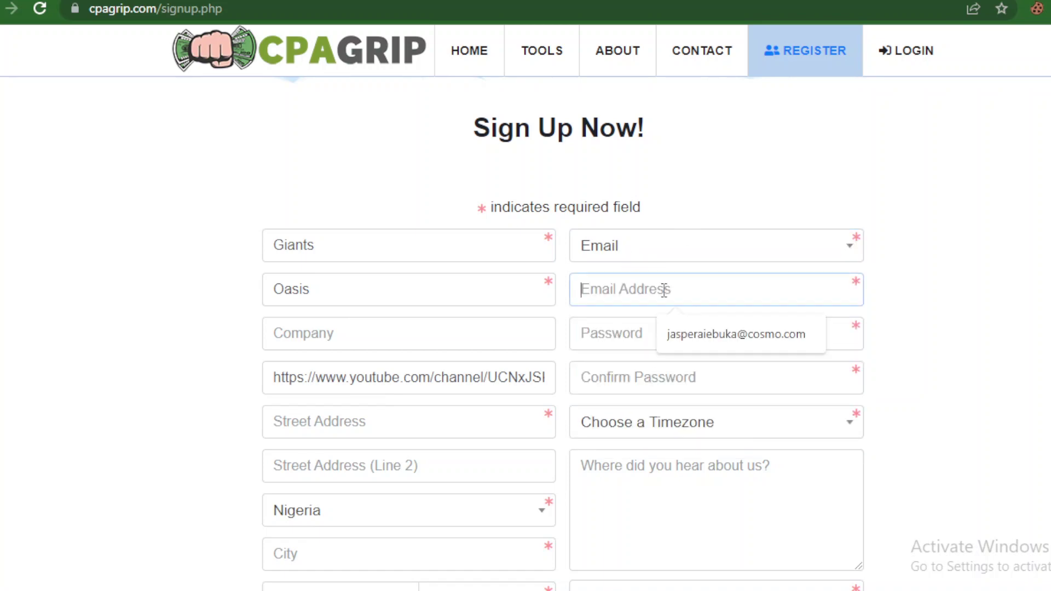
click(765, 343)
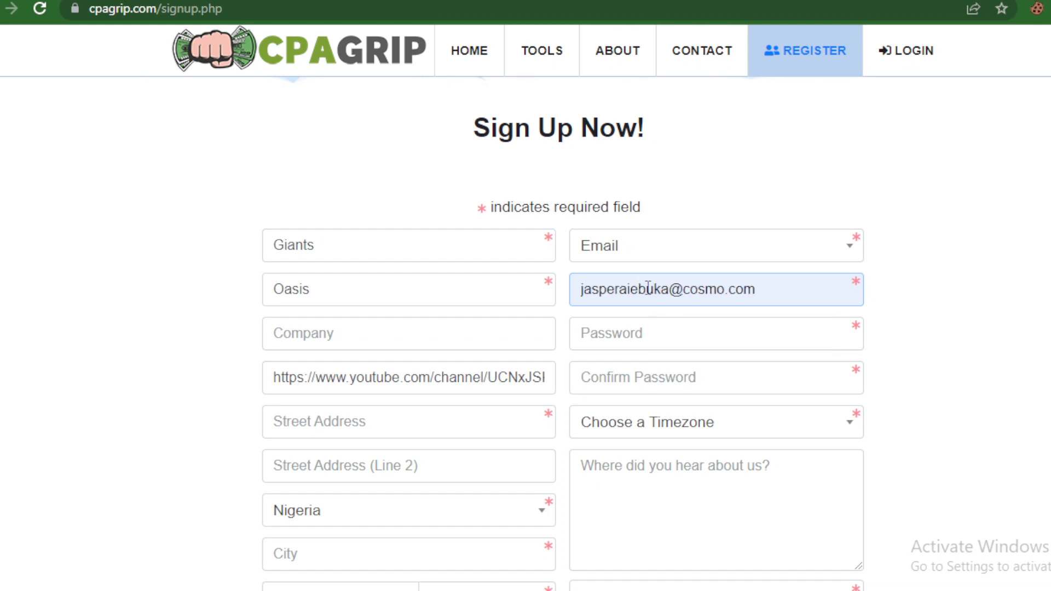
double_click(648, 288)
text(jas)
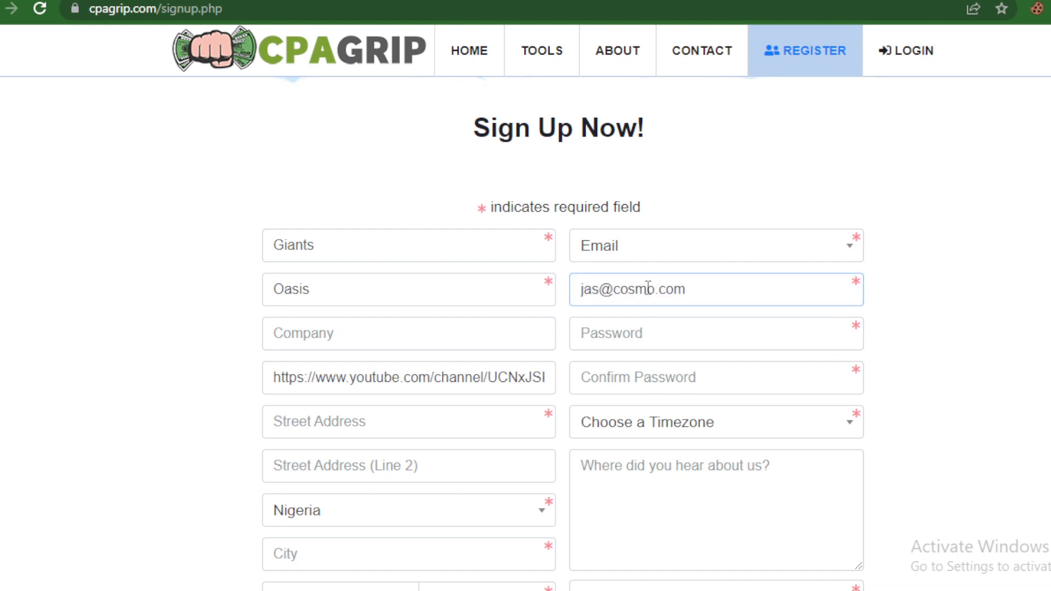
key(BackSpace)
key(BackSpace)
key(BackSpace)
text(g)
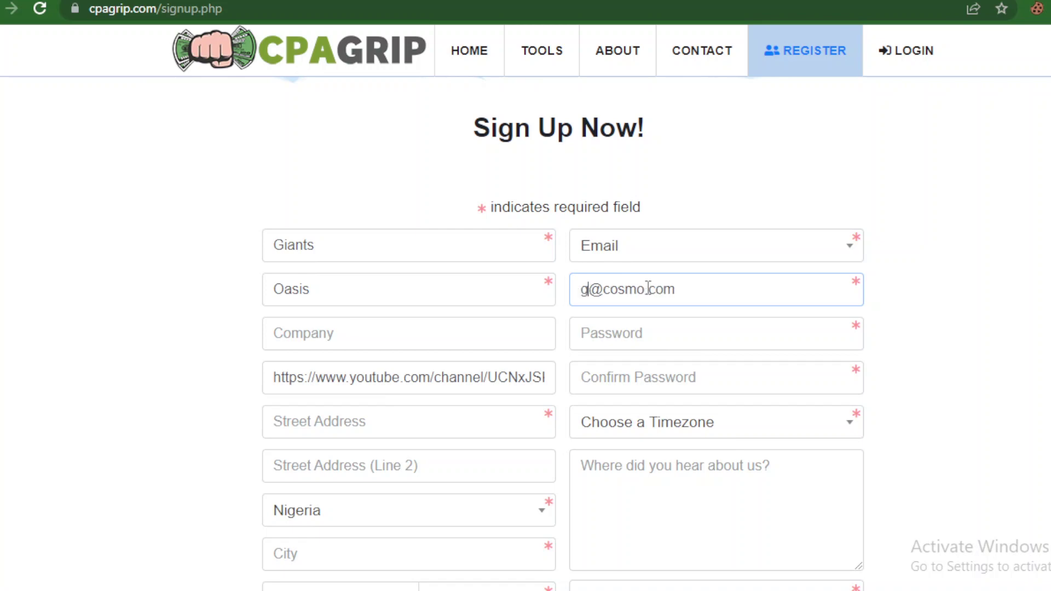
text(iantsoas)
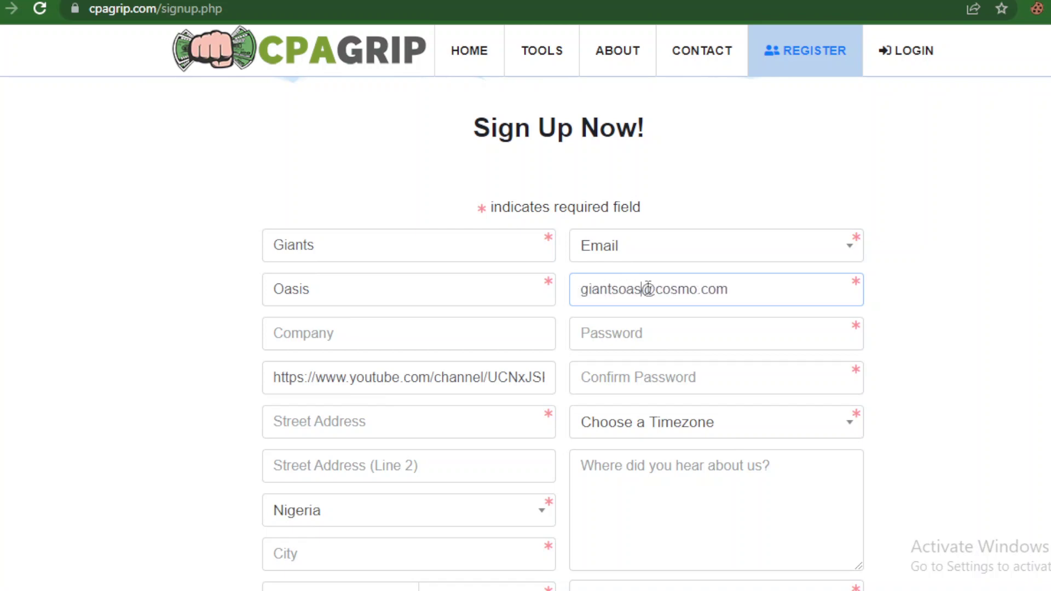
text(is)
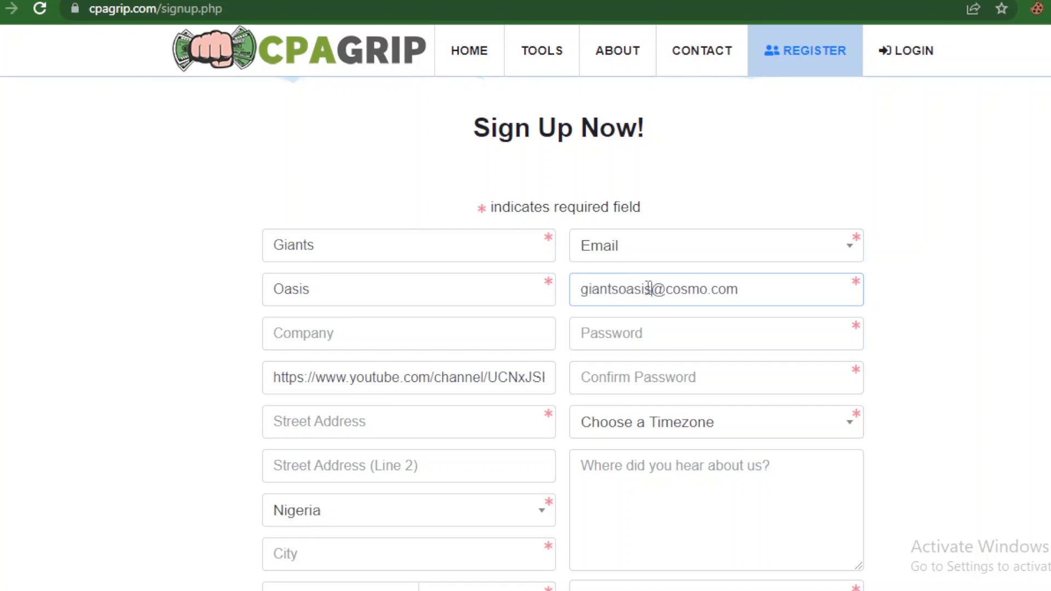
Step: Enter the account password in Password and begin repeating it in Confirm Password
click(676, 336)
text(•)
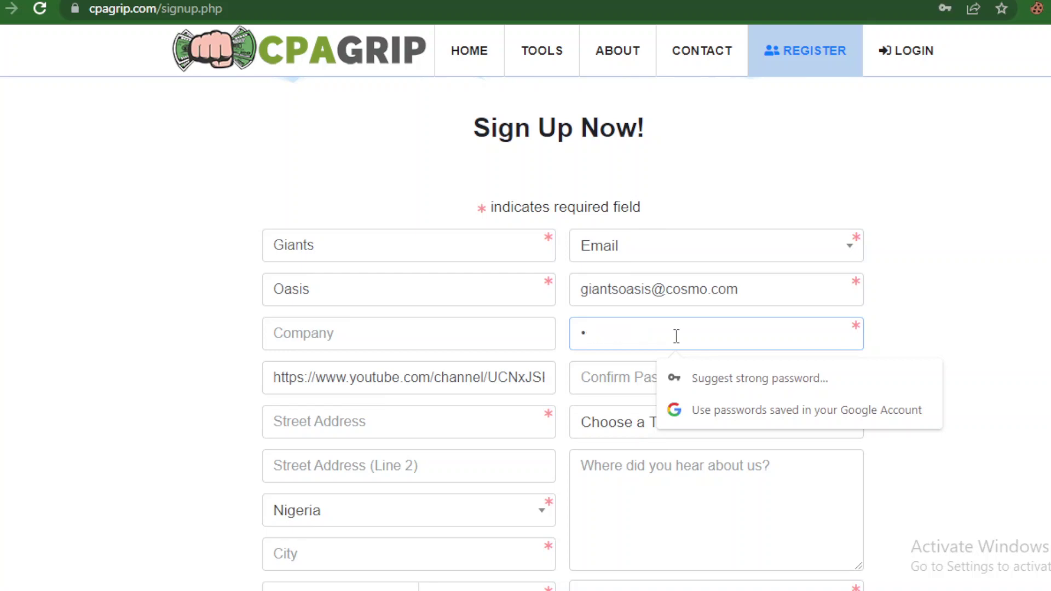
key(BackSpace)
text(•••••••••)
key(Tab)
text(••)
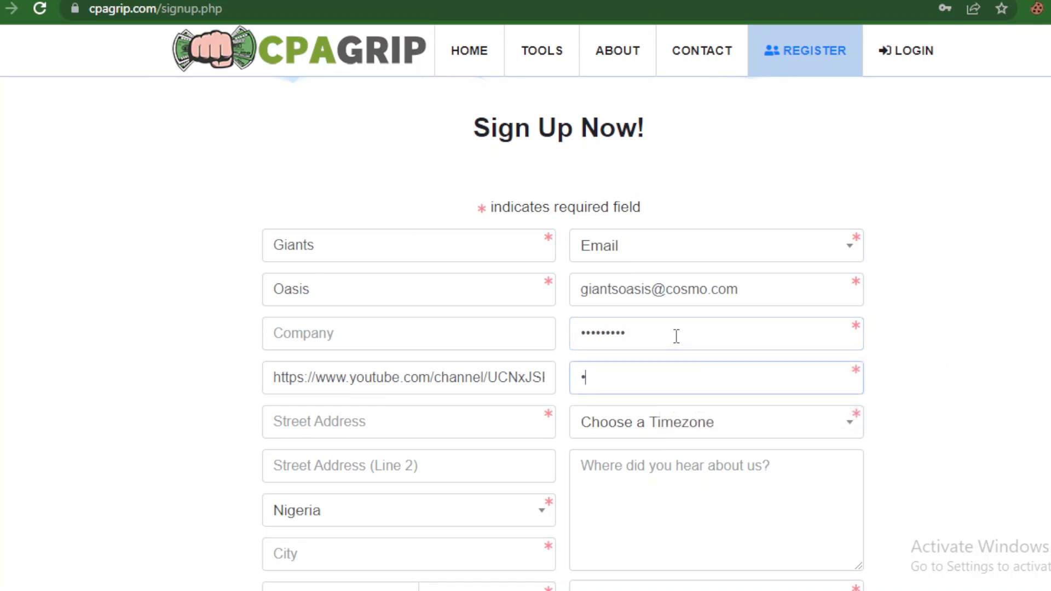
text(•••••••)
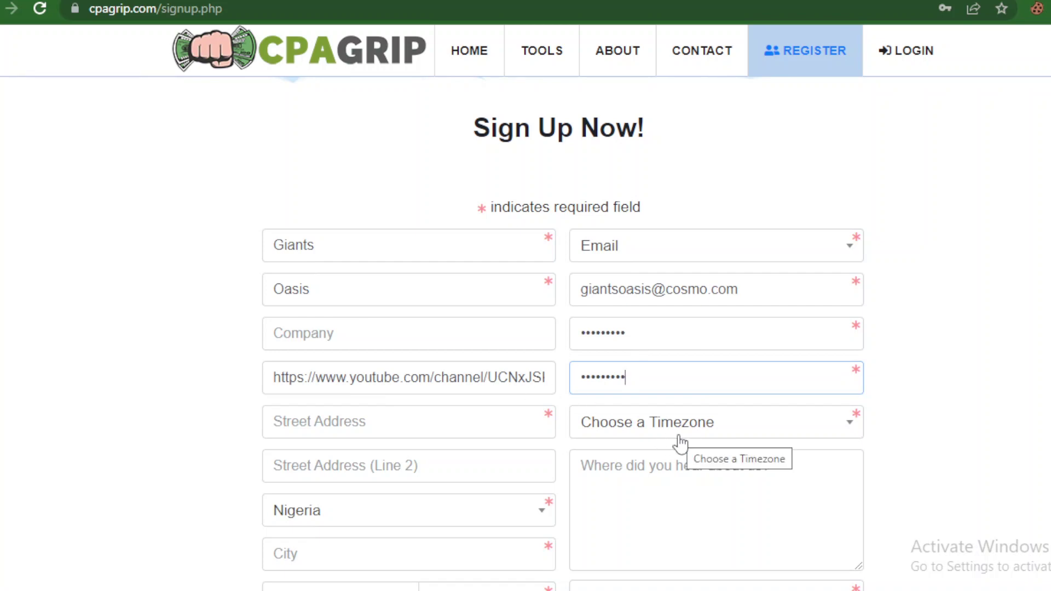
Step: Open the Choose a Timezone dropdown and scroll through the timezone options
click(707, 437)
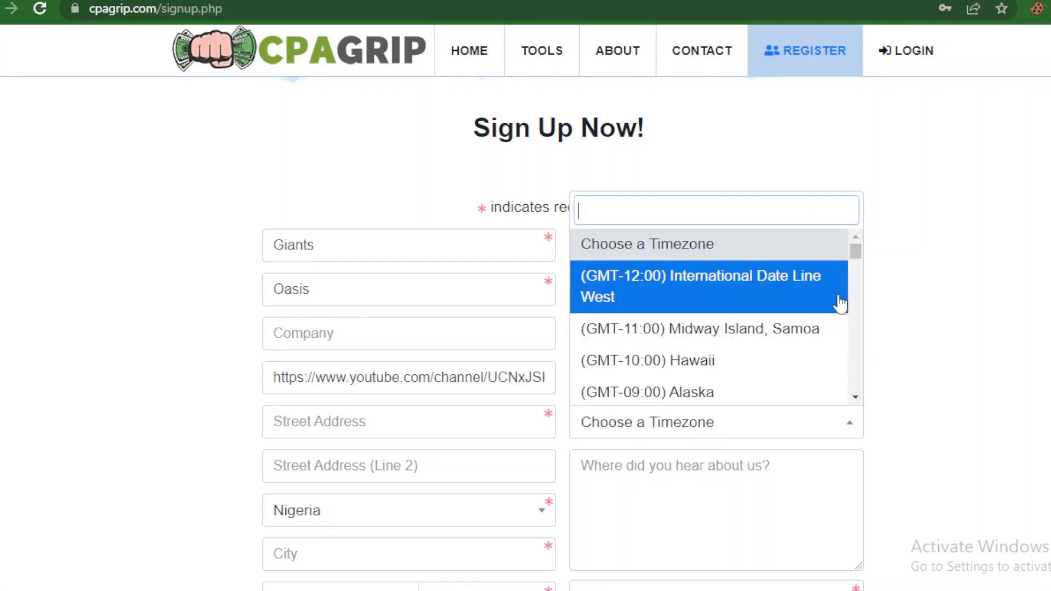
scroll(857, 281, down, 5)
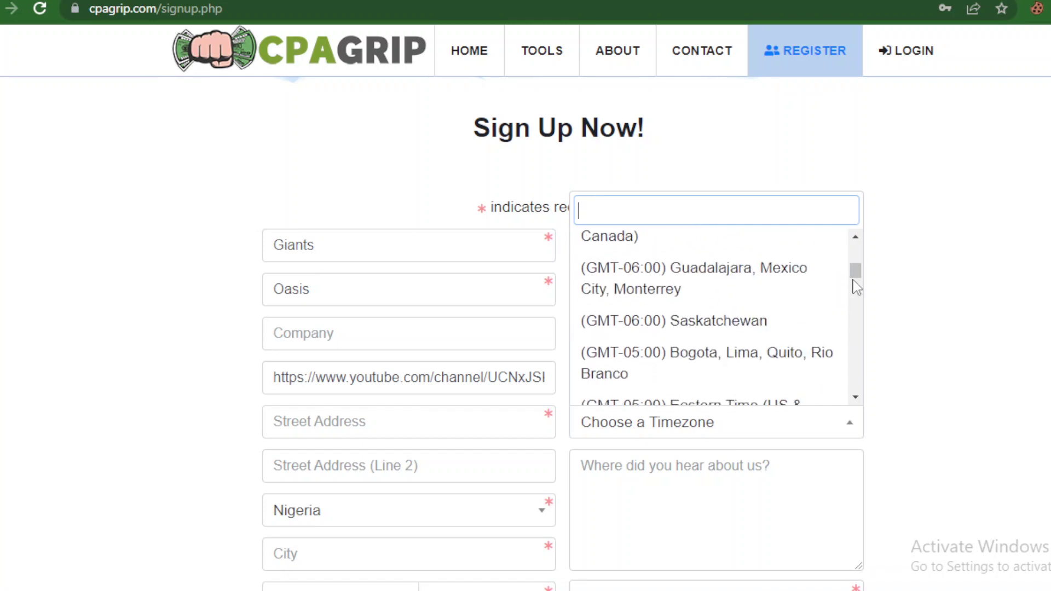
drag(858, 262, 860, 310)
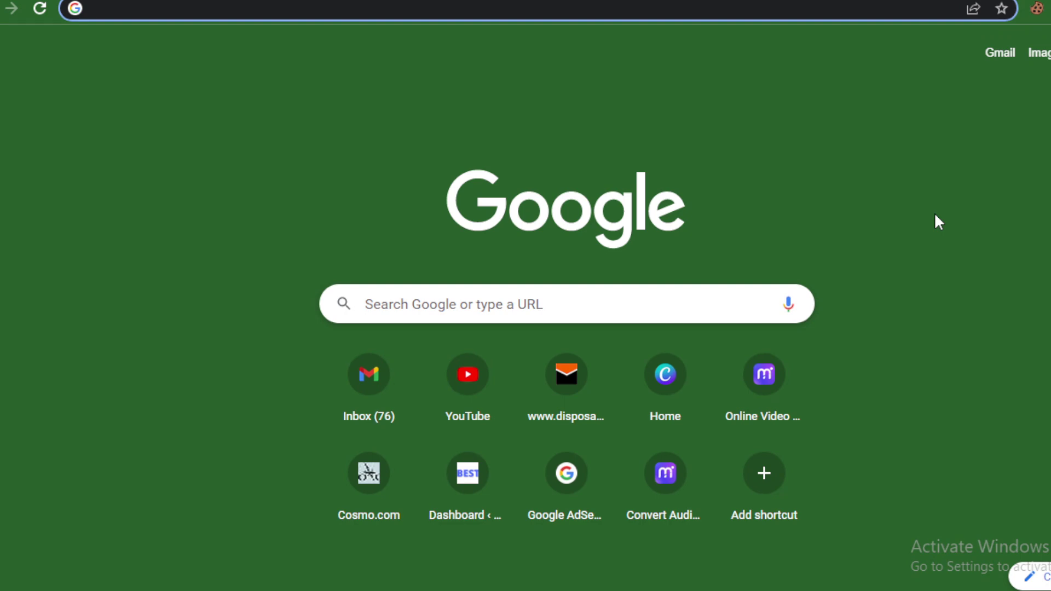
Step: Google 'kigali time zone' (Central Africa Time, GMT+2), then search the Texas time zone
text(kigali )
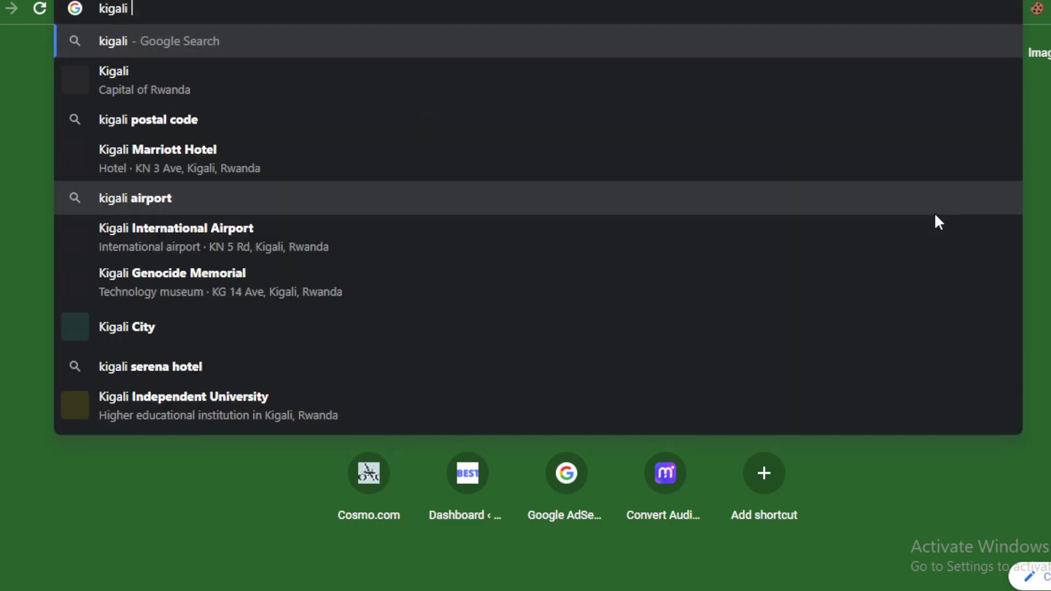
text(time zon)
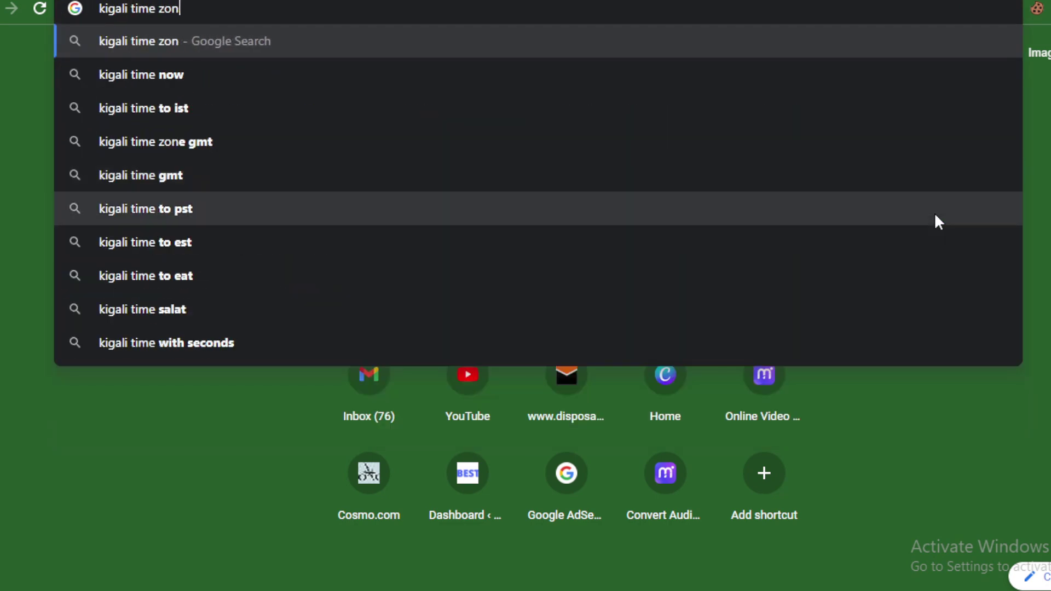
text(e)
key(Return)
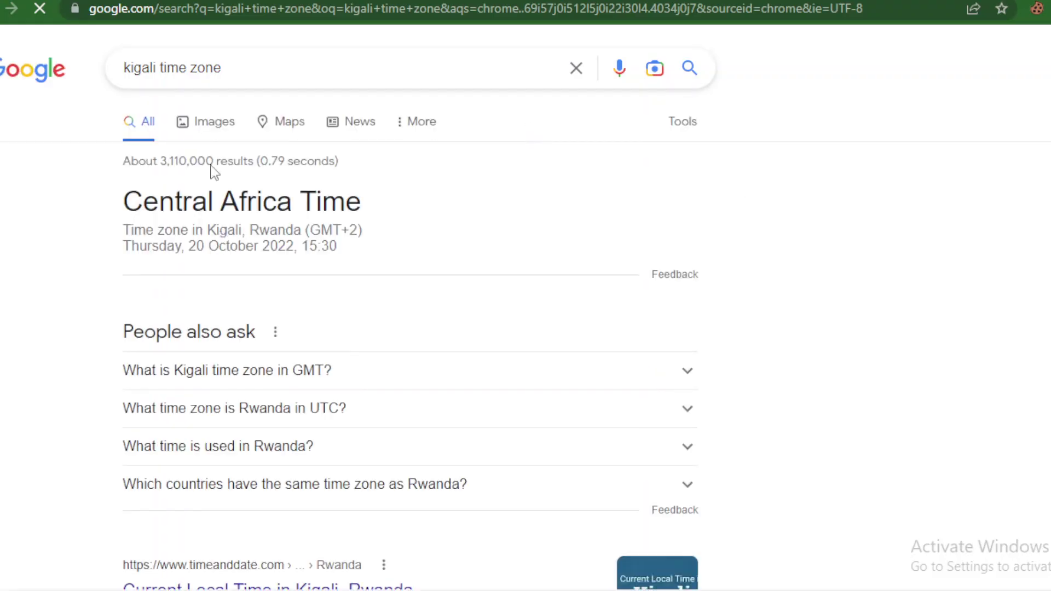
drag(115, 210, 378, 222)
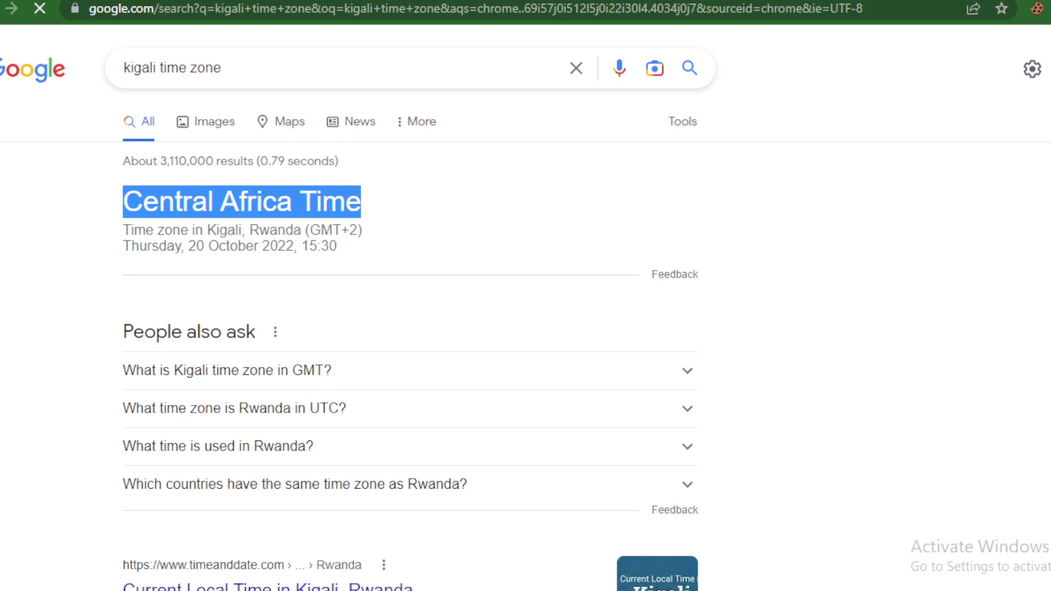
double_click(136, 67)
text(texas)
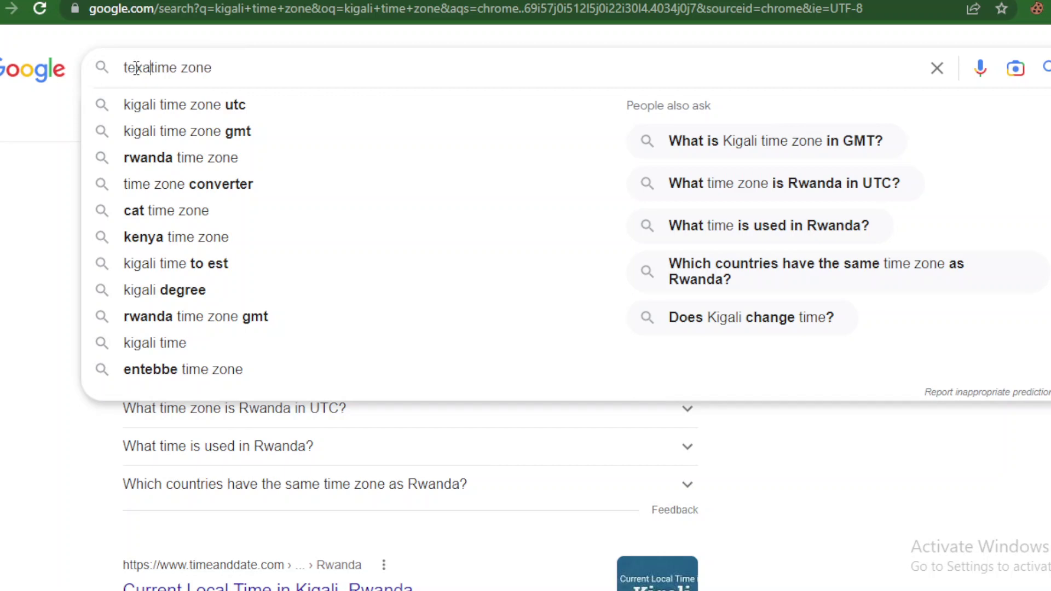
key(Return)
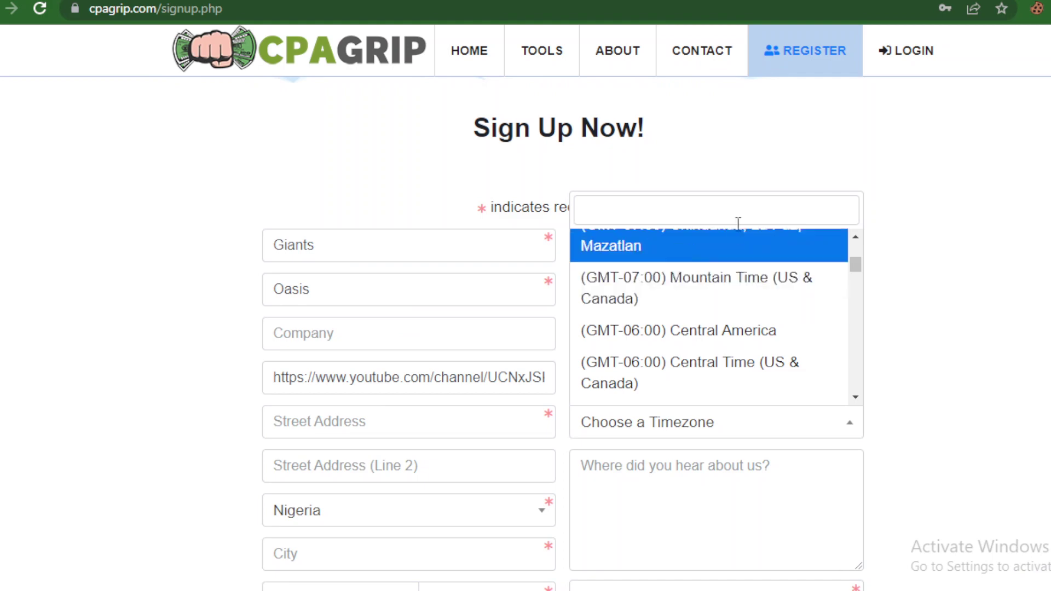
Step: Scroll the timezone list and pick (GMT+01:00) West Central Africa
mouse_move(857, 267)
mouse_down()
mouse_move(863, 288)
mouse_move(857, 278)
mouse_up()
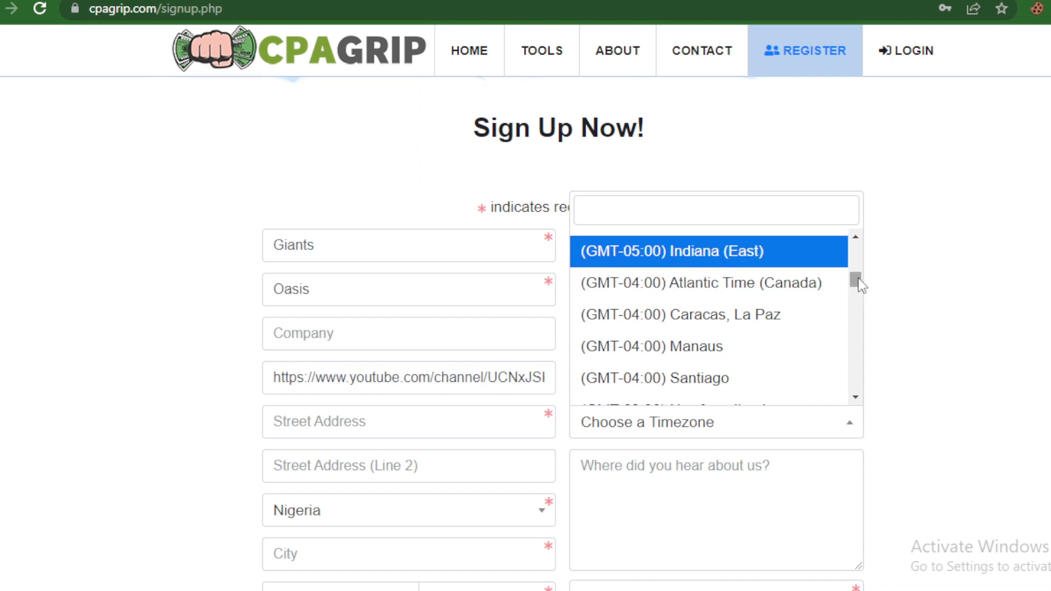
mouse_move(858, 282)
mouse_down()
mouse_move(858, 248)
mouse_move(856, 298)
mouse_up()
drag(855, 300, 857, 308)
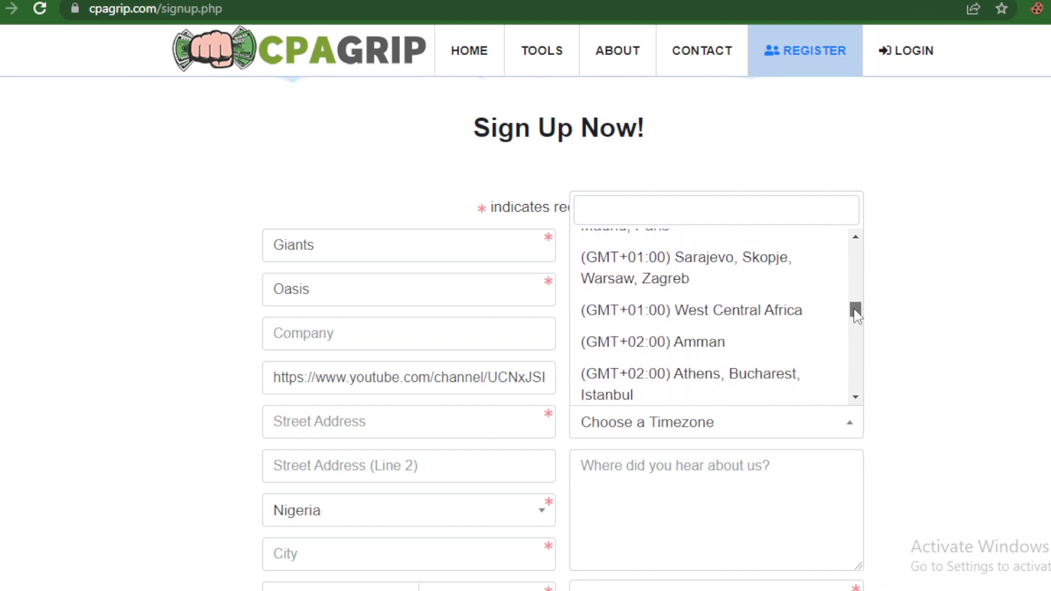
click(727, 321)
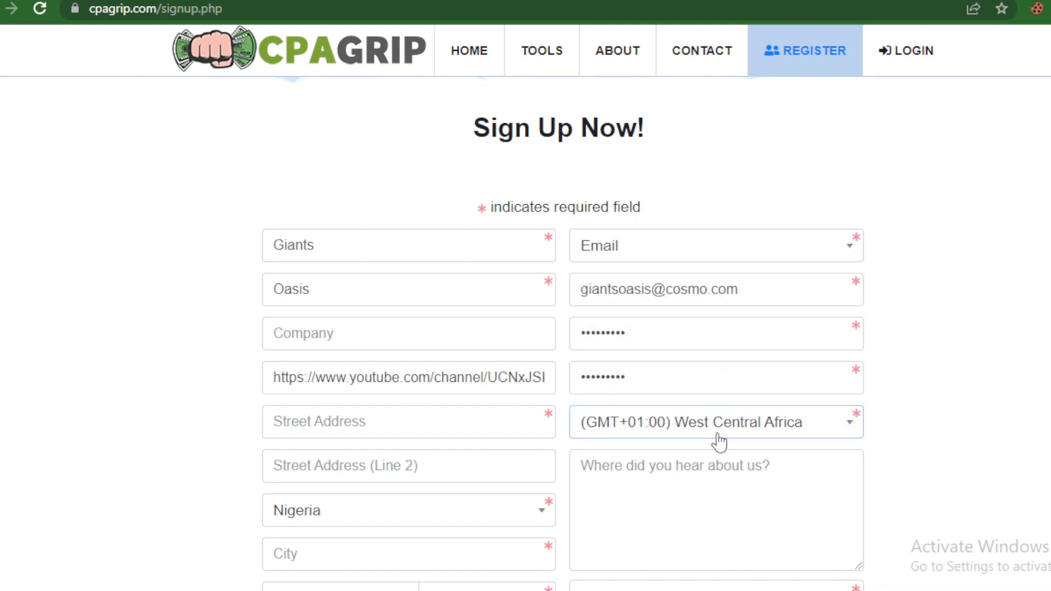
Step: Answer 'Where did you hear about us?' with 'In a CPA Marketing Course', fixing the Merketing typo
scroll(706, 299, down, 3)
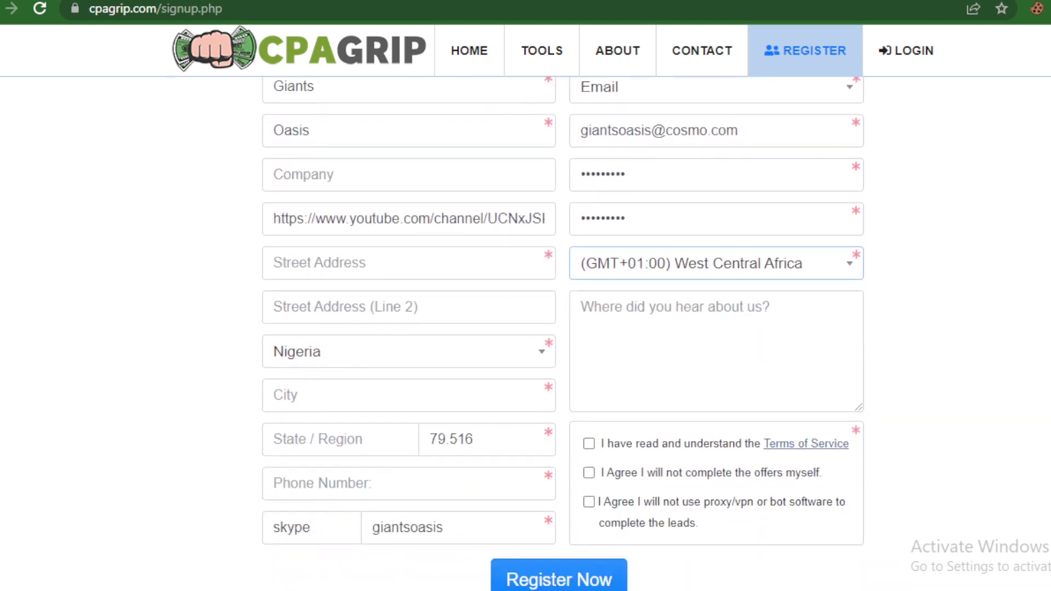
click(666, 317)
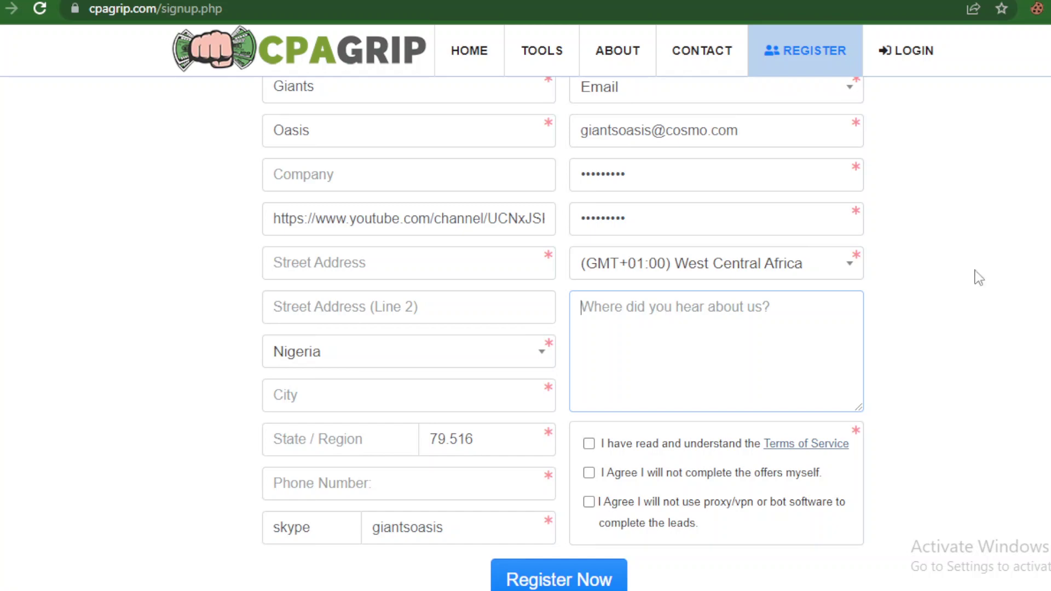
text(I)
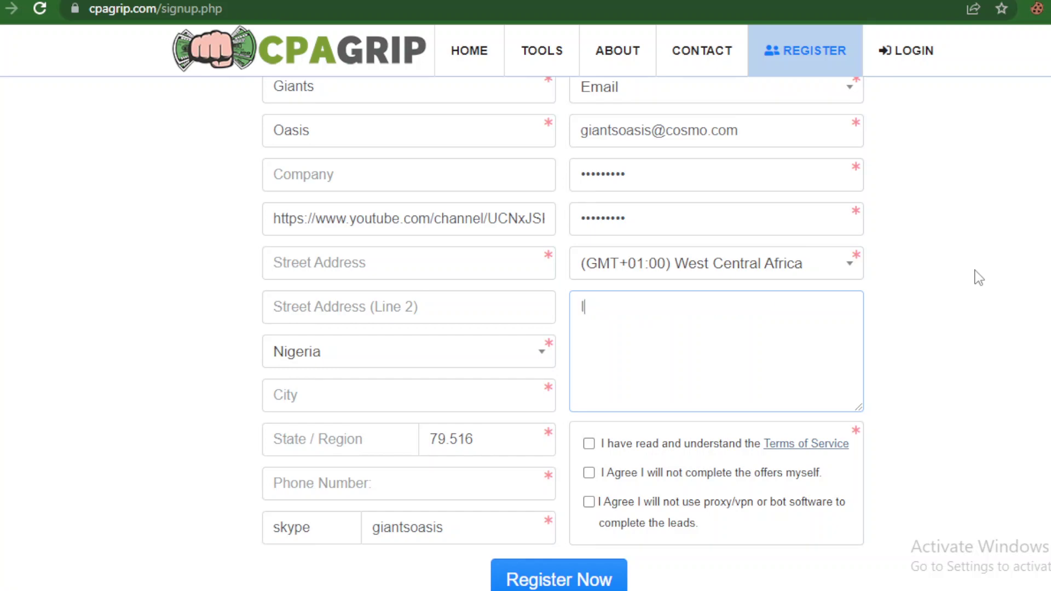
text(n a CPA Mer)
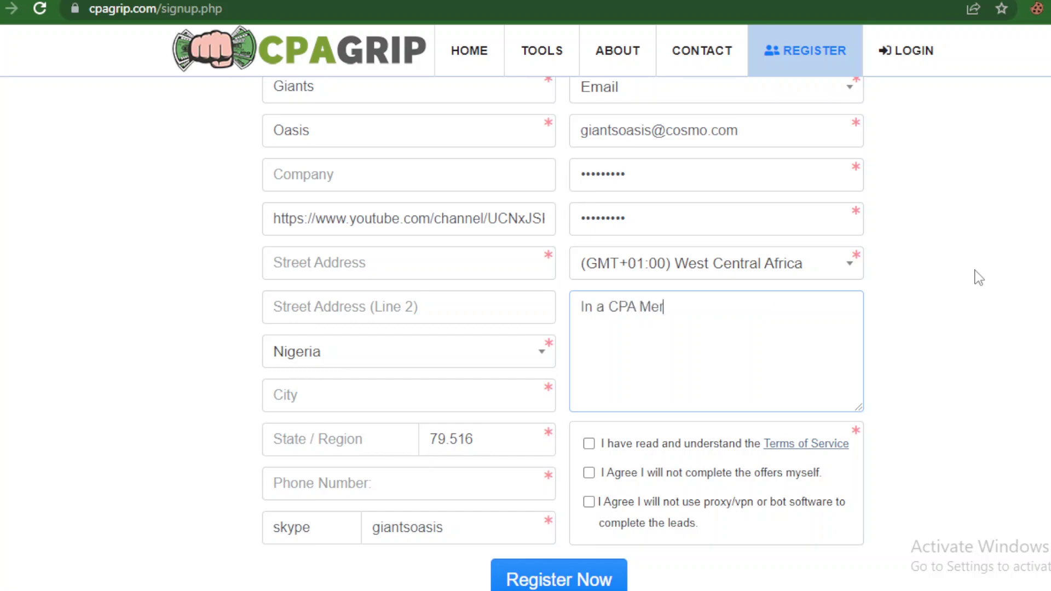
text(keting Course)
click(658, 307)
key(BackSpace)
text(a)
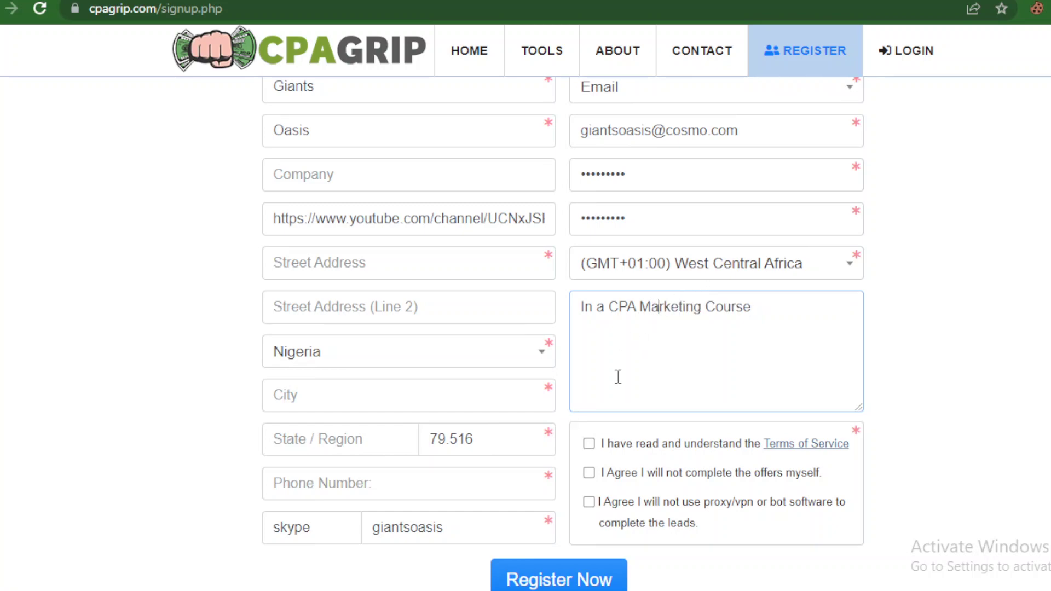
Step: Tick all three agreements: Terms of Service, no self-completed offers, no proxy/VPN/bots
click(592, 444)
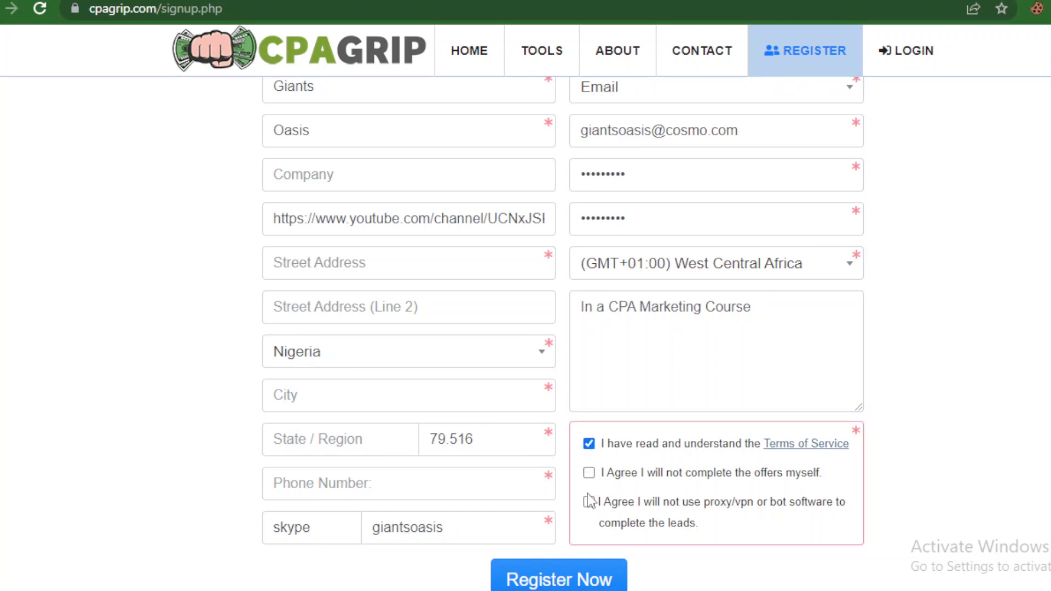
click(589, 475)
click(590, 503)
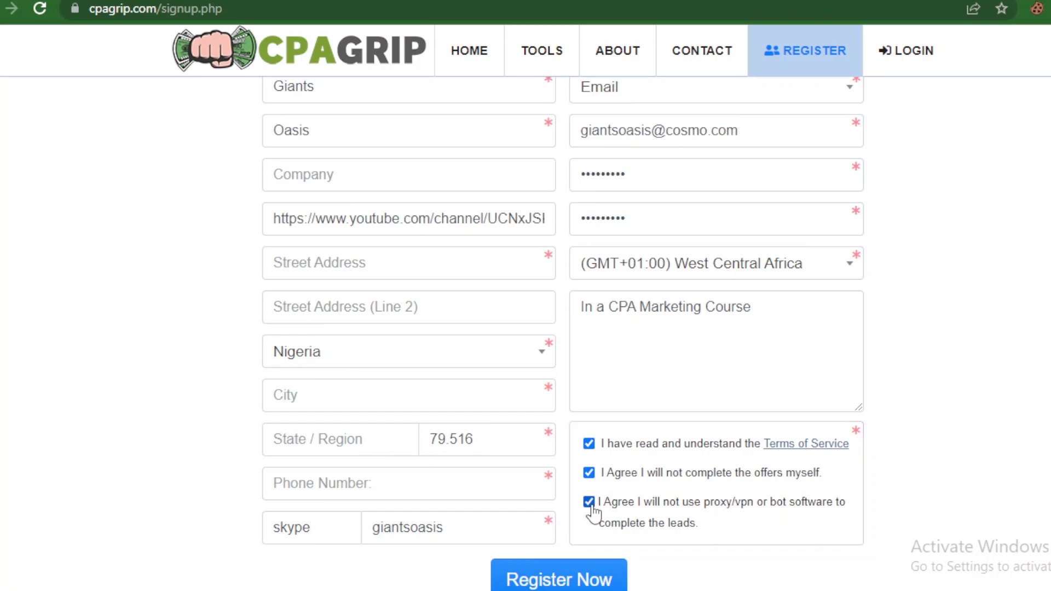
Step: Open the Terms of Service link in a new tab and switch to it
right_click(826, 450)
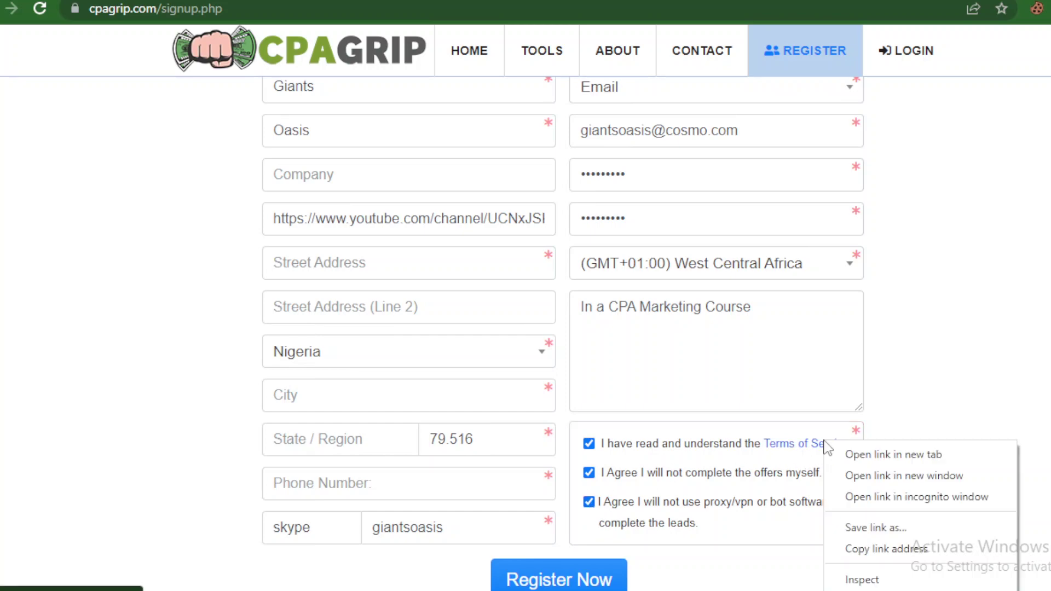
click(862, 461)
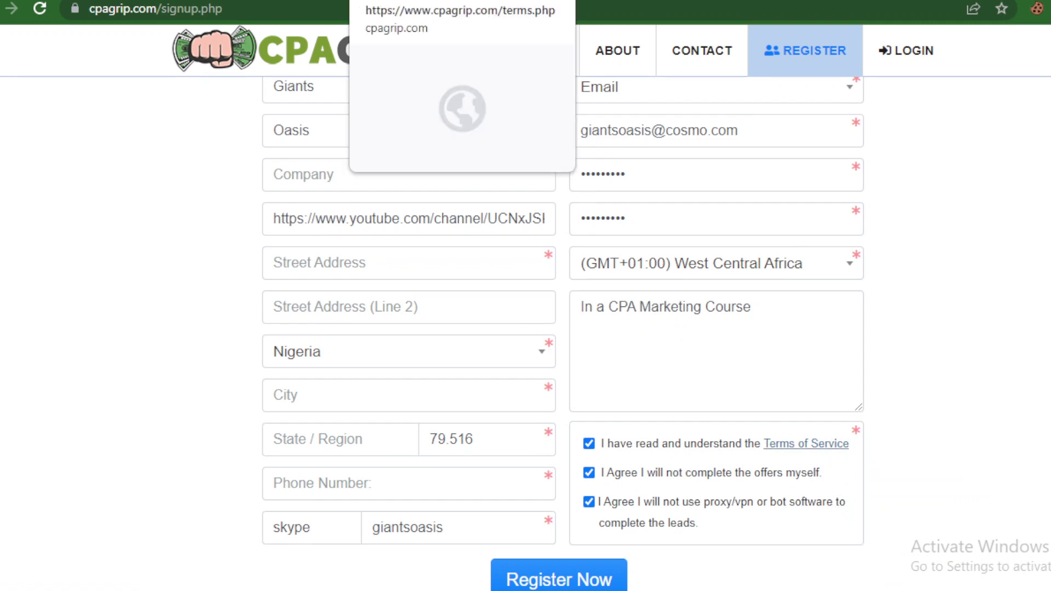
click(438, 1)
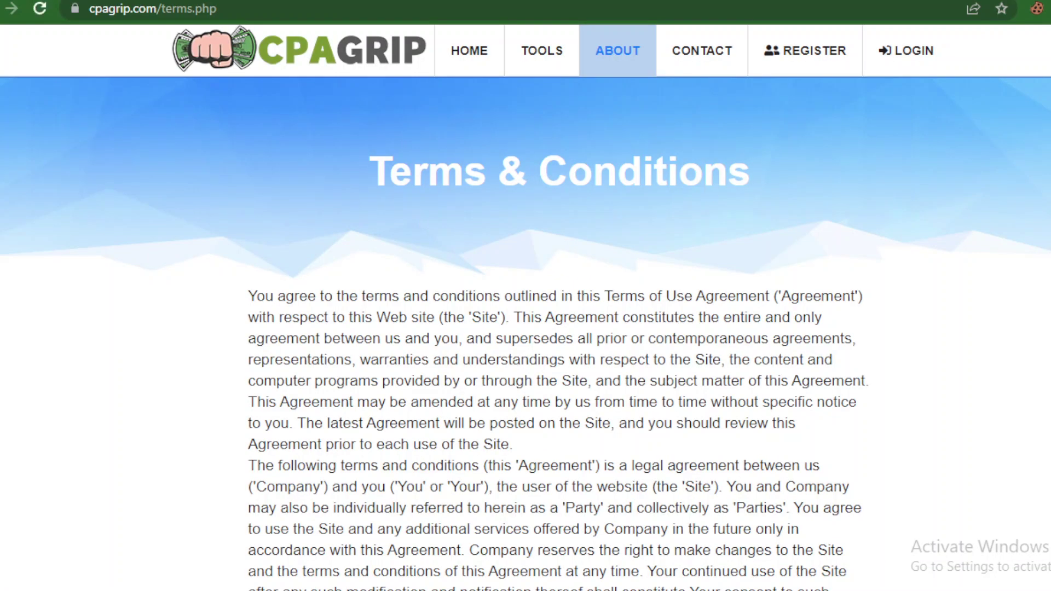
Step: Scroll through the terms.php Terms & Conditions, then go back to the sign-up form
scroll(526, 333, down, 10)
scroll(525, 333, up, 10)
scroll(526, 333, down, 15)
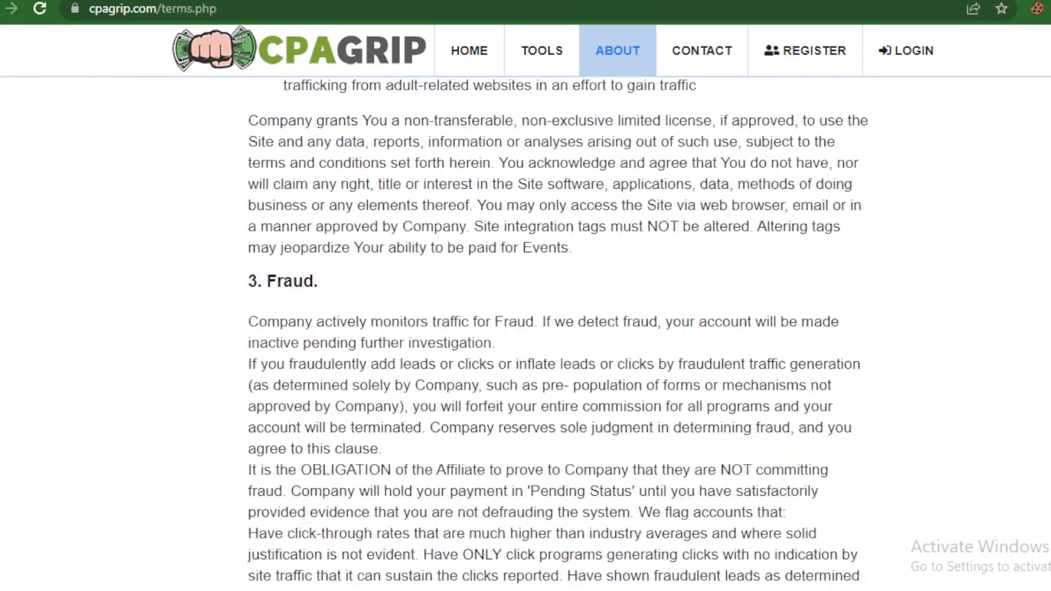
scroll(526, 334, down, 20)
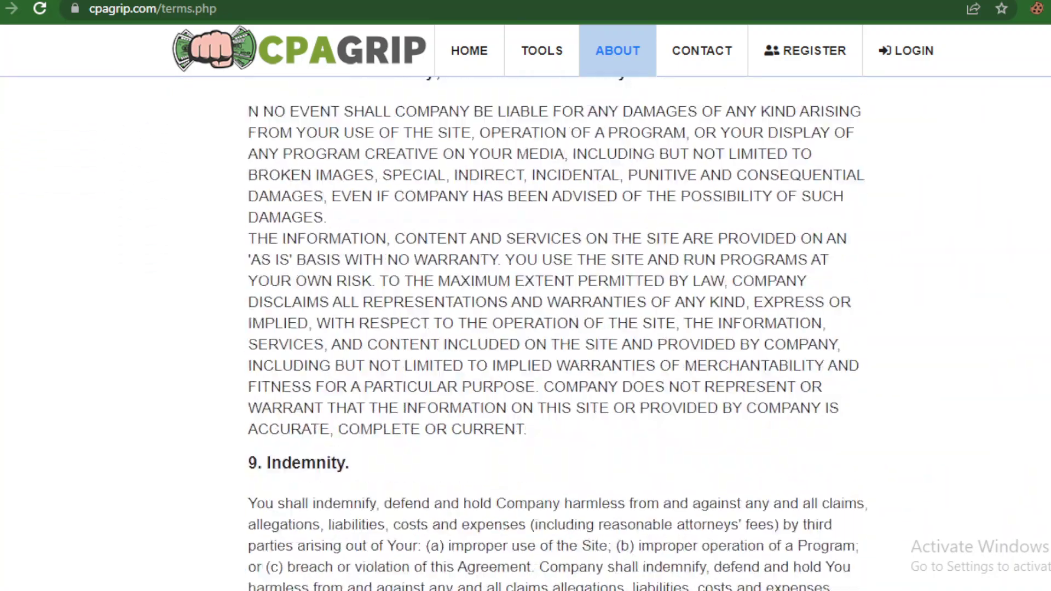
scroll(525, 334, down, 20)
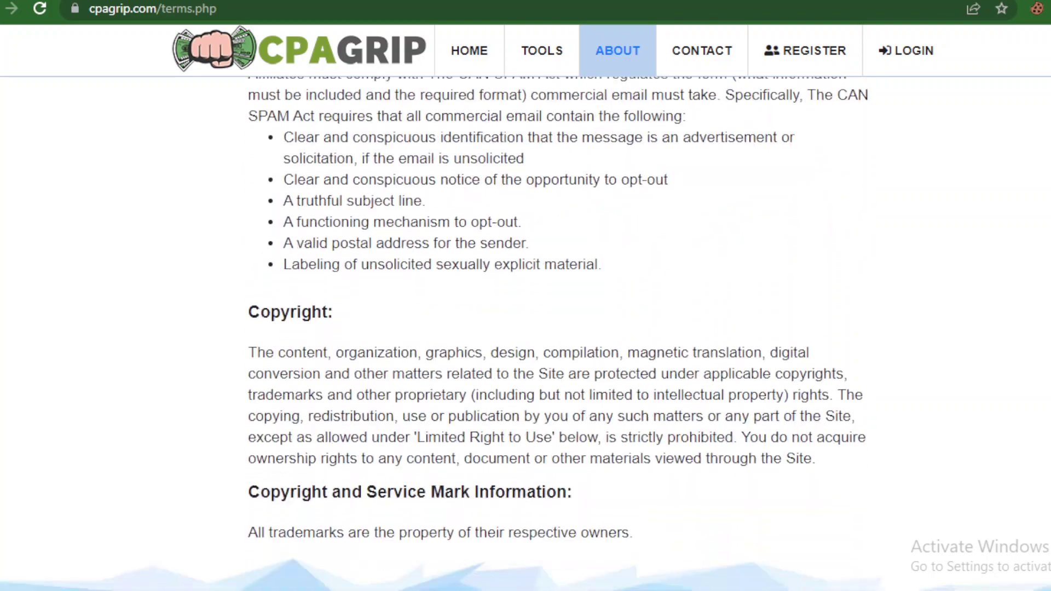
scroll(526, 333, down, 2)
scroll(526, 333, up, 20)
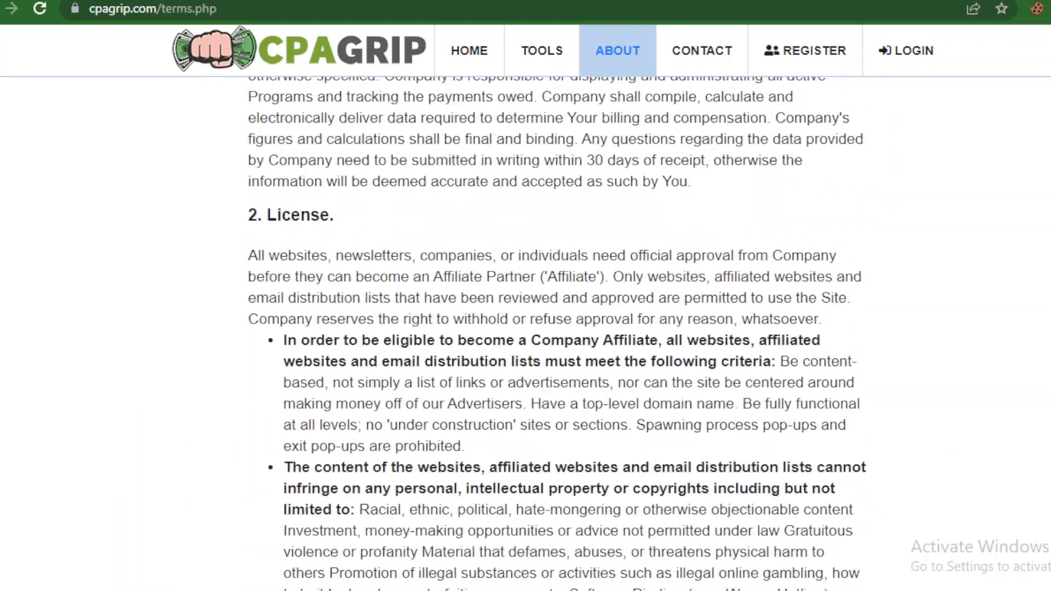
scroll(526, 333, up, 15)
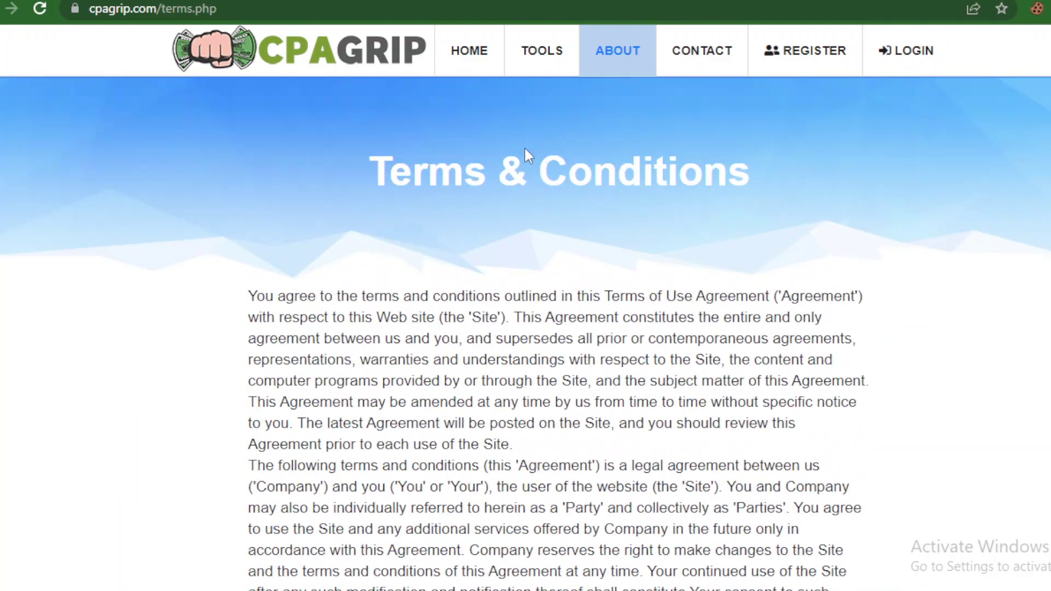
key(alt+Left)
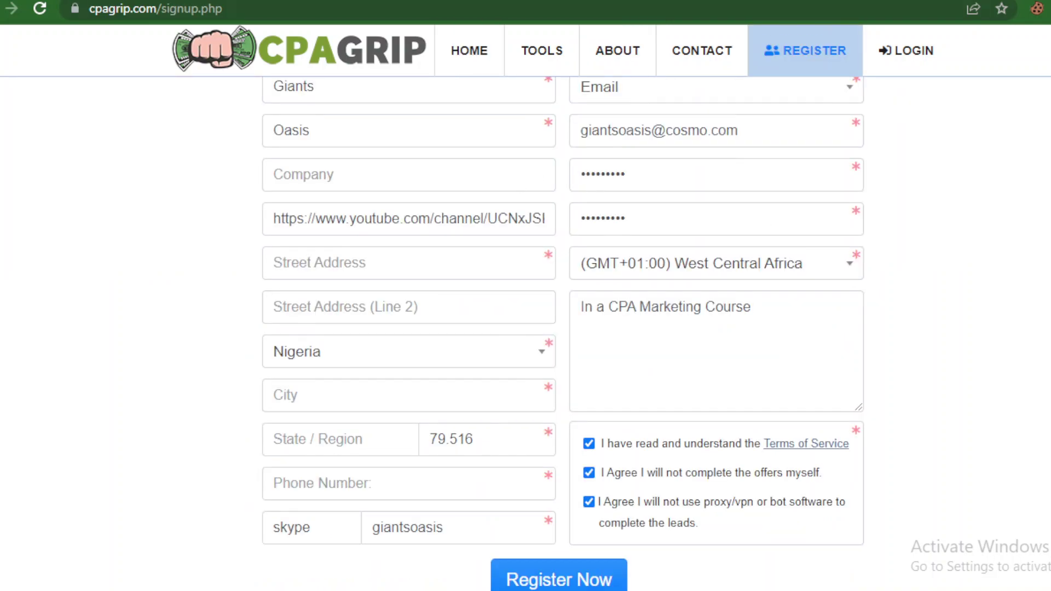
Step: Scroll up and down the sign-up form to review every filled-in field
scroll(526, 333, up, 5)
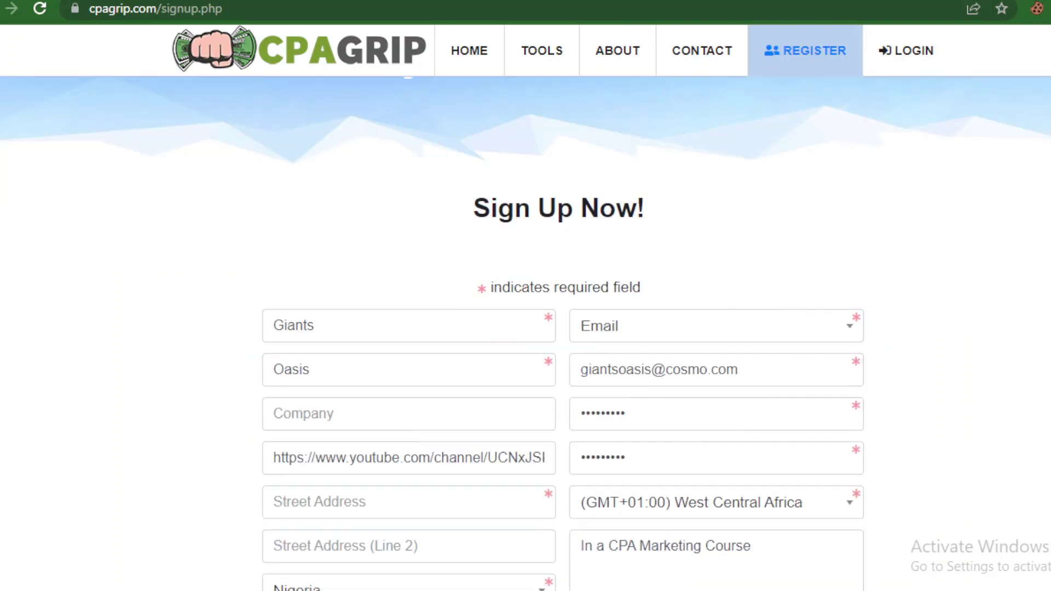
scroll(525, 334, down, 2)
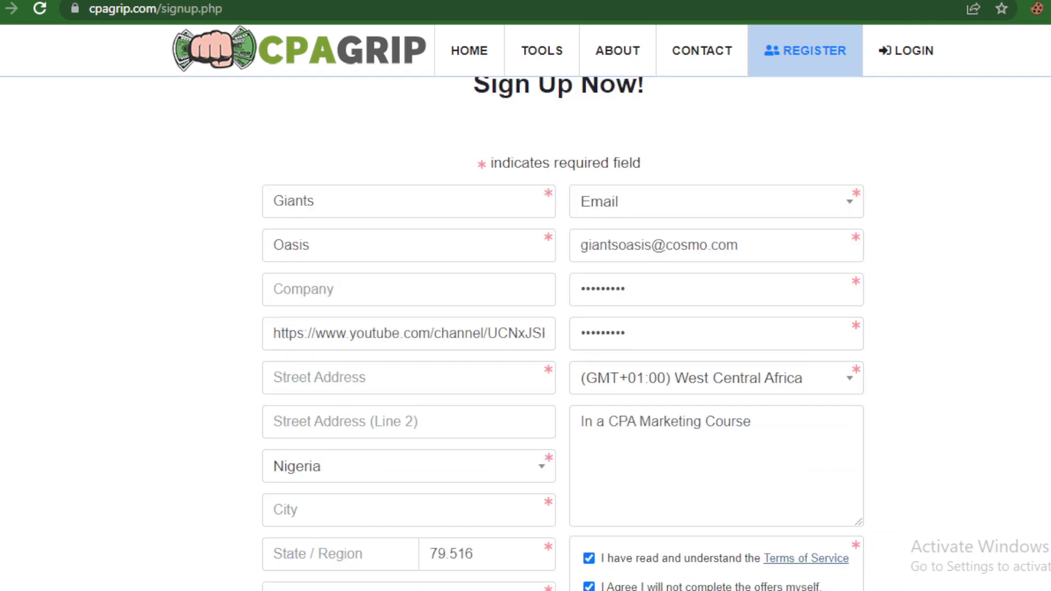
scroll(562, 334, down, 1)
scroll(562, 334, down, 3)
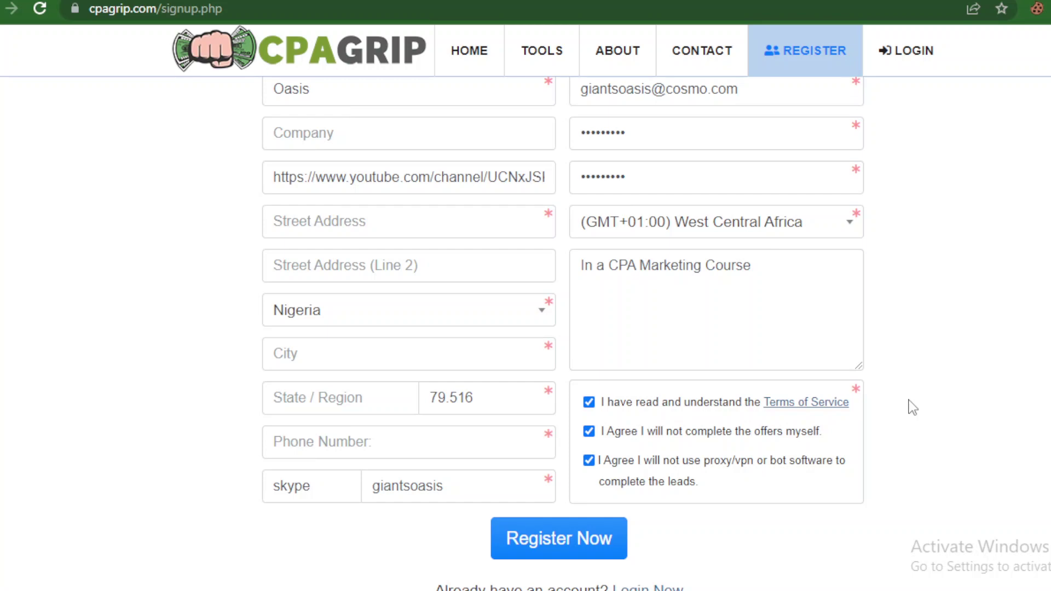
scroll(991, 356, up, 1)
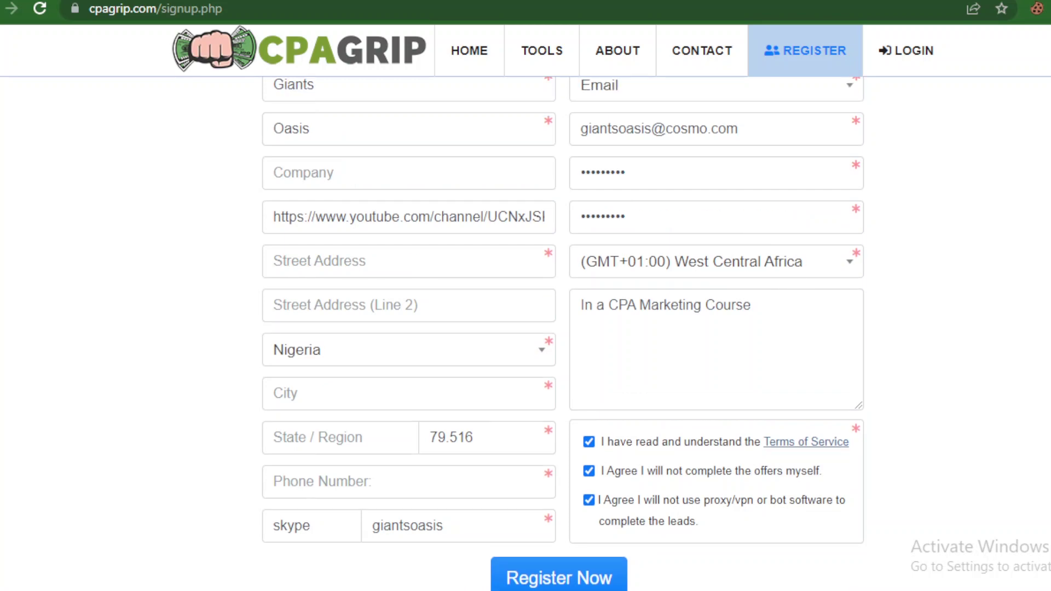
scroll(562, 339, up, 2)
scroll(562, 339, down, 4)
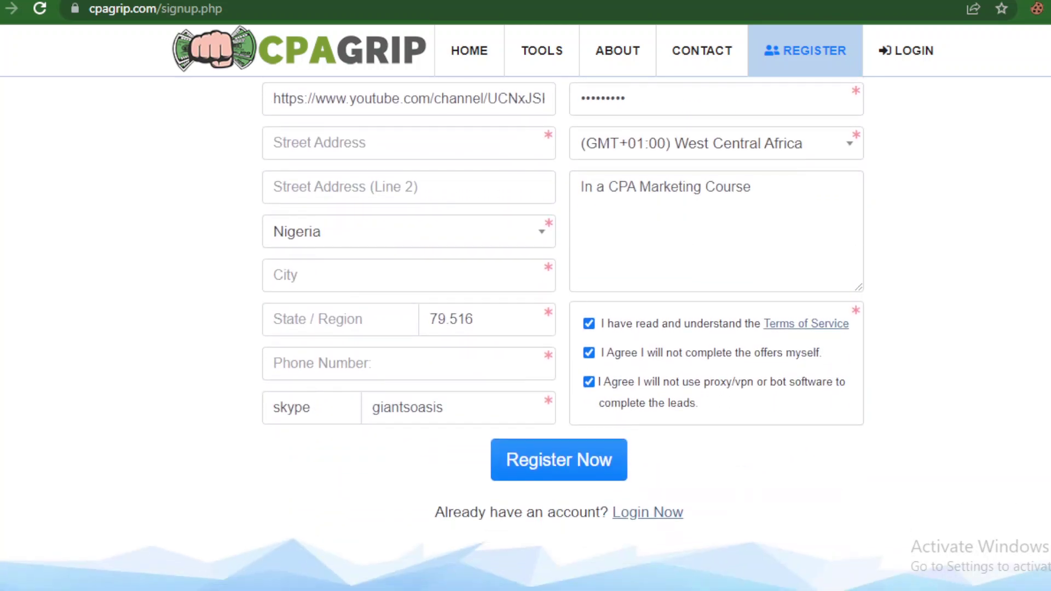
scroll(562, 340, up, 3)
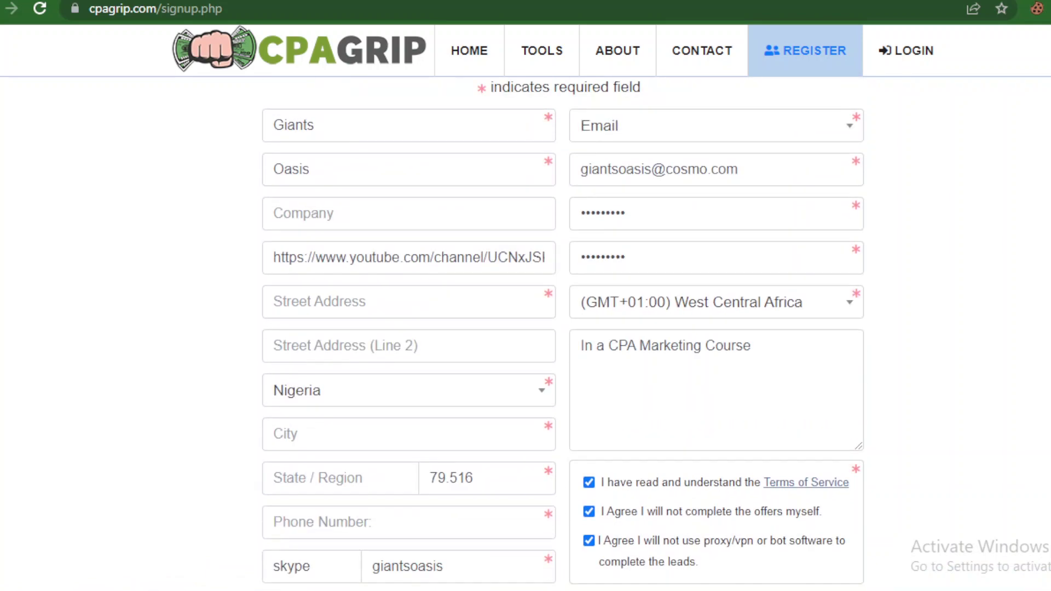
scroll(562, 339, down, 3)
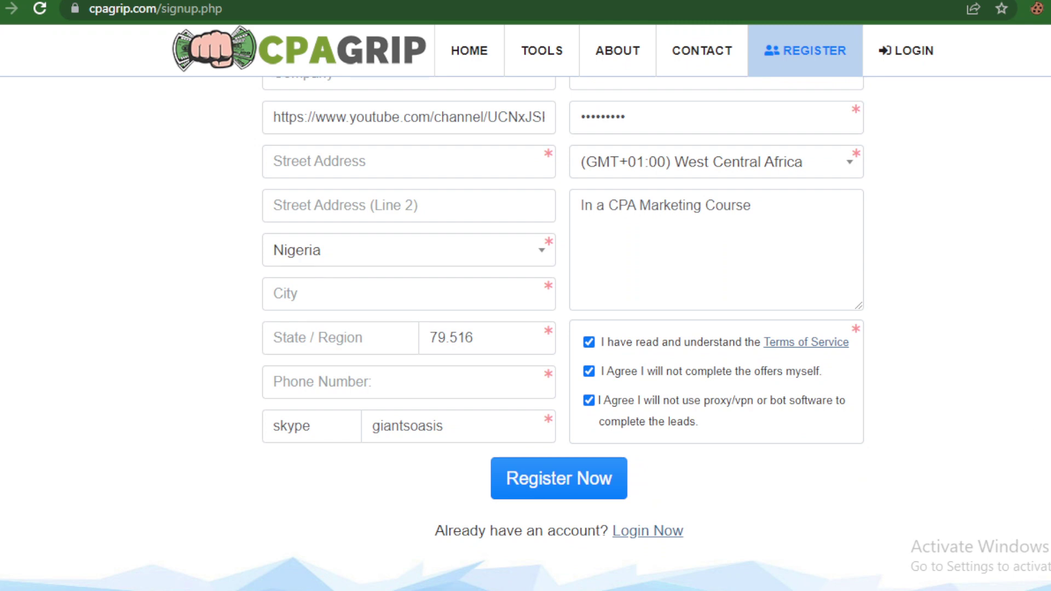
scroll(562, 339, up, 4)
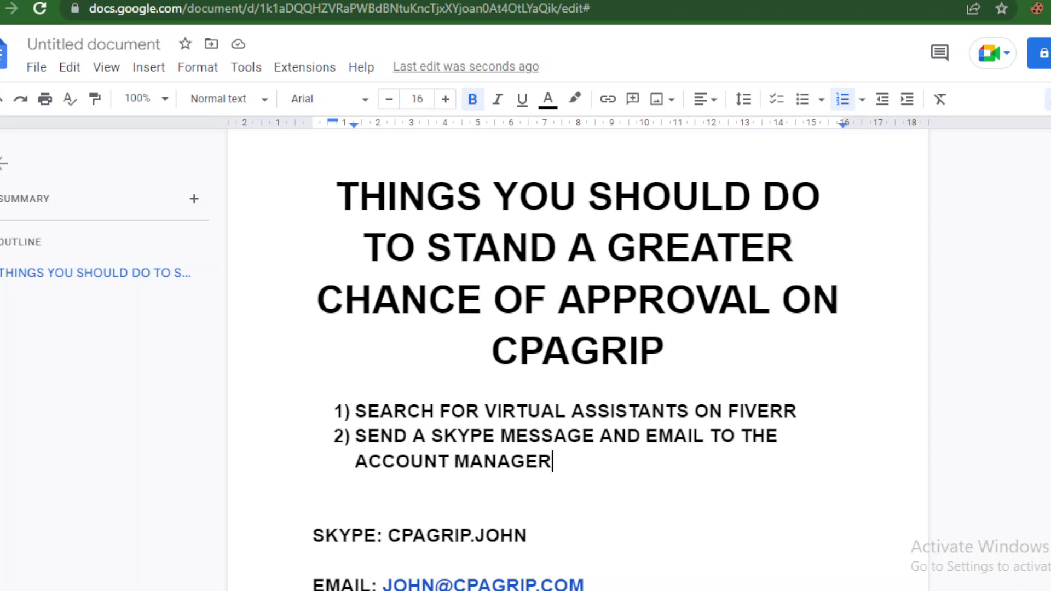
Step: Leave the approval tips document and return to the CPAGrip sign-up tab
key(ctrl+Tab)
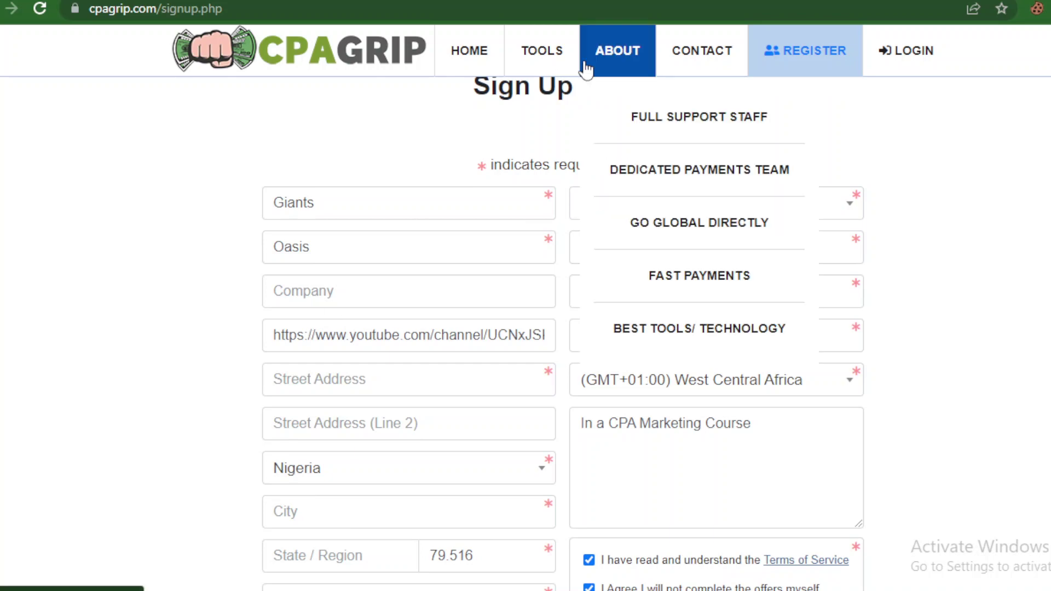
Step: In the YouTube tab, replace the old giants oasis query with ANDREW and search
key(ctrl+Tab)
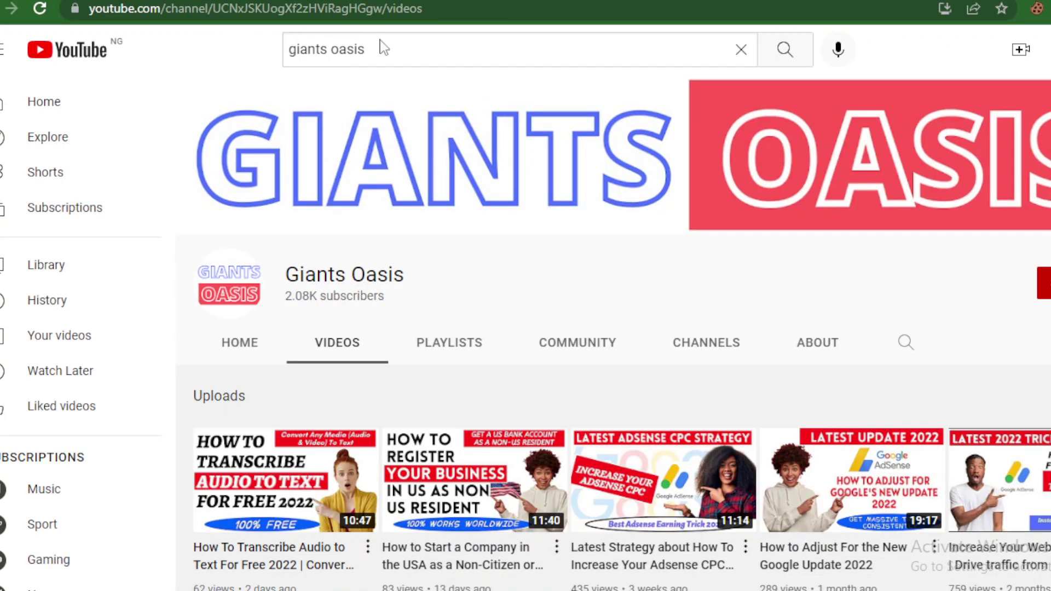
click(401, 44)
drag(402, 45, 257, 52)
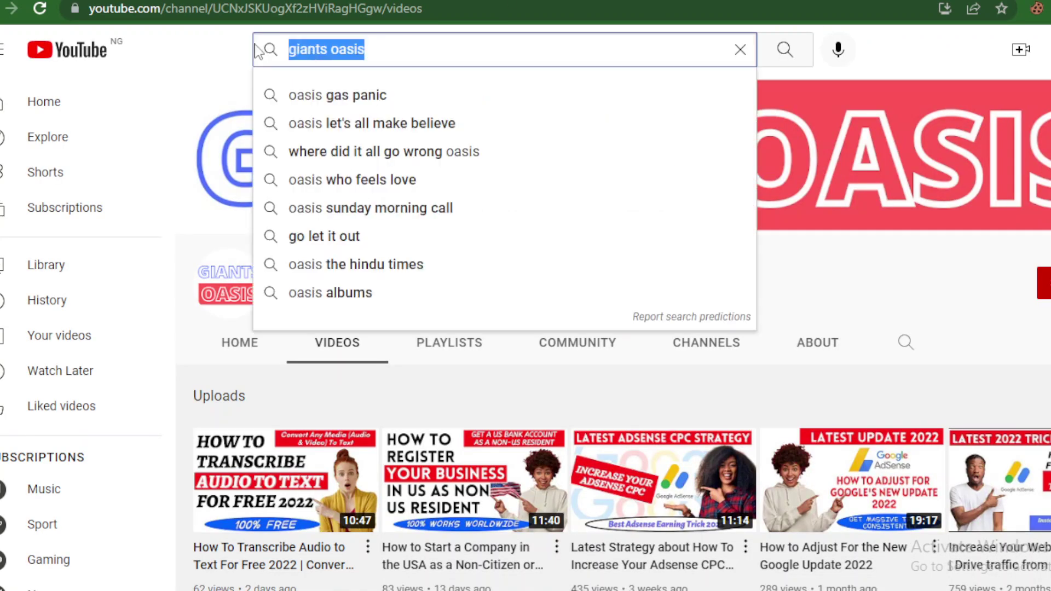
key(BackSpace)
text(AD)
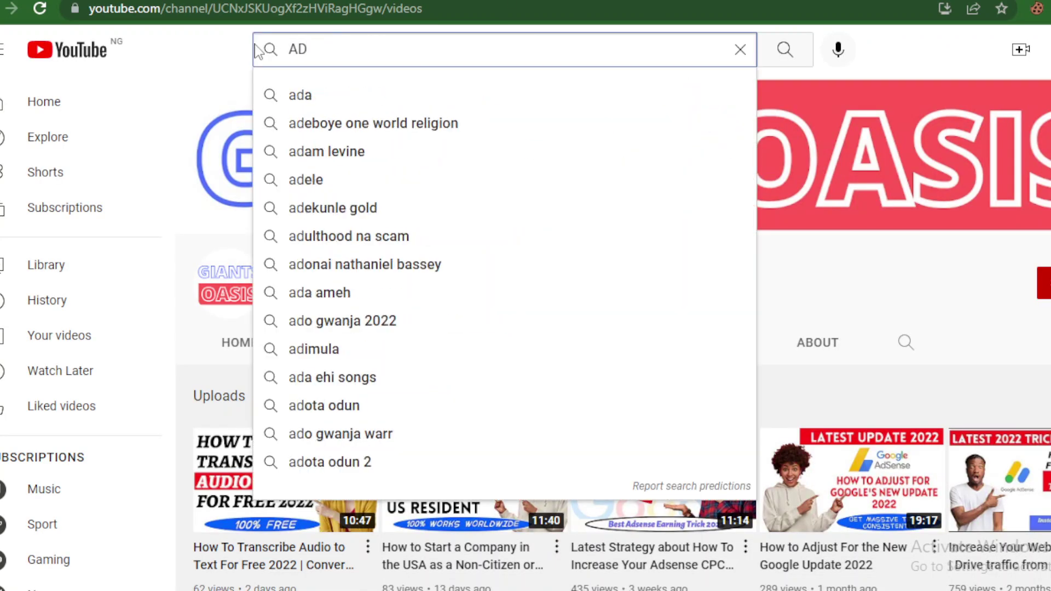
key(BackSpace)
text(NDREW)
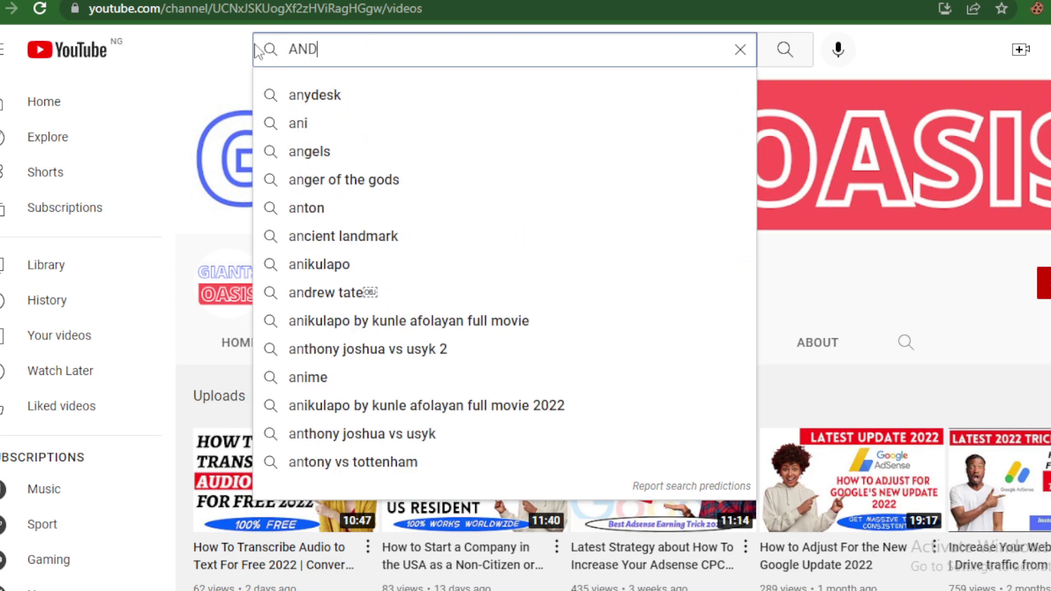
key(Return)
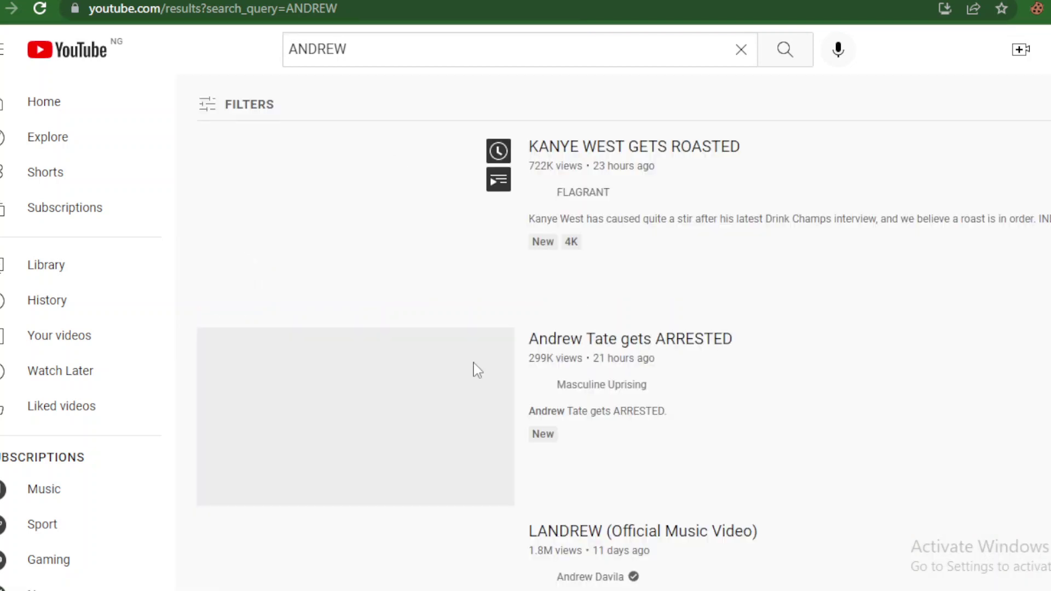
Step: Filter the results to channels and copy the top channel's link address
click(242, 117)
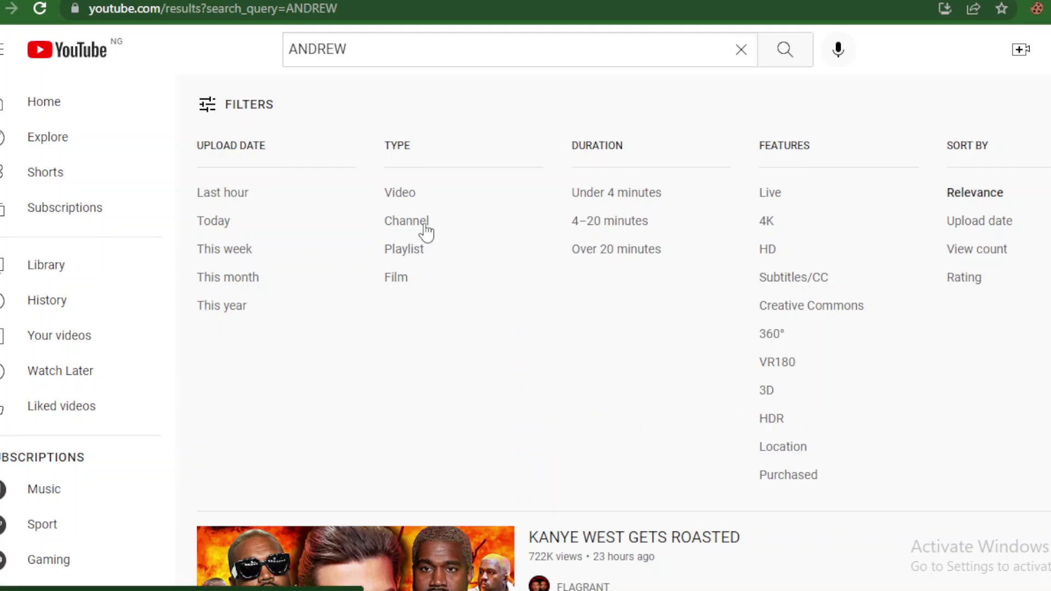
click(426, 233)
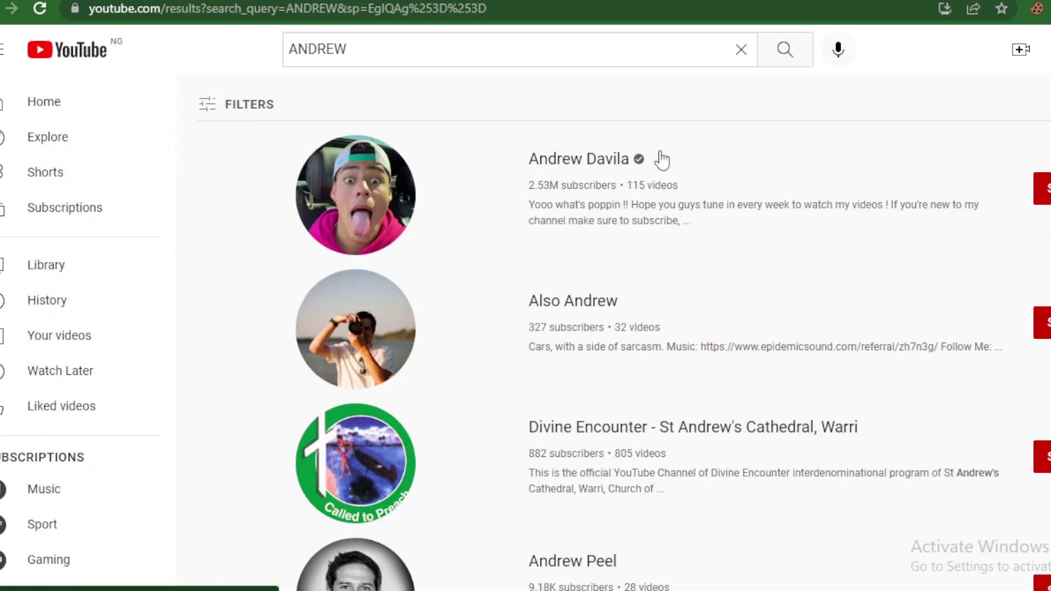
right_click(575, 158)
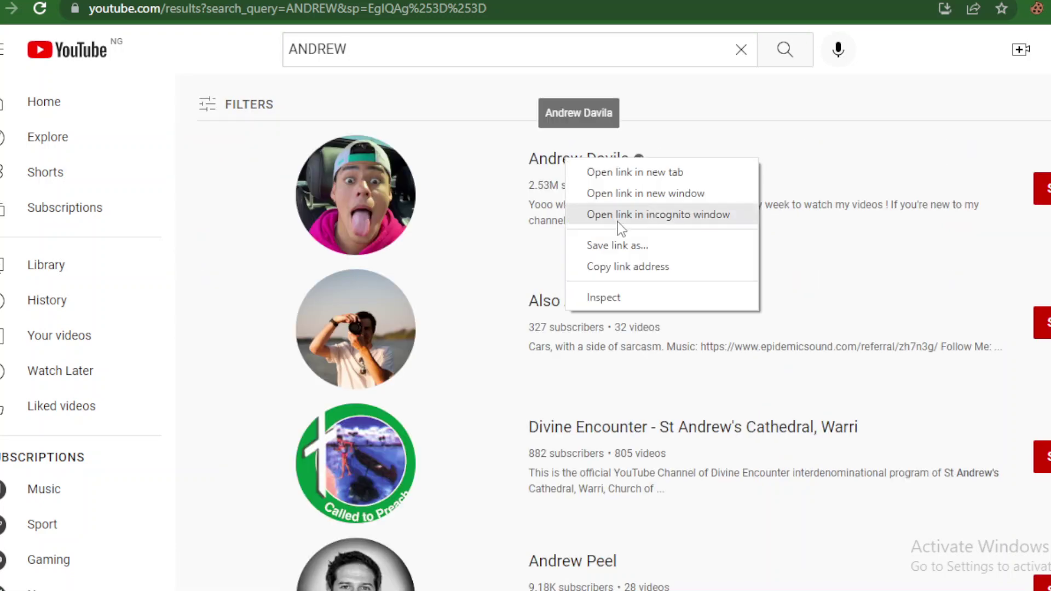
click(640, 266)
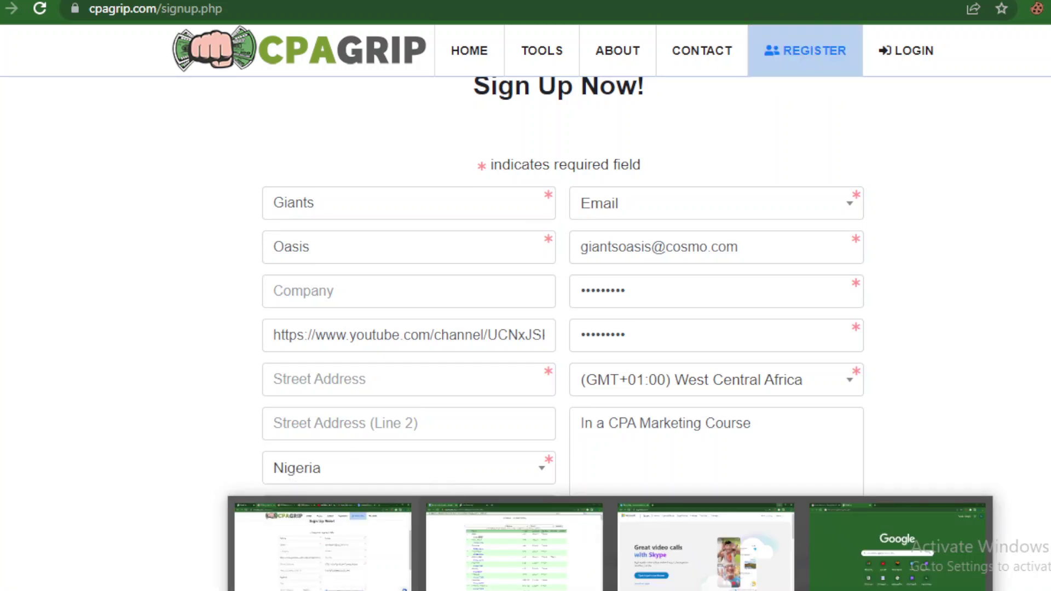
Step: Look over the approval tips document, then load FIVERR.COM in a new browser tab
key(alt+Tab)
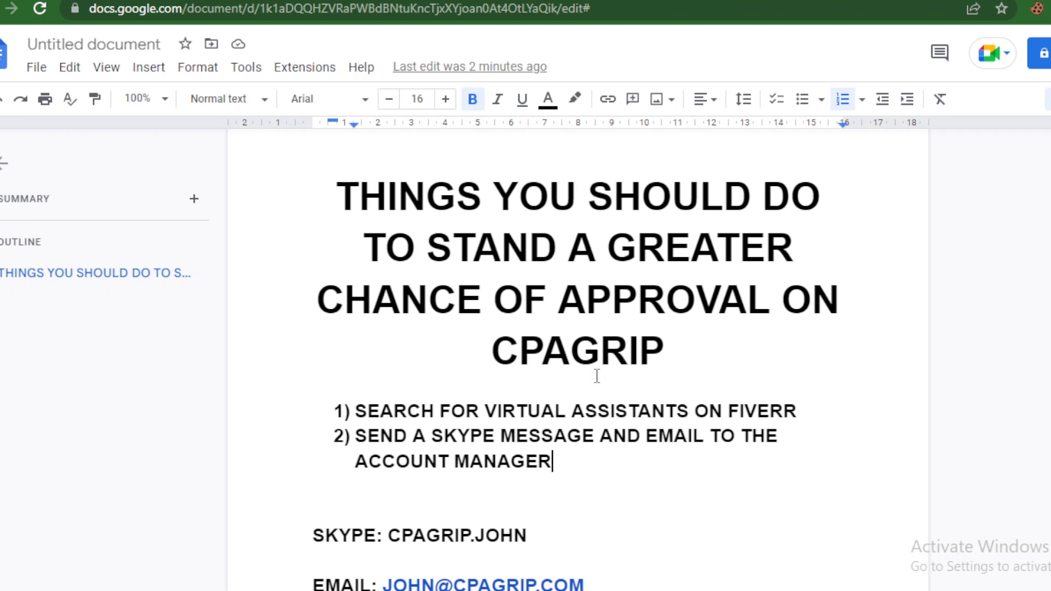
key(ctrl+t)
text(FIV)
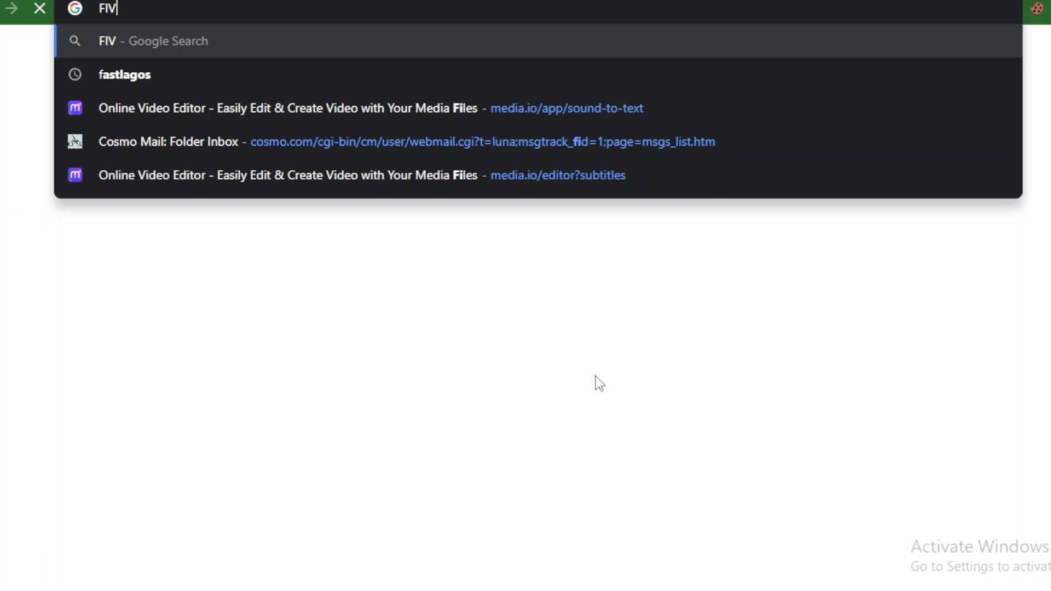
text(ERR.COM)
key(Return)
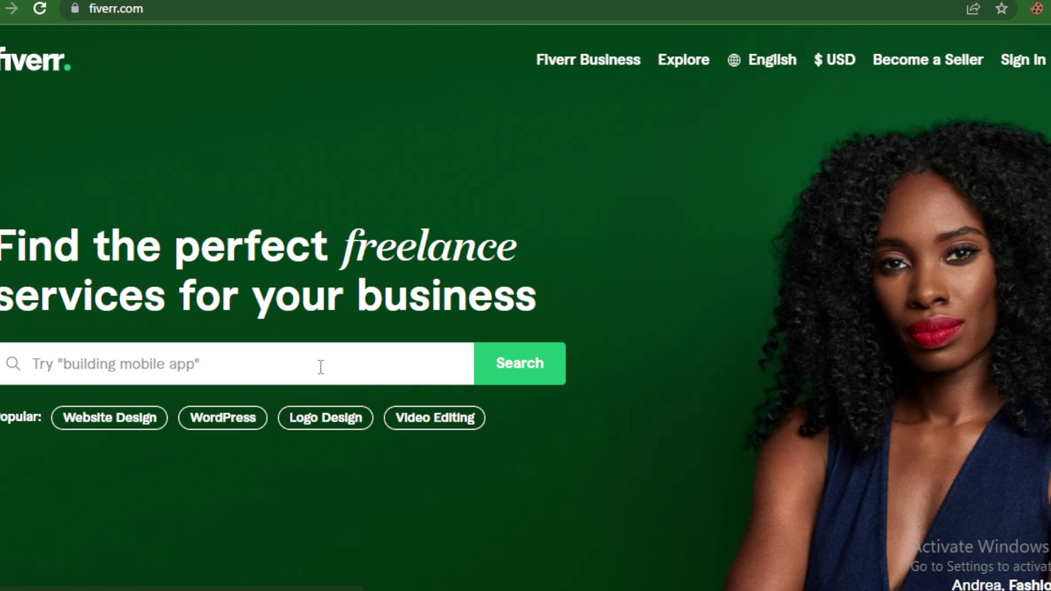
Step: Search Fiverr for "virtual assistant" gigs by typing VIRTU and accepting the suggestion
click(234, 372)
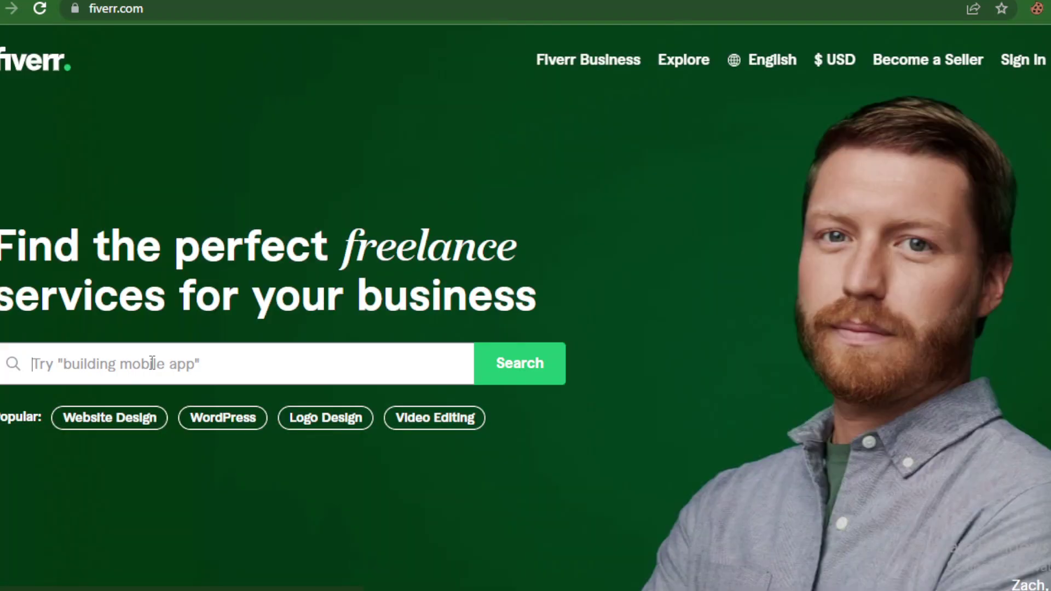
text(Vi)
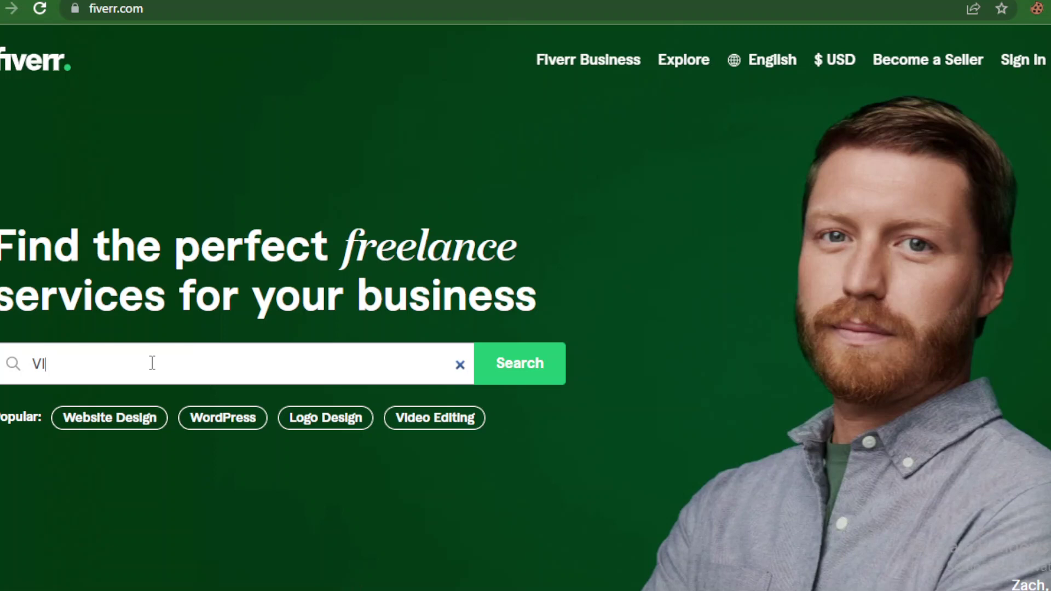
text(RTU)
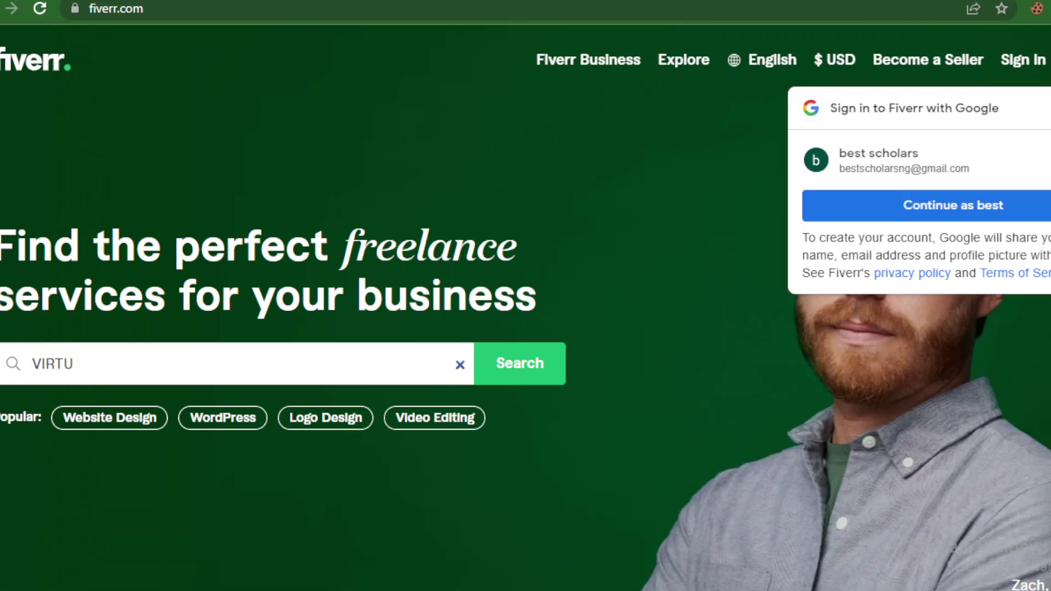
key(Return)
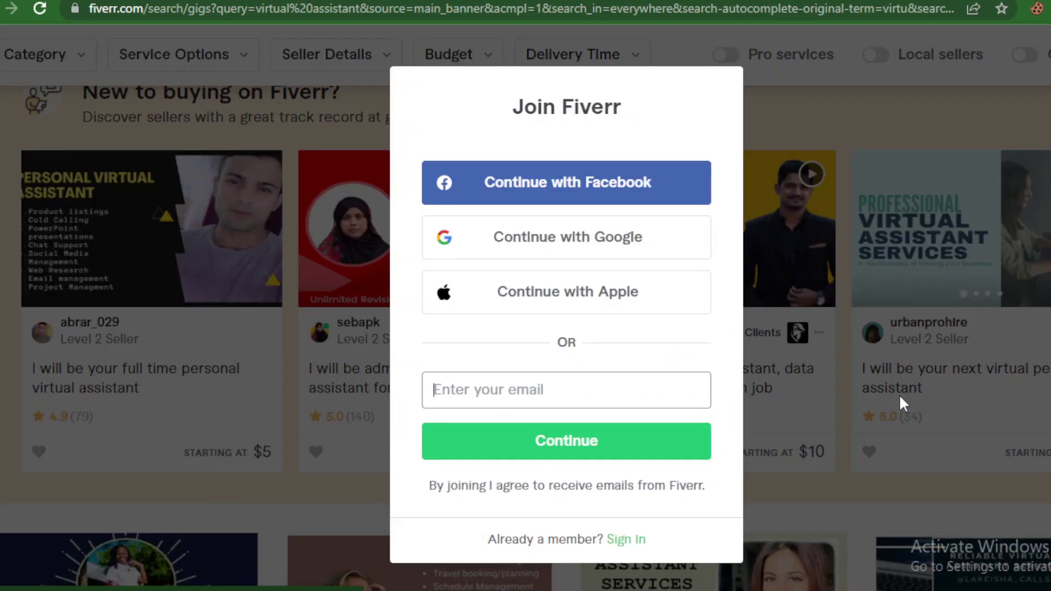
Step: Close the Join Fiverr prompt and browse the 36,069 virtual assistant gigs, starting from $5
click(842, 225)
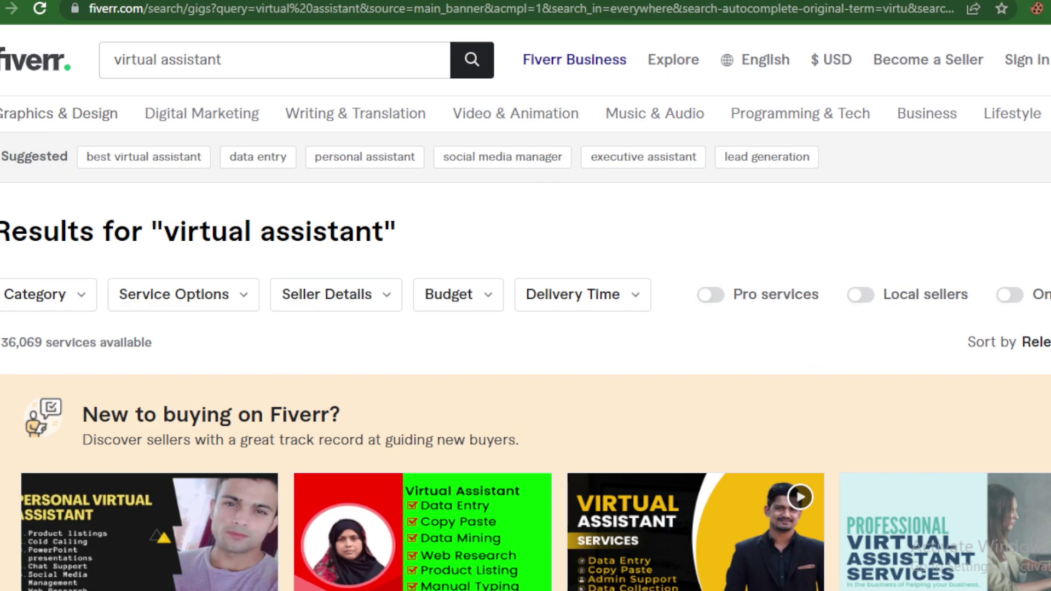
scroll(526, 306, down, 10)
scroll(526, 306, down, 6)
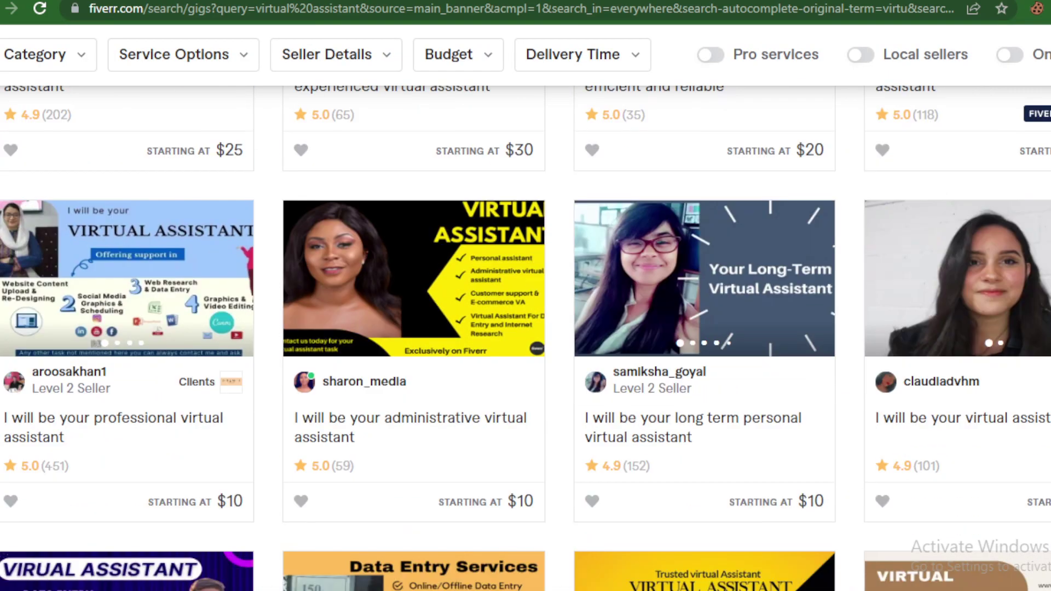
scroll(526, 307, up, 2)
scroll(526, 329, up, 8)
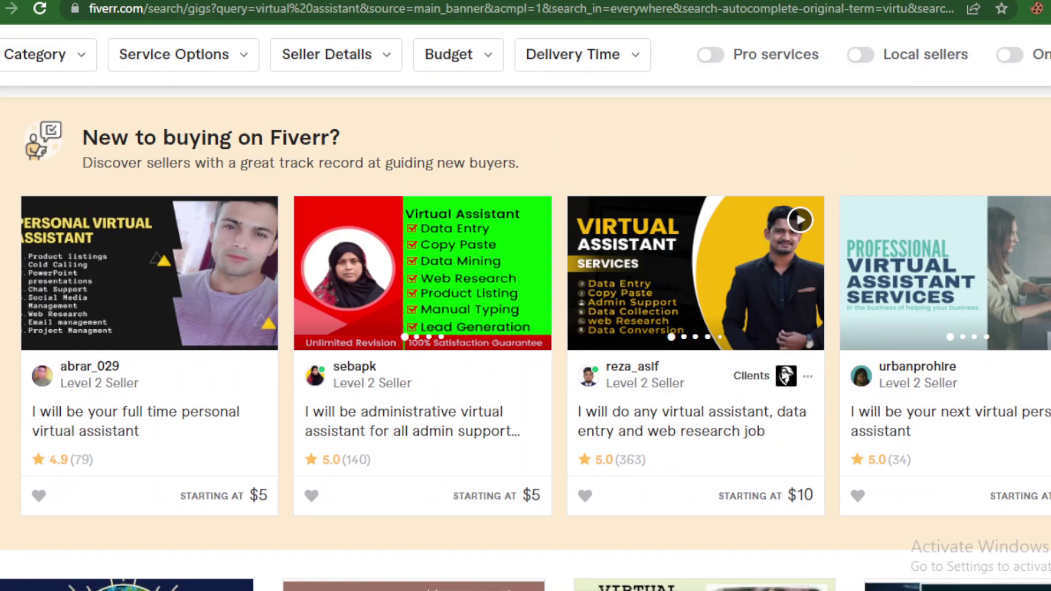
scroll(526, 307, up, 2)
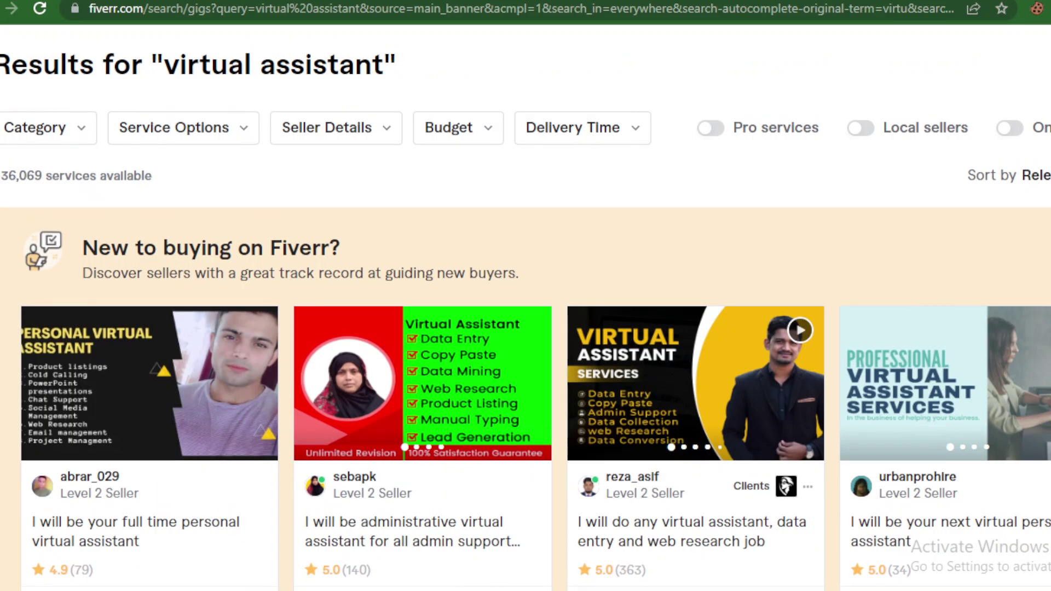
scroll(525, 329, down, 1)
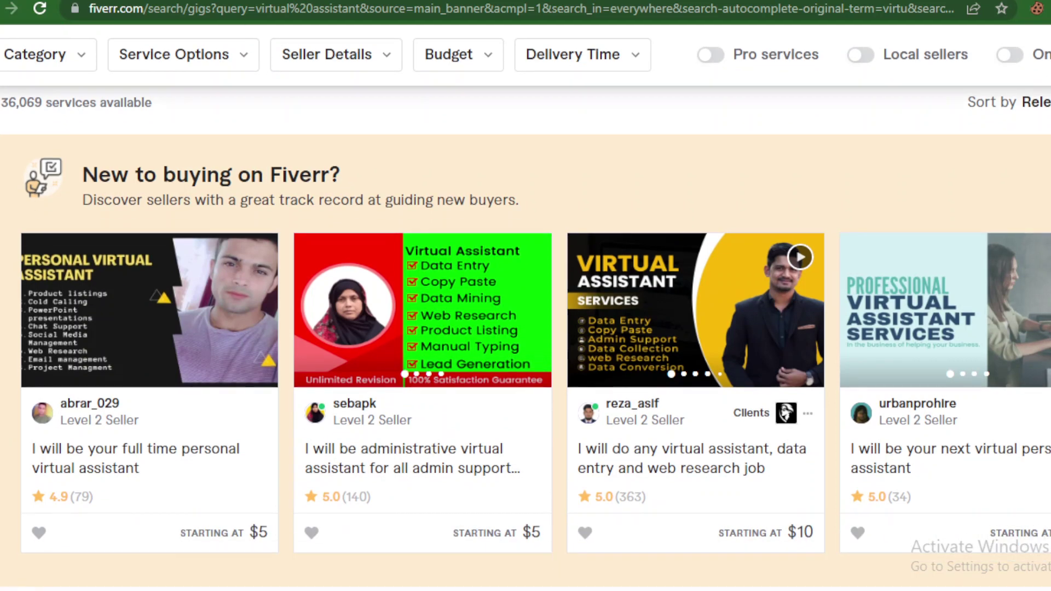
scroll(526, 315, up, 1)
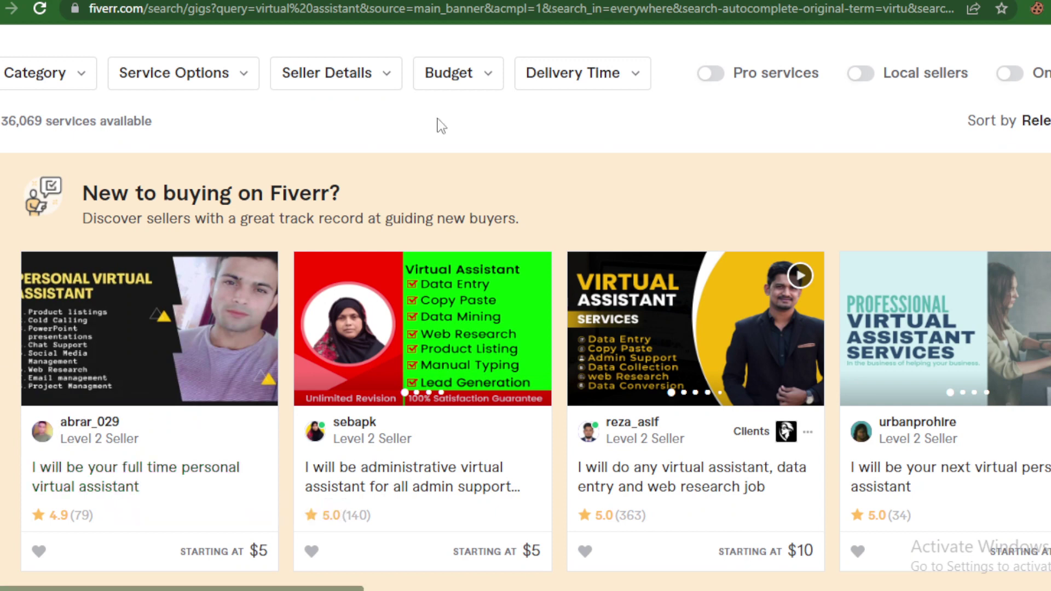
Step: Apply the Seller Details filter for sellers living in the United States, leaving 1,488 services
click(373, 76)
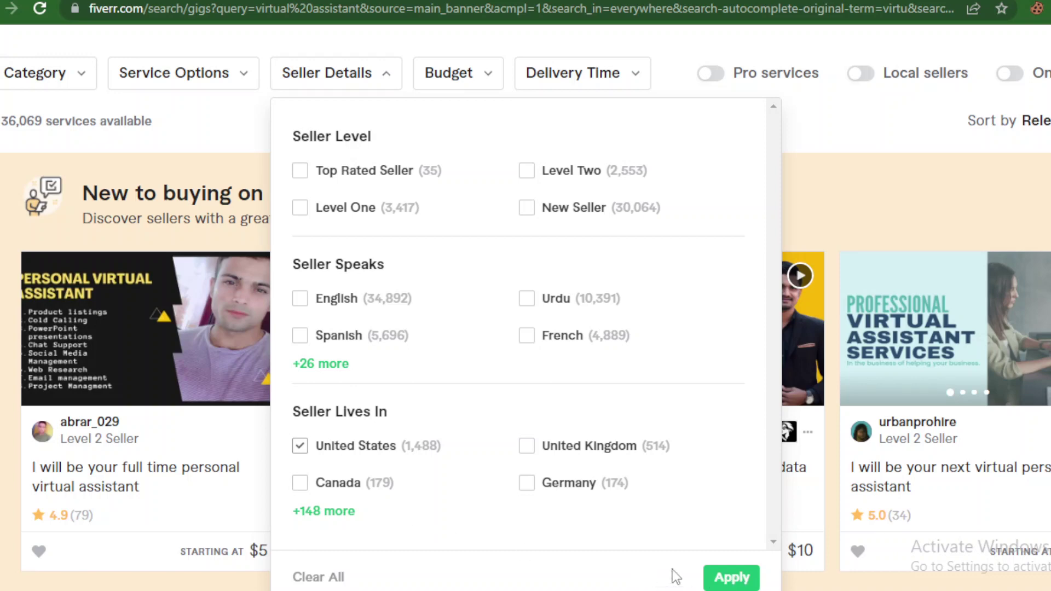
click(745, 586)
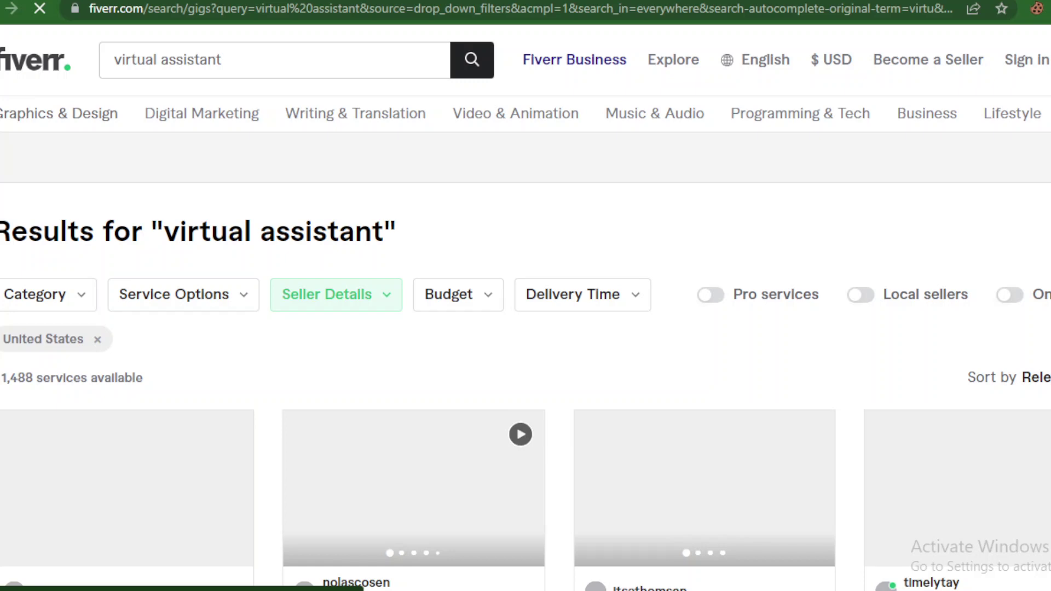
scroll(525, 307, down, 1)
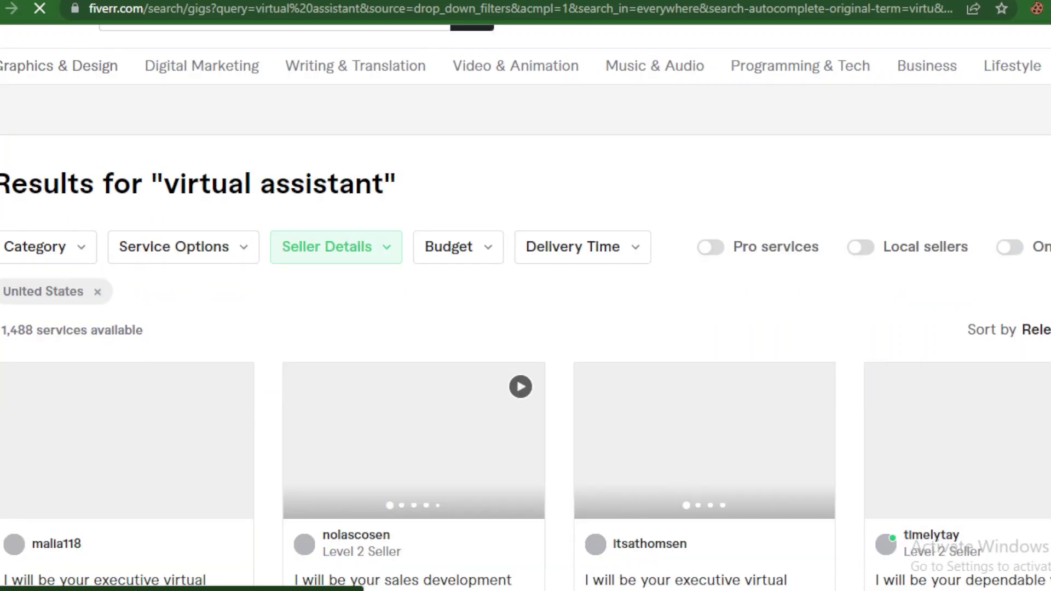
scroll(526, 307, down, 3)
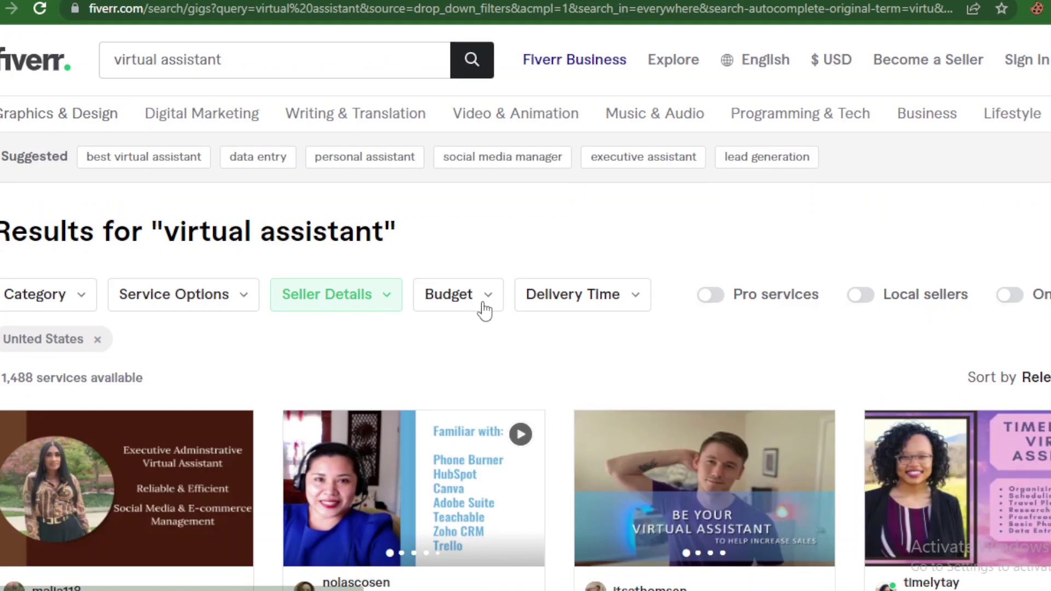
click(493, 308)
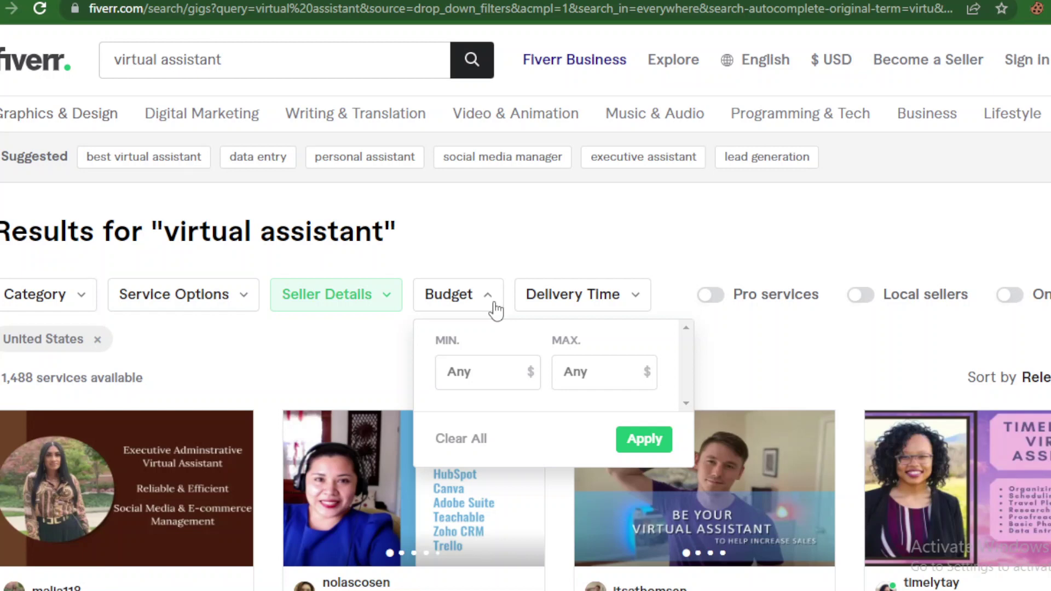
click(488, 372)
text(5)
click(595, 378)
text(1)
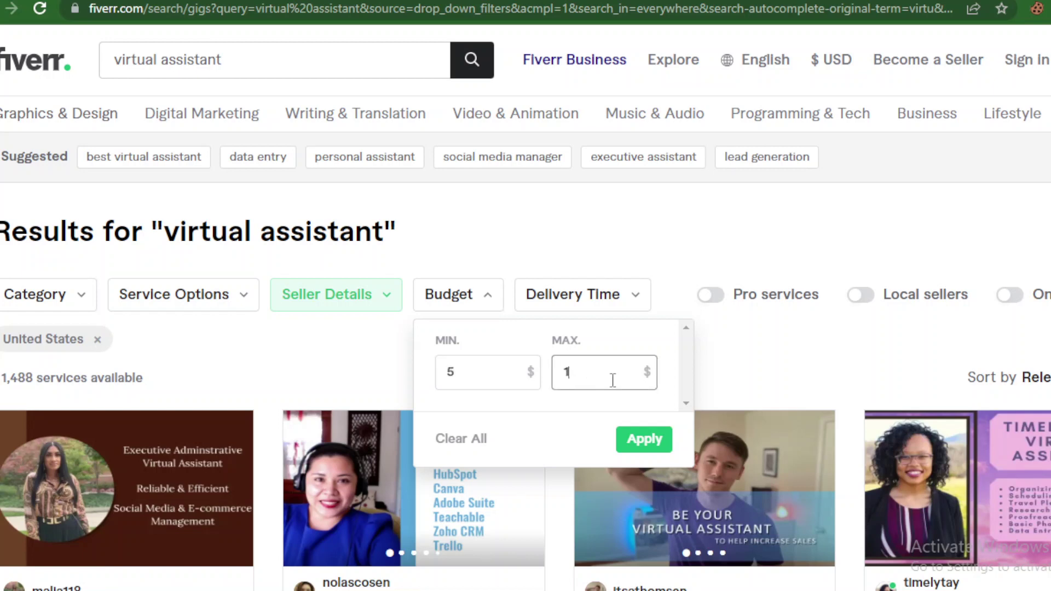
text(0)
key(Return)
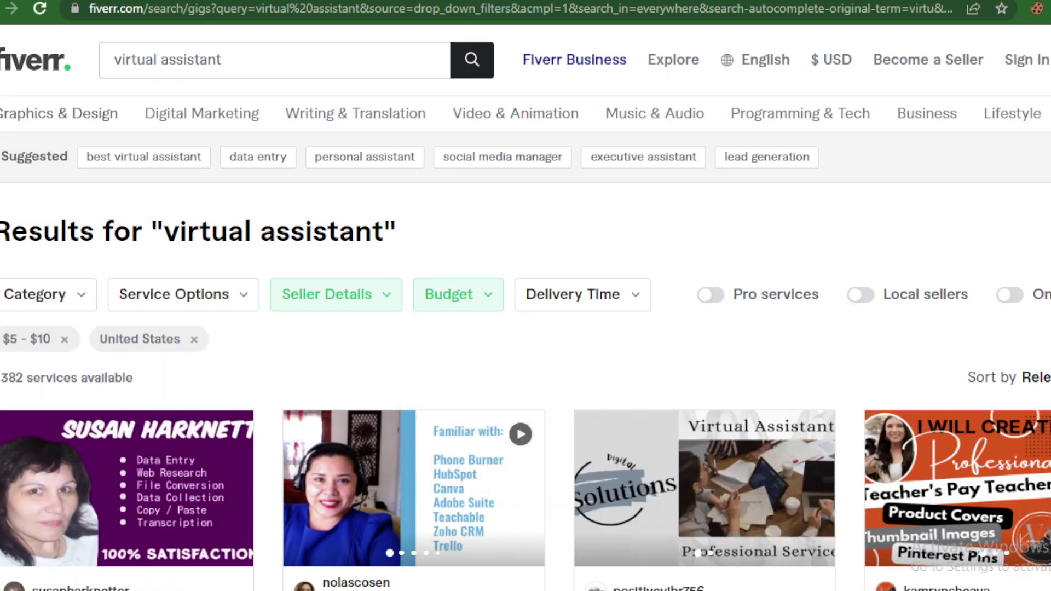
scroll(526, 338, down, 10)
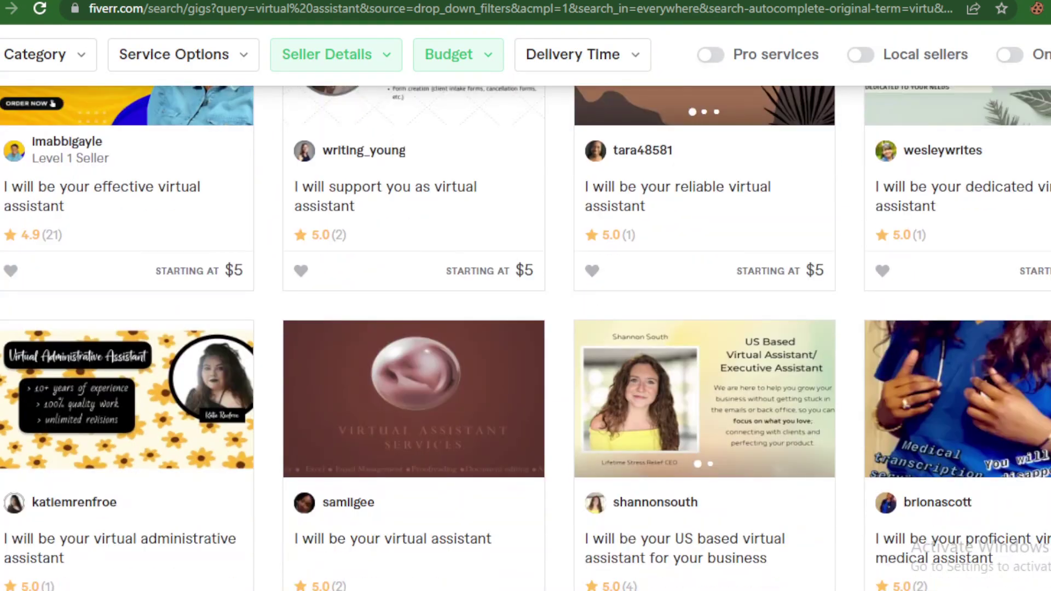
scroll(526, 338, down, 1)
scroll(671, 202, up, 1)
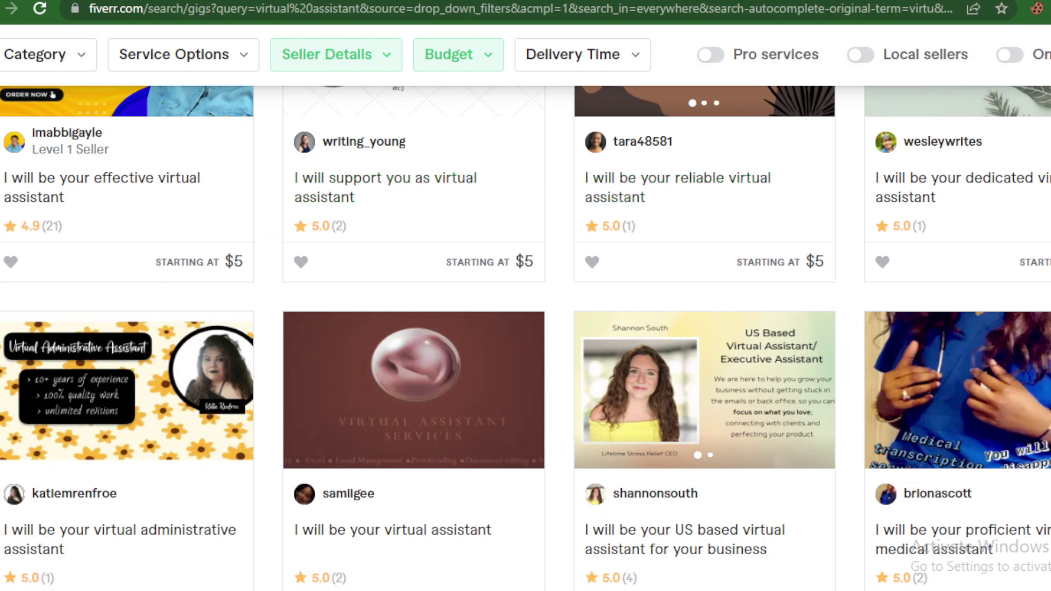
scroll(638, 197, up, 4)
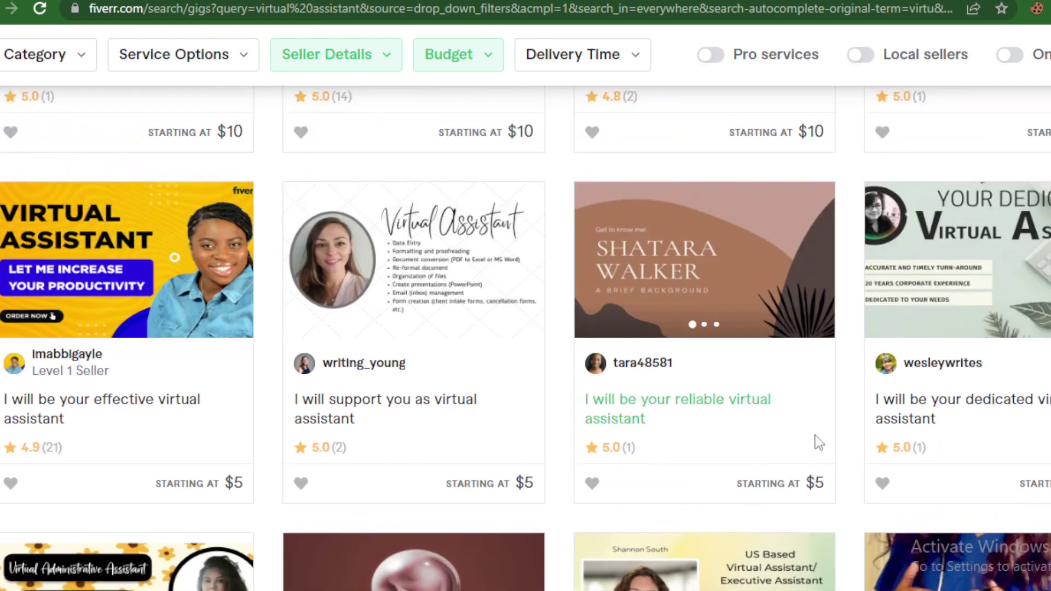
scroll(525, 339, down, 9)
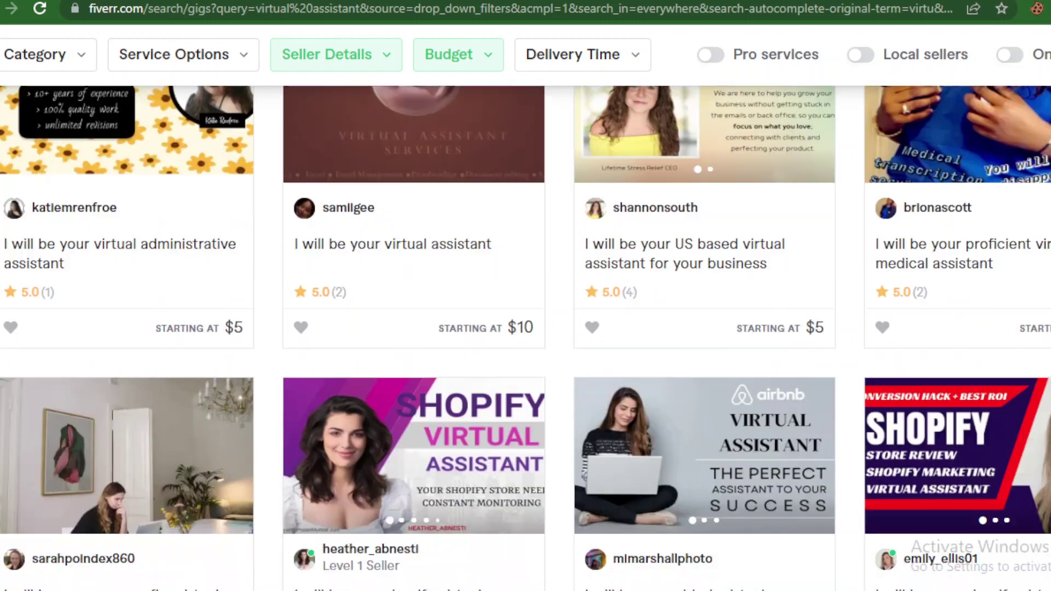
scroll(525, 339, up, 13)
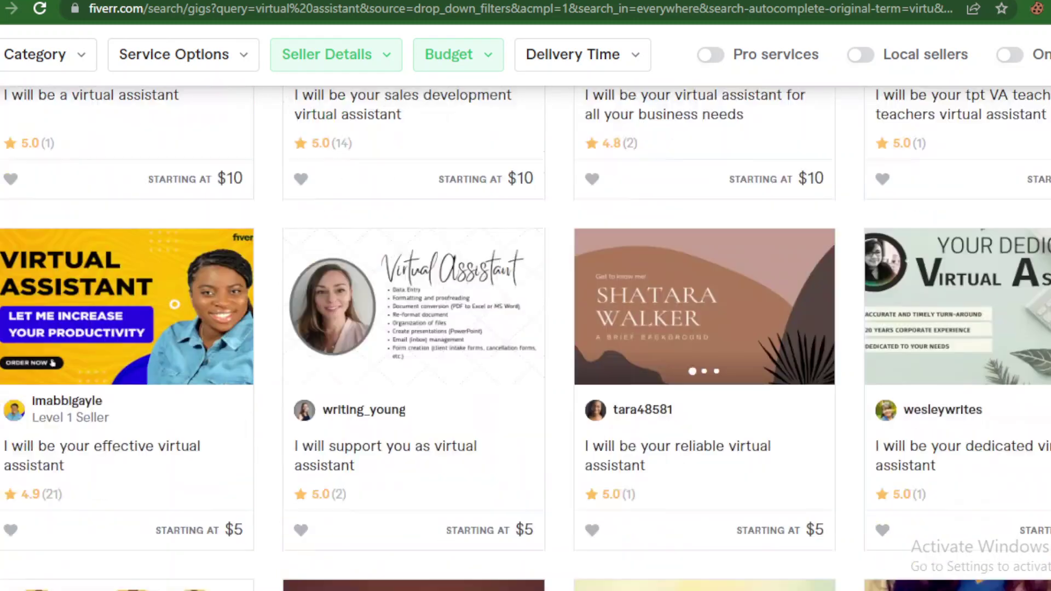
scroll(526, 340, up, 1)
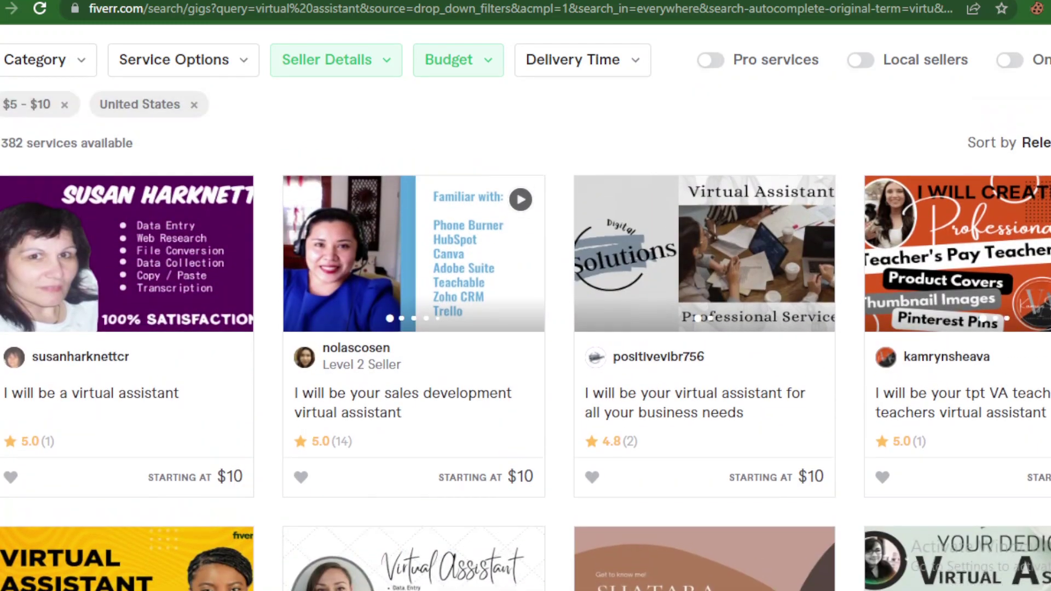
scroll(525, 306, up, 4)
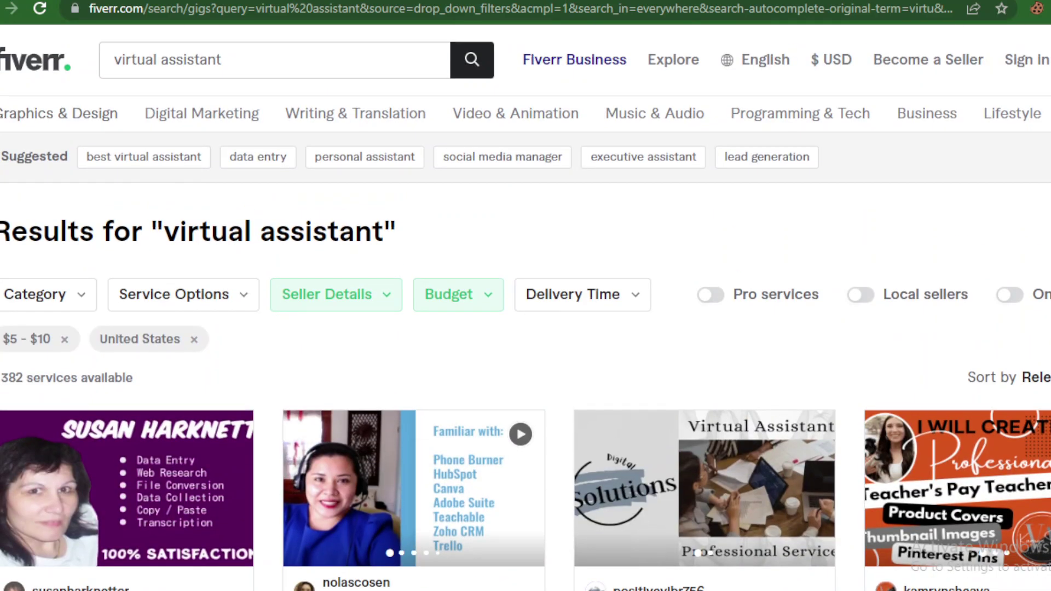
scroll(526, 306, down, 15)
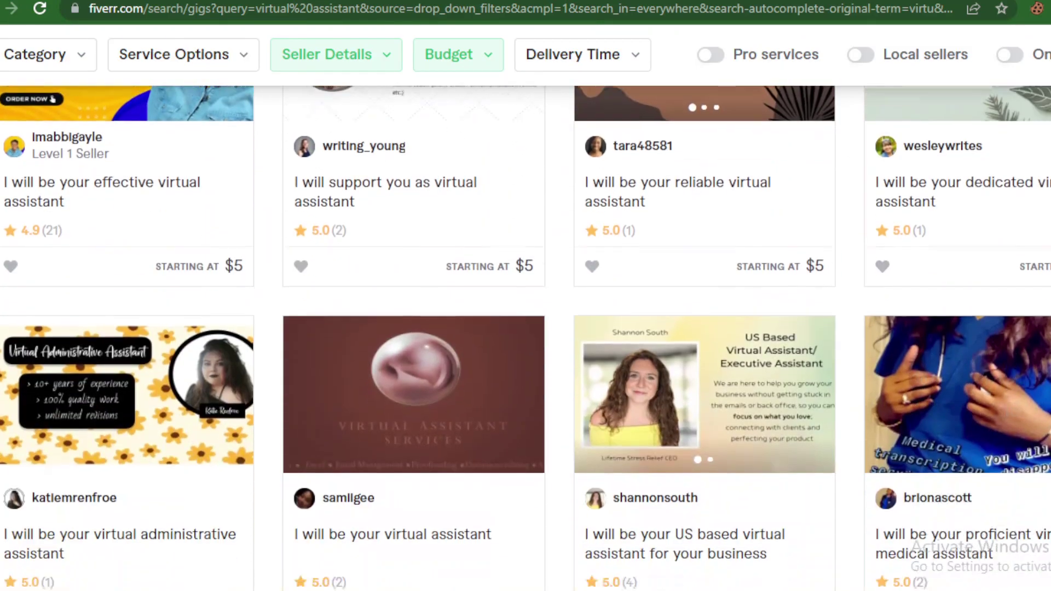
scroll(525, 328, down, 2)
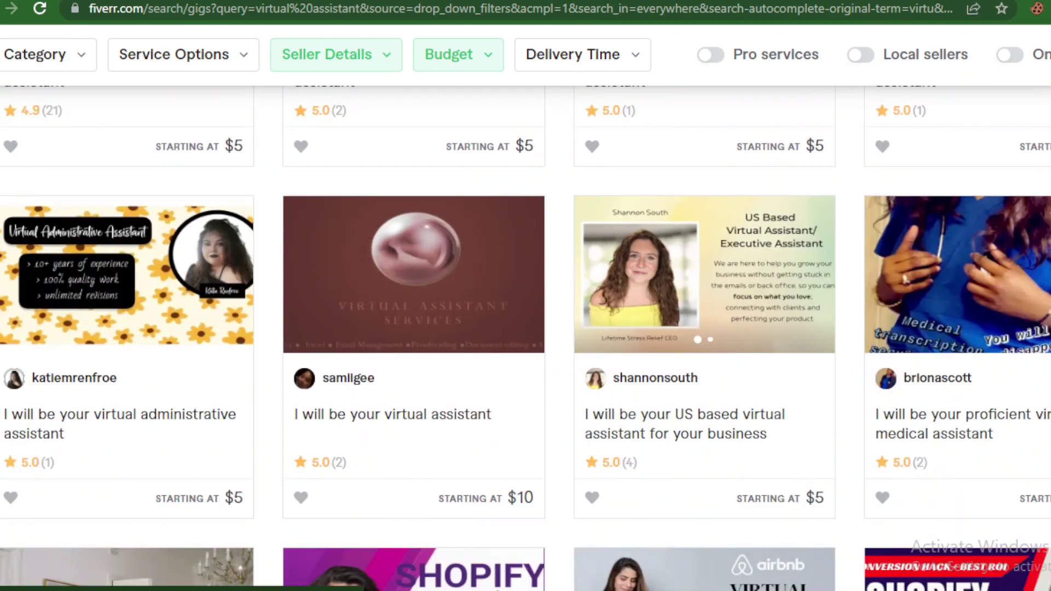
Step: In the tips document, add ' ID' after SKYPE on the account manager's contact line
key(ctrl+Tab)
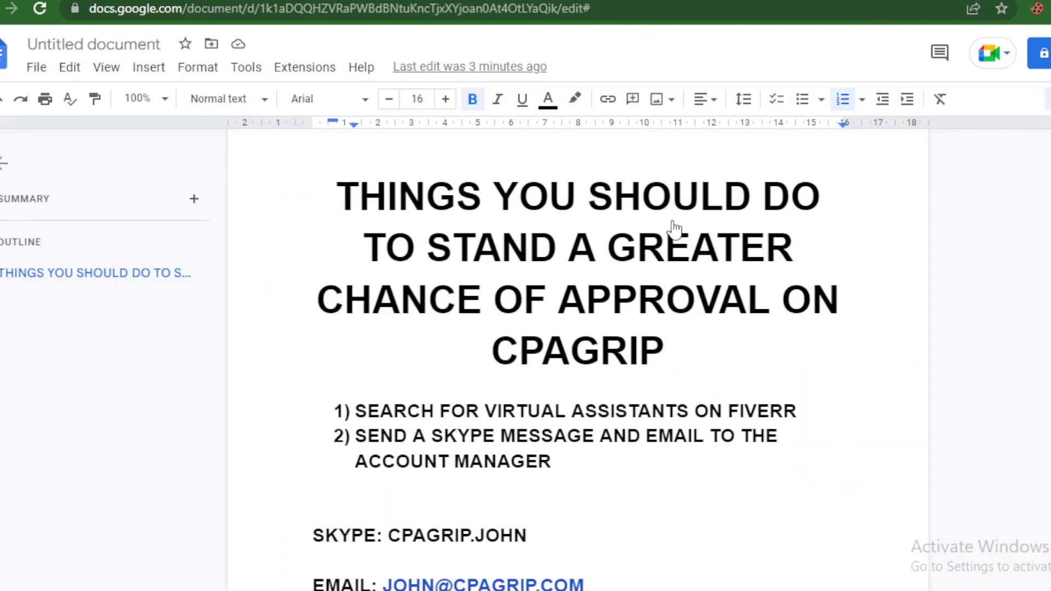
drag(559, 461, 346, 425)
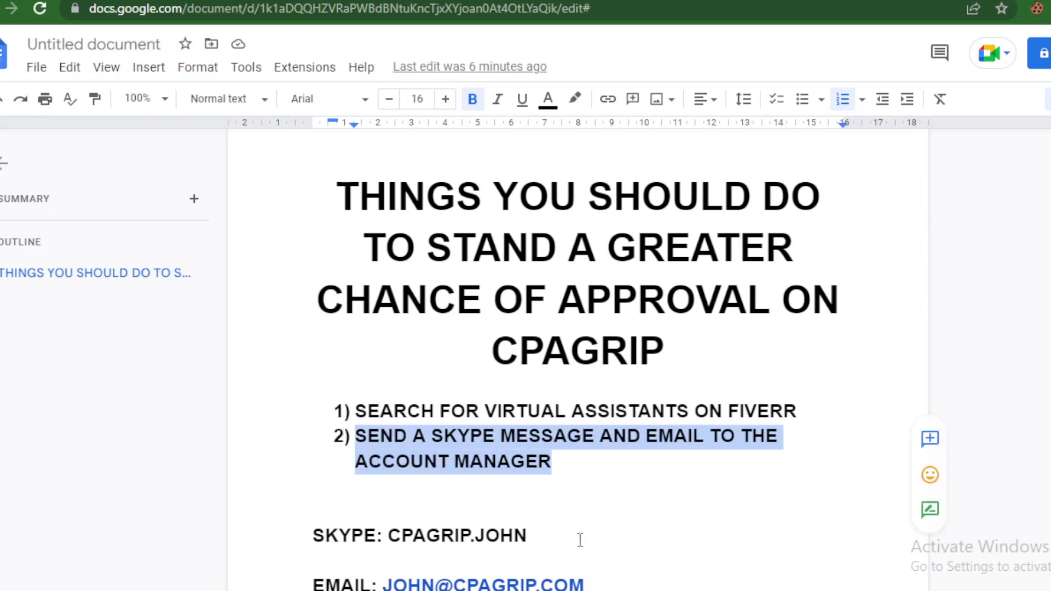
click(314, 535)
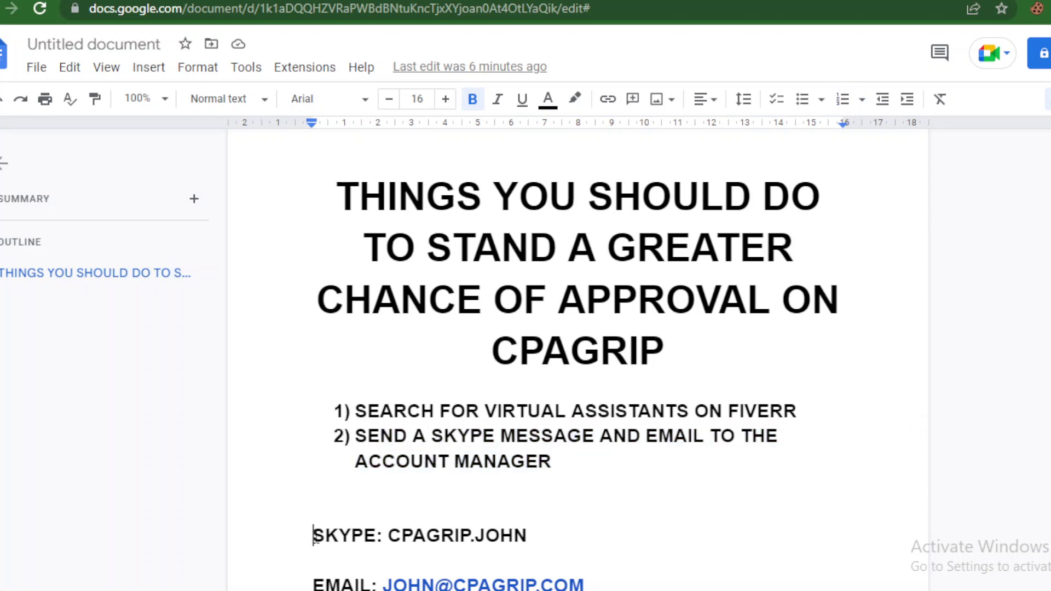
key(Down)
key(Down)
key(Down)
key(Down)
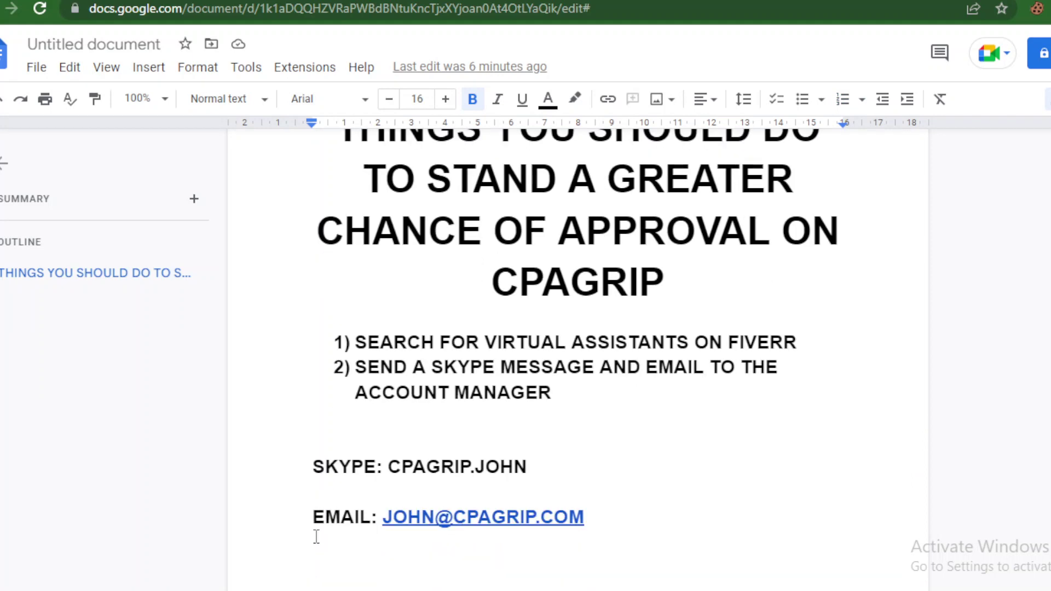
click(376, 461)
text(ID)
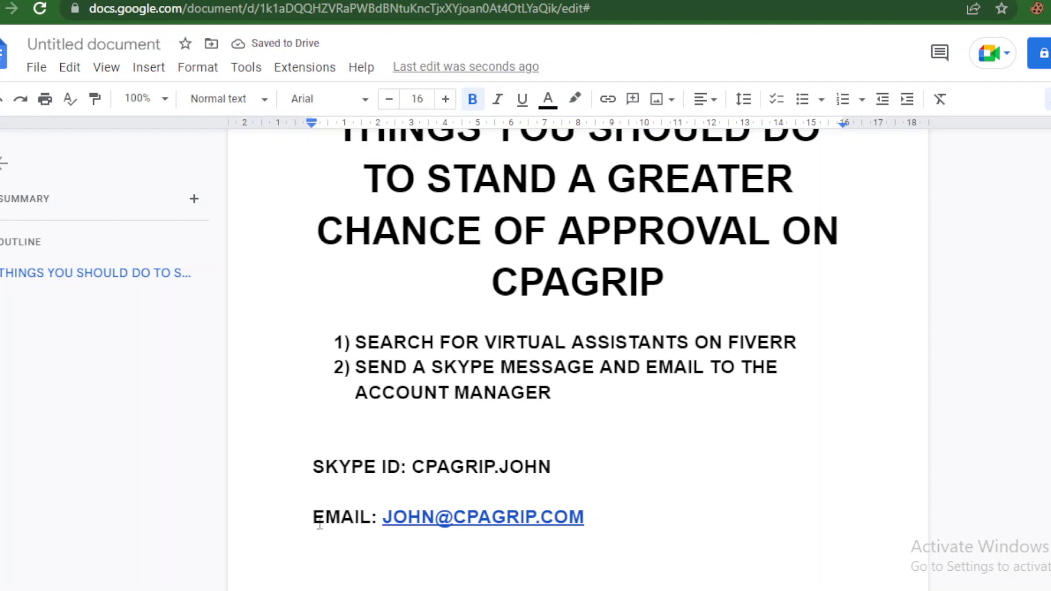
double_click(613, 521)
drag(376, 481, 312, 473)
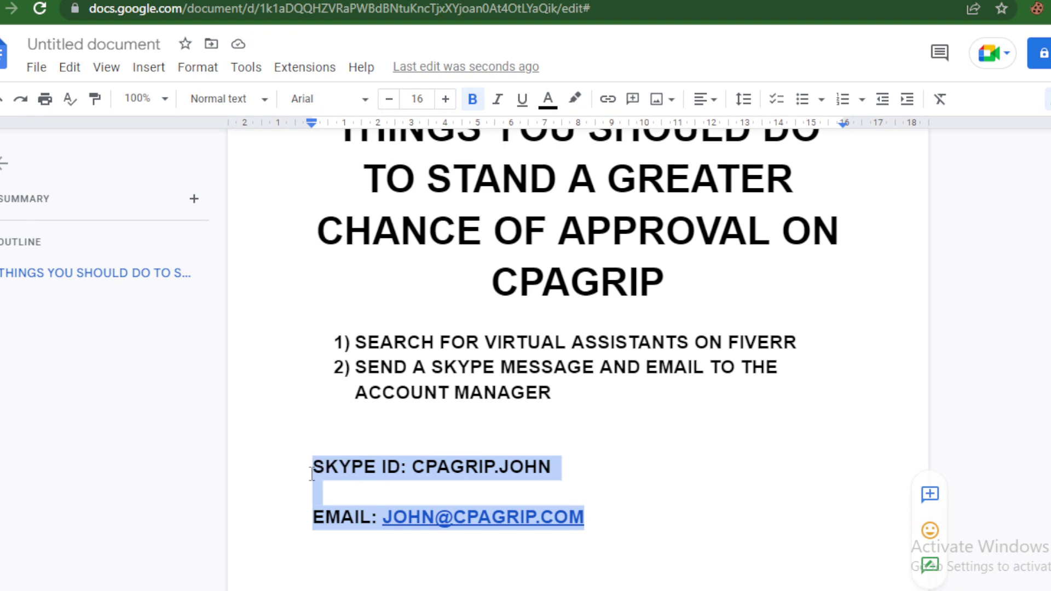
click(563, 417)
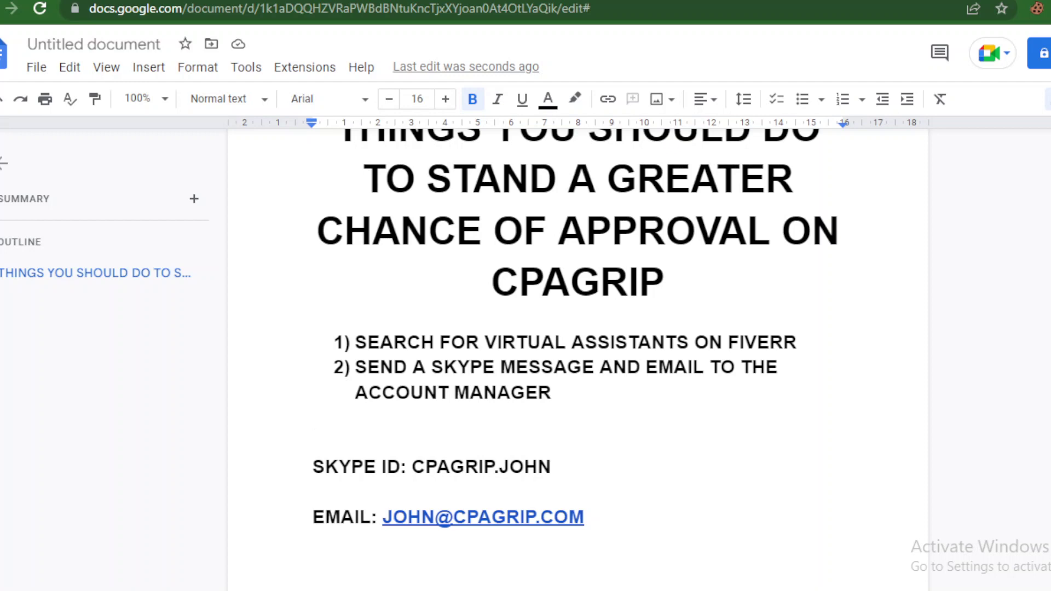
scroll(596, 314, down, 3)
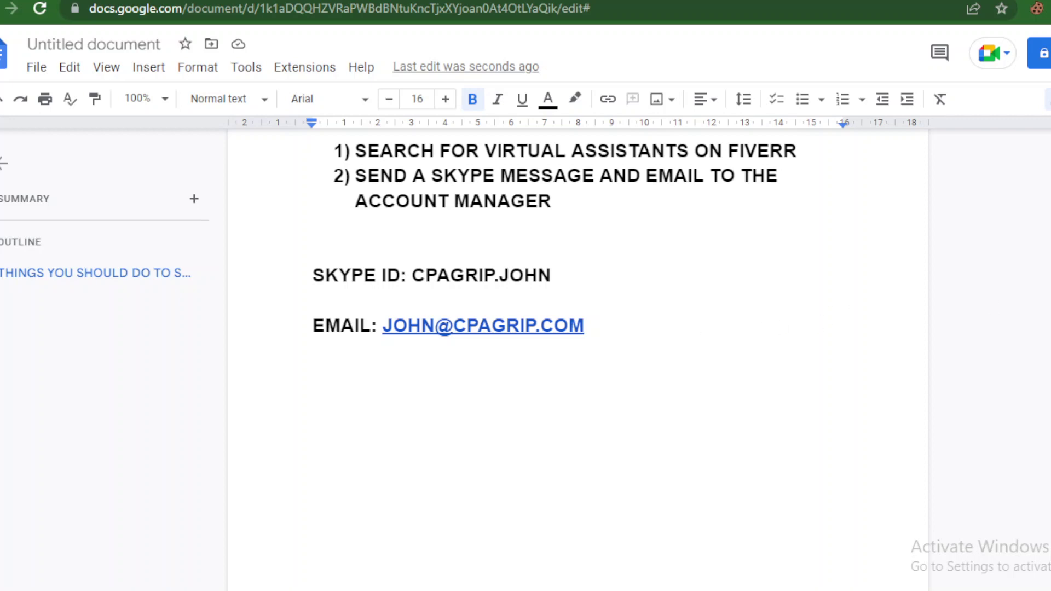
scroll(554, 249, down, 2)
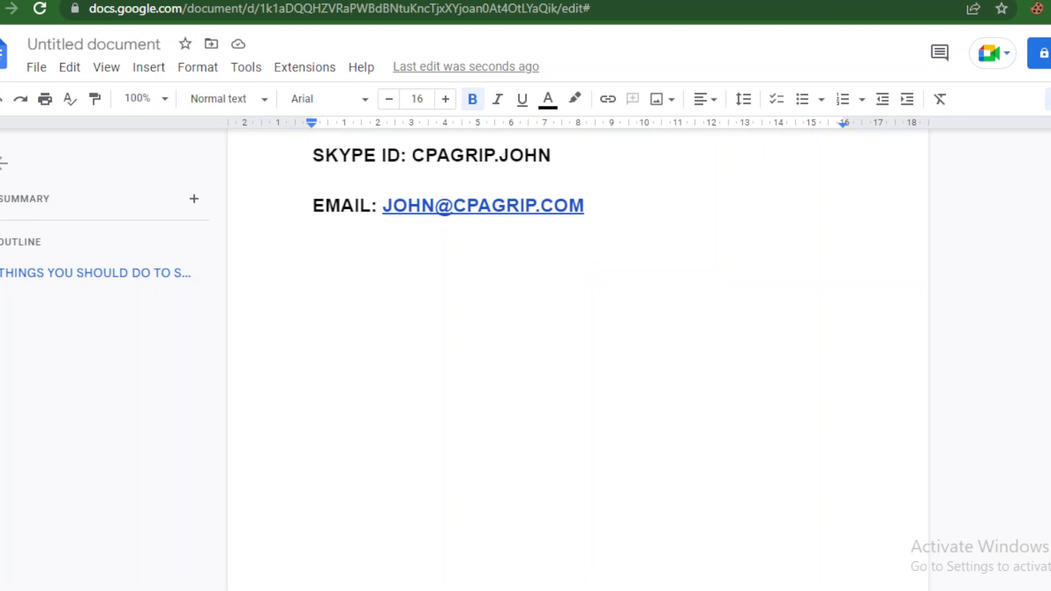
scroll(575, 277, up, 5)
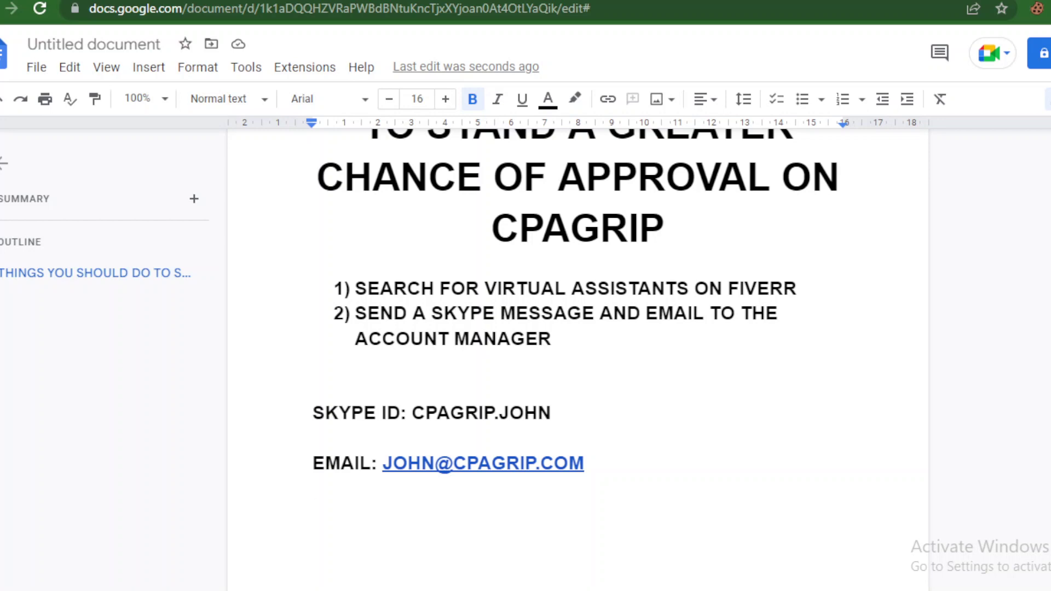
scroll(575, 306, up, 2)
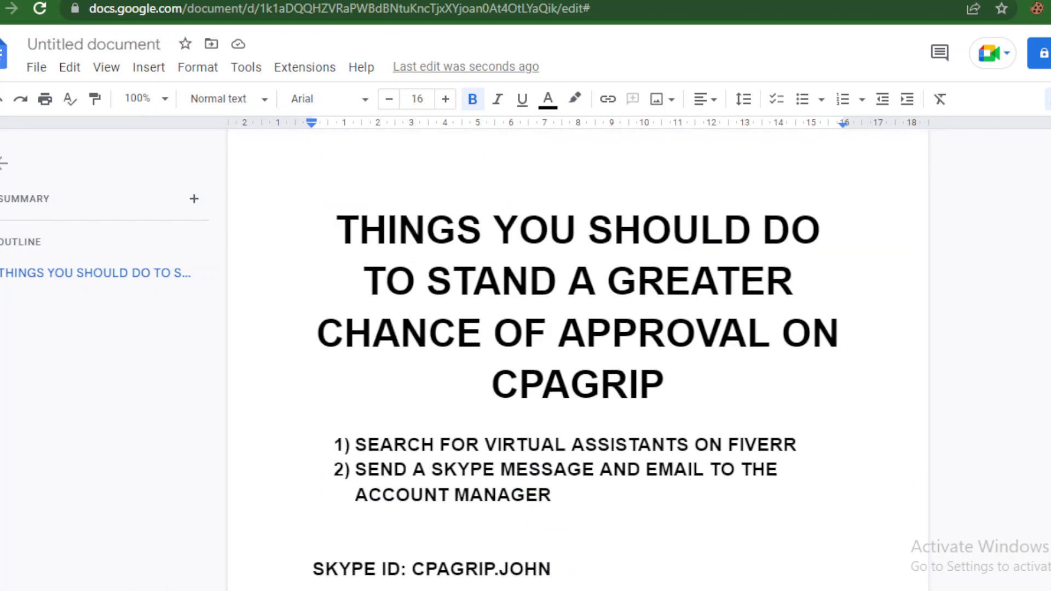
scroll(727, 503, down, 2)
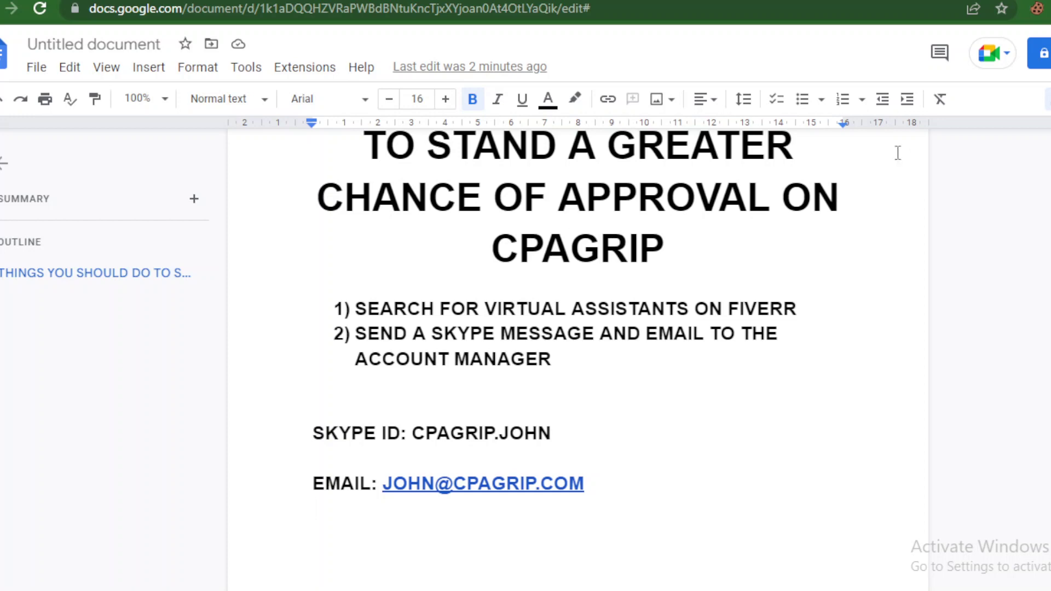
click(654, 490)
key(Down)
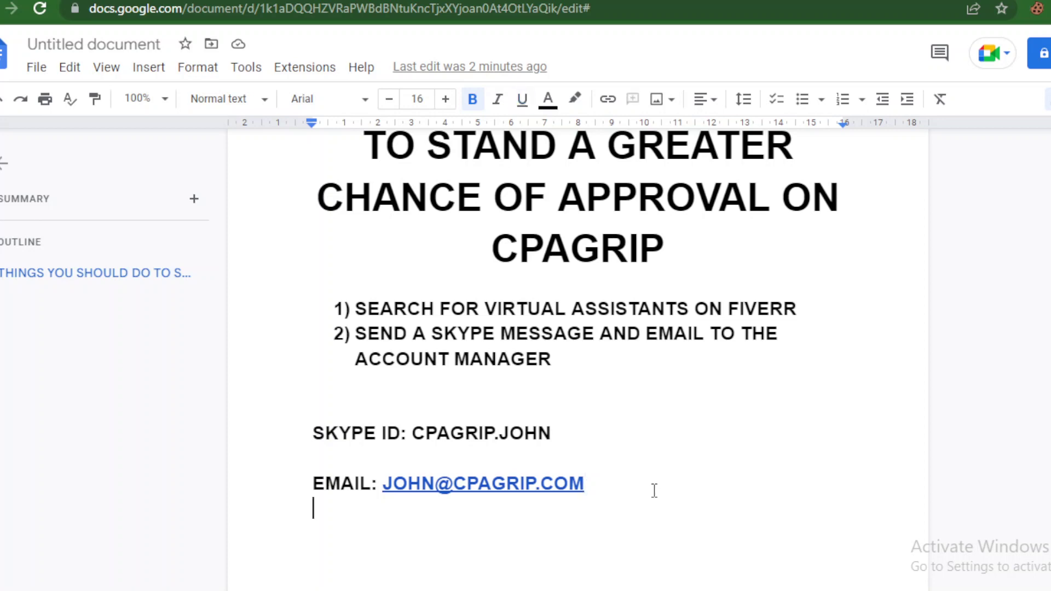